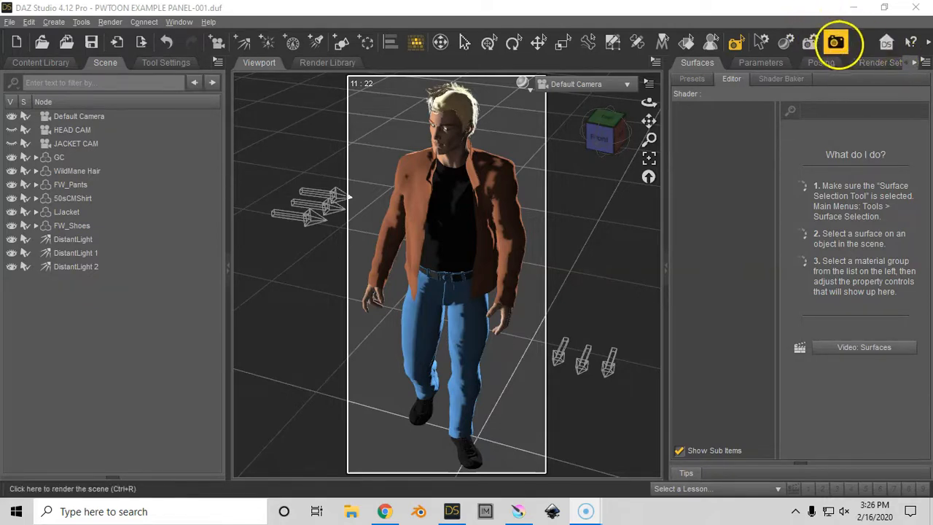
Render the lit scene from the Default Camera, inspect the enlarged result, and close it without saving
{"action": "left_click", "coordinate": [835, 42]}
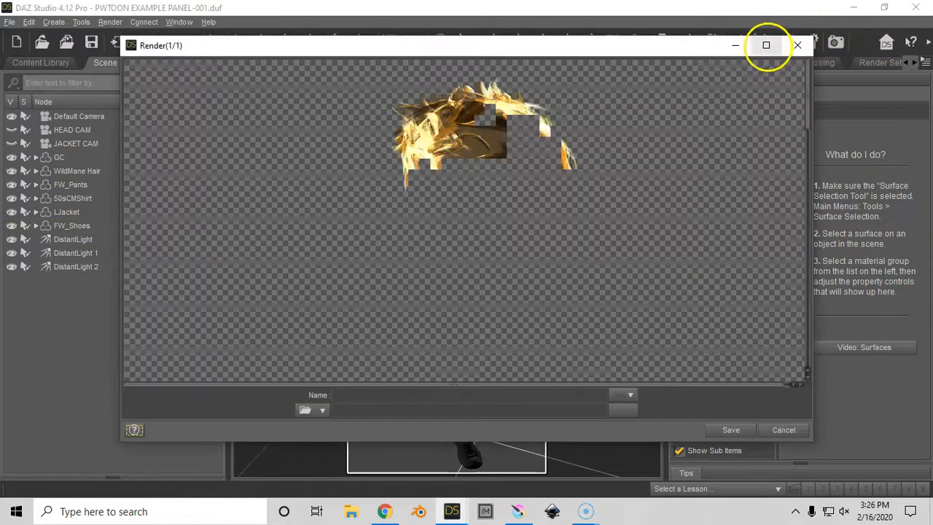
{"action": "left_click", "coordinate": [766, 45]}
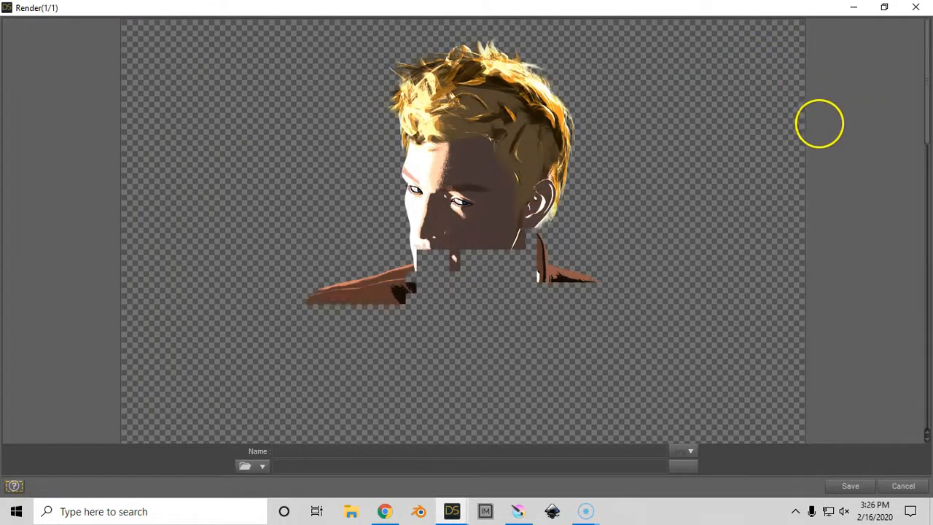
{"action": "left_click_drag", "start_coordinate": [922, 78], "coordinate": [926, 59]}
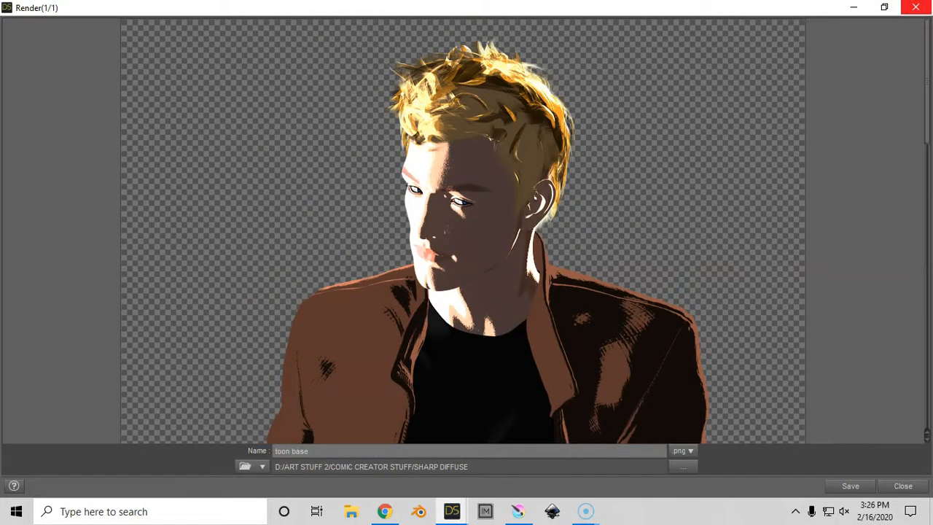
{"action": "left_click", "coordinate": [915, 8]}
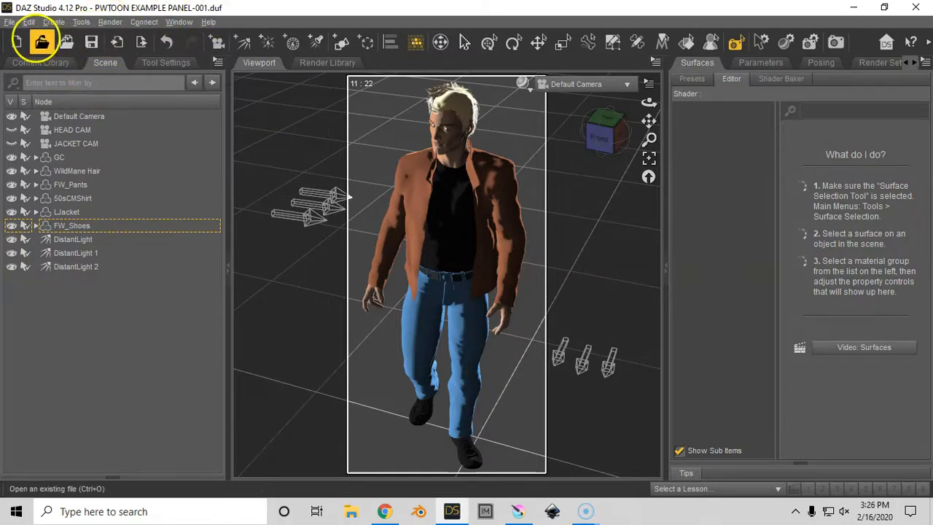
Save the scene as PWTOON EXAMPLE PANEL-001_LINE in the PWTOON folder, overwriting the existing file
{"action": "left_click", "coordinate": [11, 22]}
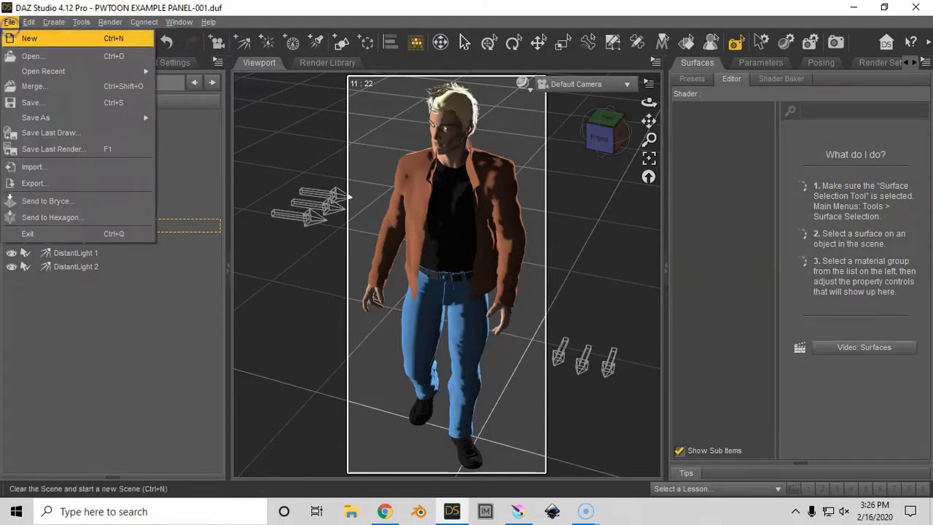
{"action": "mouse_move", "coordinate": [146, 117]}
{"action": "left_click", "coordinate": [182, 119]}
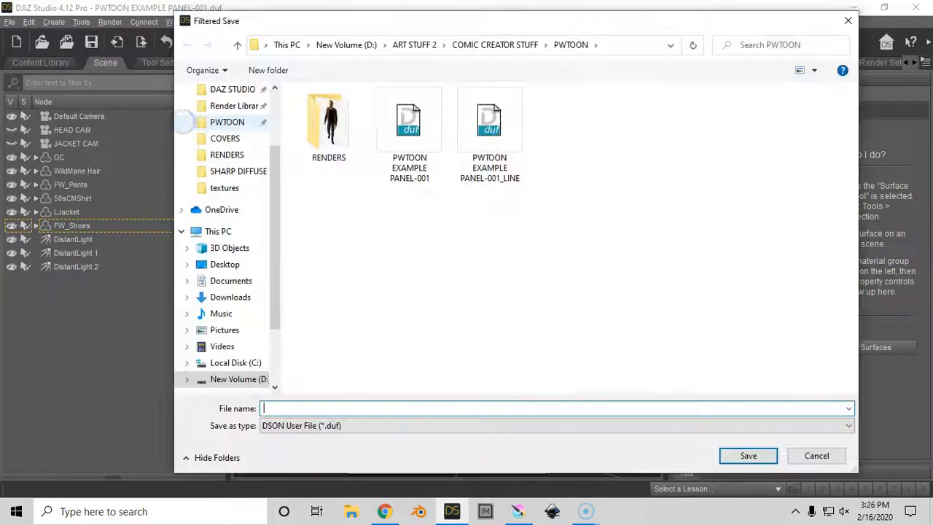
{"action": "left_click", "coordinate": [487, 130]}
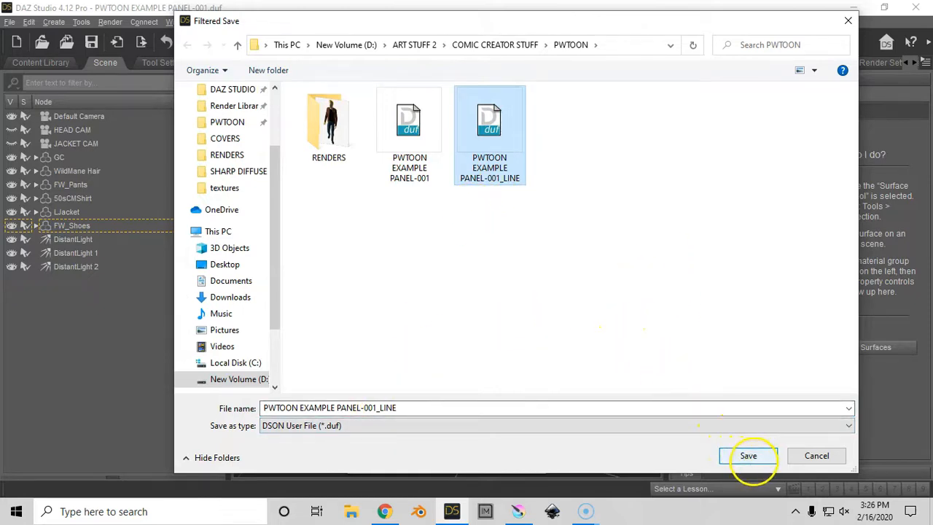
{"action": "left_click", "coordinate": [748, 455]}
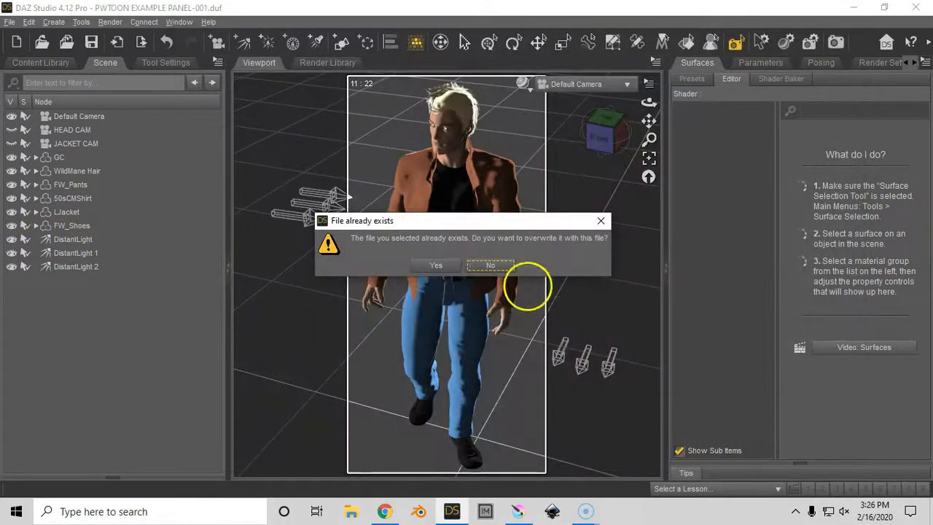
{"action": "left_click", "coordinate": [438, 266]}
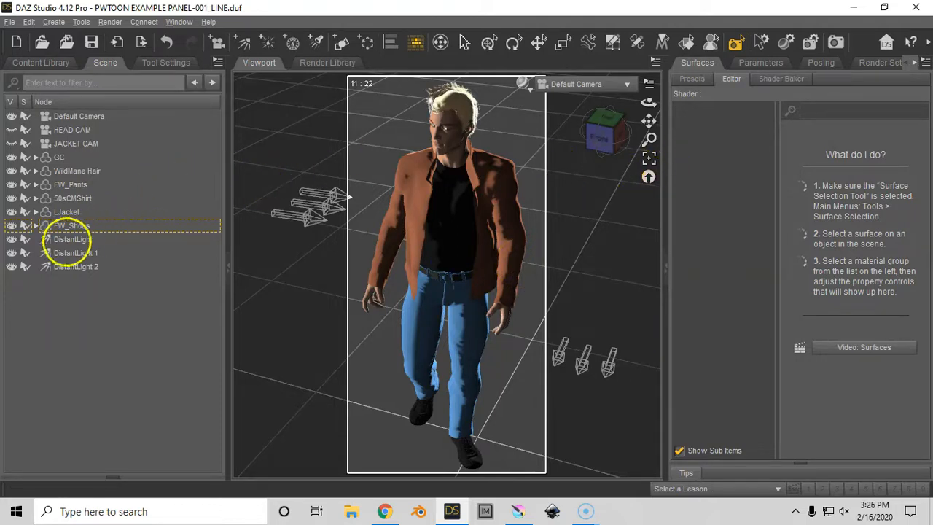
Delete the three distant lights, DistantLight, DistantLight 1 and DistantLight 2, from the scene
{"action": "left_click", "coordinate": [63, 243]}
{"action": "left_click", "coordinate": [76, 266], "text": "shift"}
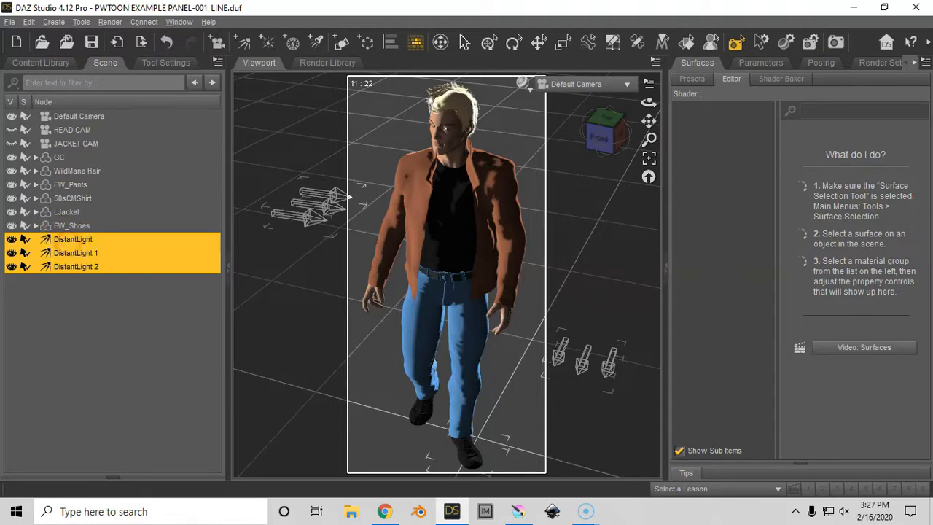
{"action": "right_click", "coordinate": [70, 246]}
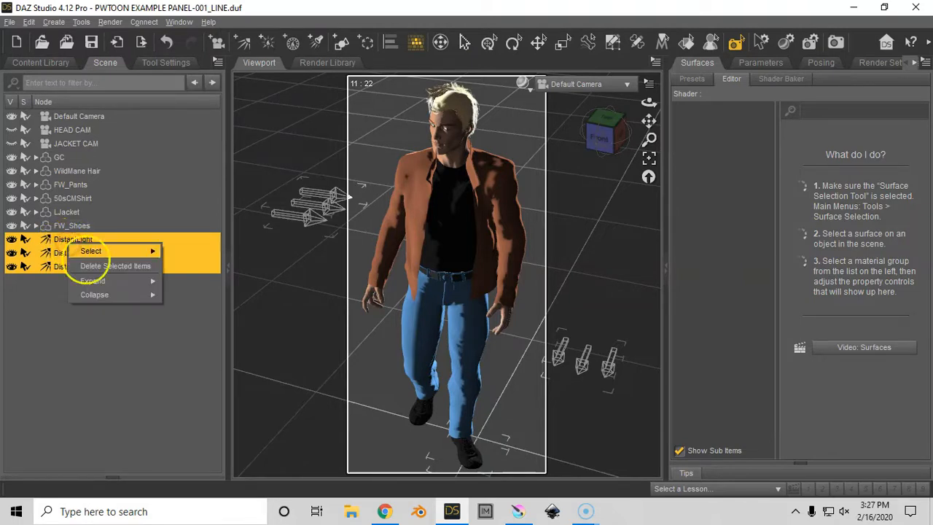
{"action": "left_click", "coordinate": [97, 266]}
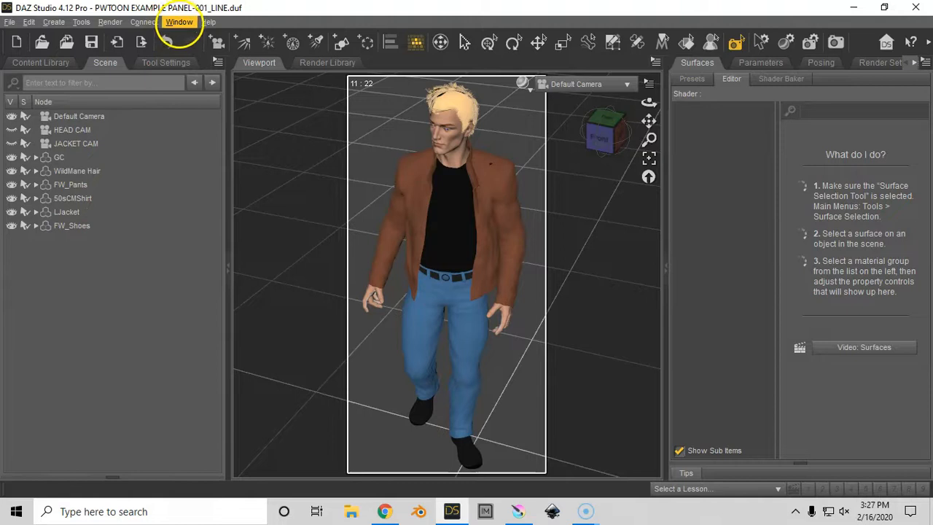
Set the environment type to Backdrop with a white background of 255, 255, 255
{"action": "left_click", "coordinate": [178, 21]}
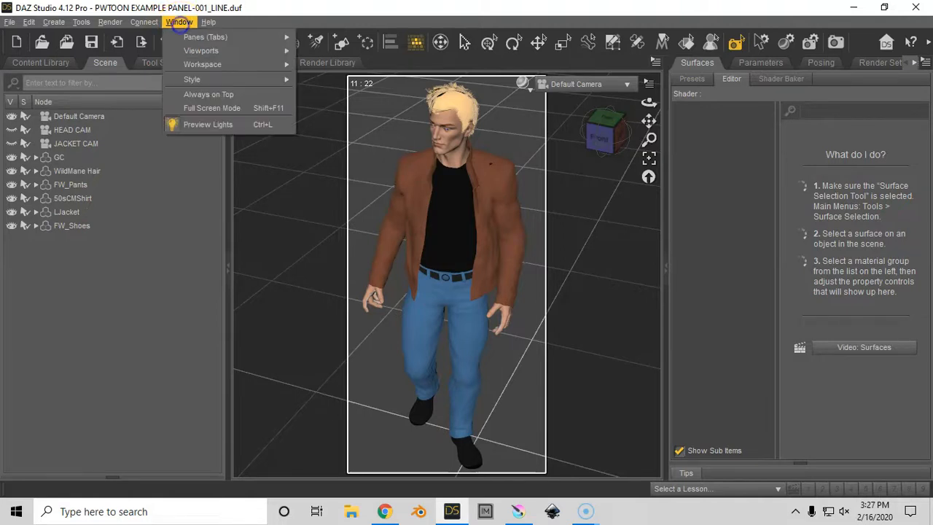
{"action": "mouse_move", "coordinate": [205, 36]}
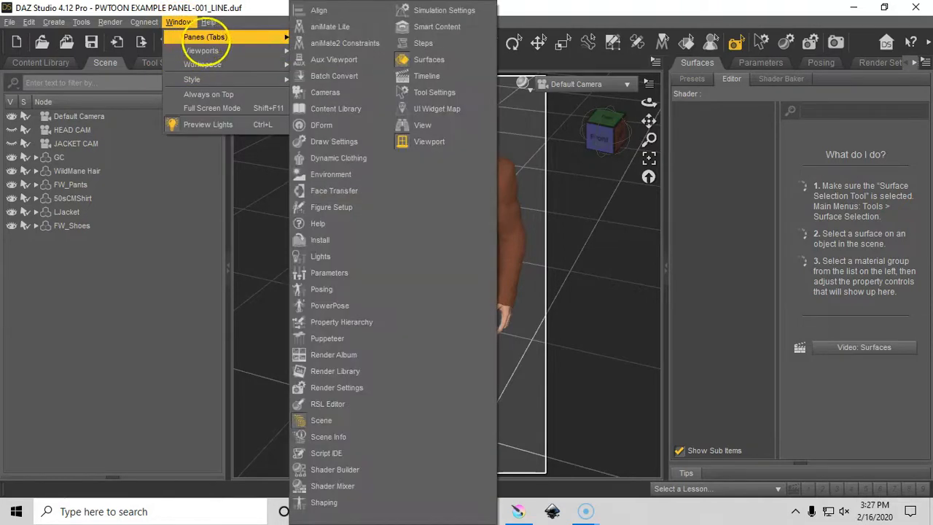
{"action": "left_click", "coordinate": [333, 173]}
{"action": "left_click", "coordinate": [343, 128]}
{"action": "left_click", "coordinate": [311, 153]}
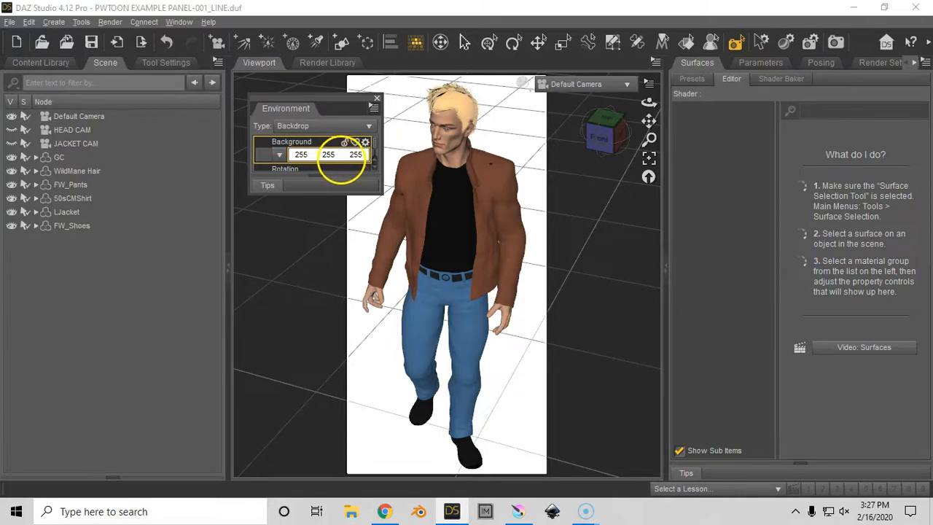
{"action": "left_click", "coordinate": [376, 98]}
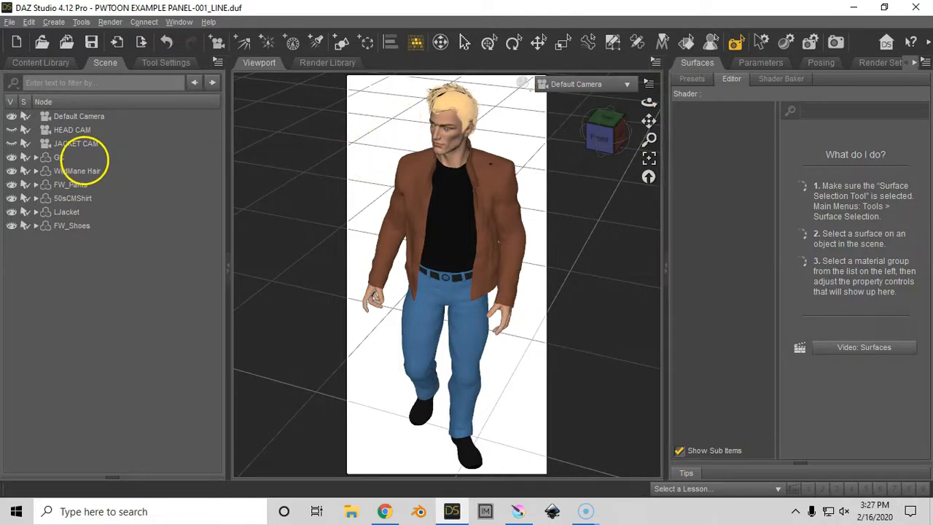
Select the GC figure, its hair and all clothing items from GC to FW_Shoes, together with all of their surfaces
{"action": "left_click", "coordinate": [81, 157]}
{"action": "left_click", "coordinate": [98, 227], "text": "shift"}
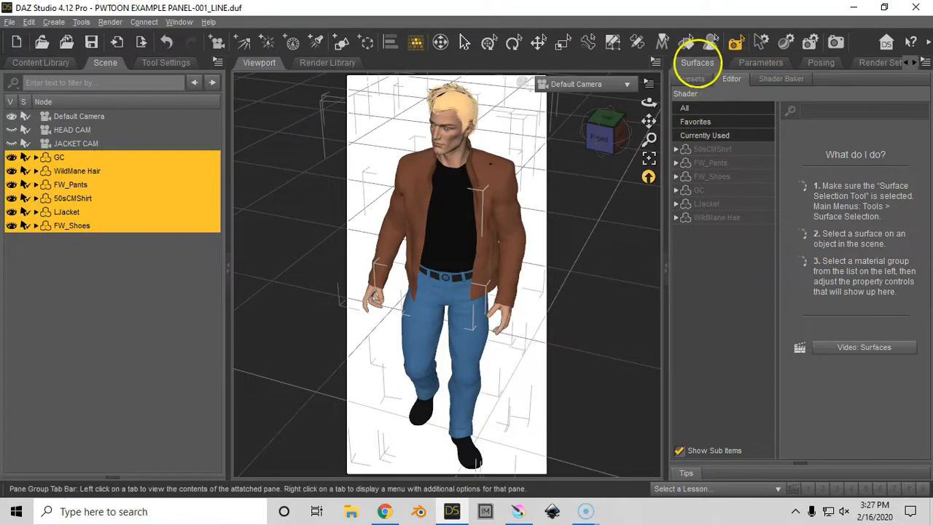
{"action": "left_click", "coordinate": [714, 150]}
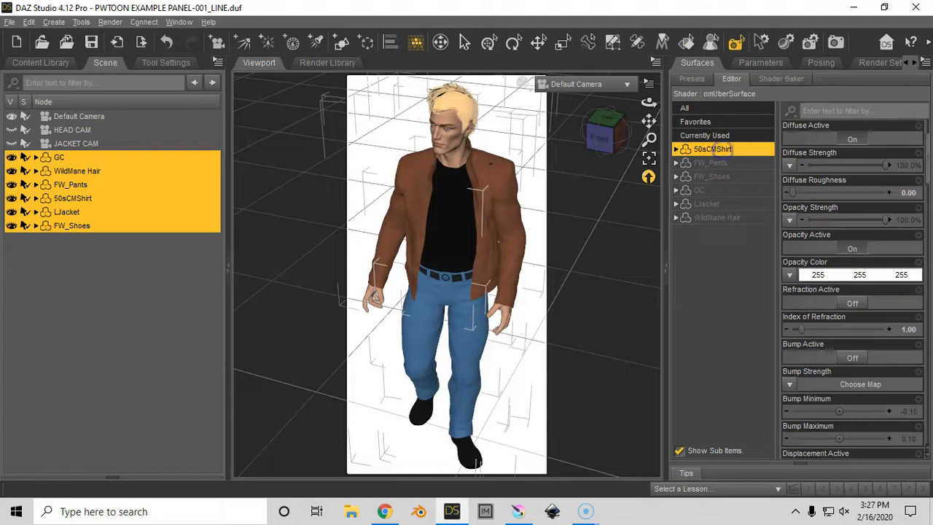
{"action": "left_click", "coordinate": [716, 218], "text": "shift"}
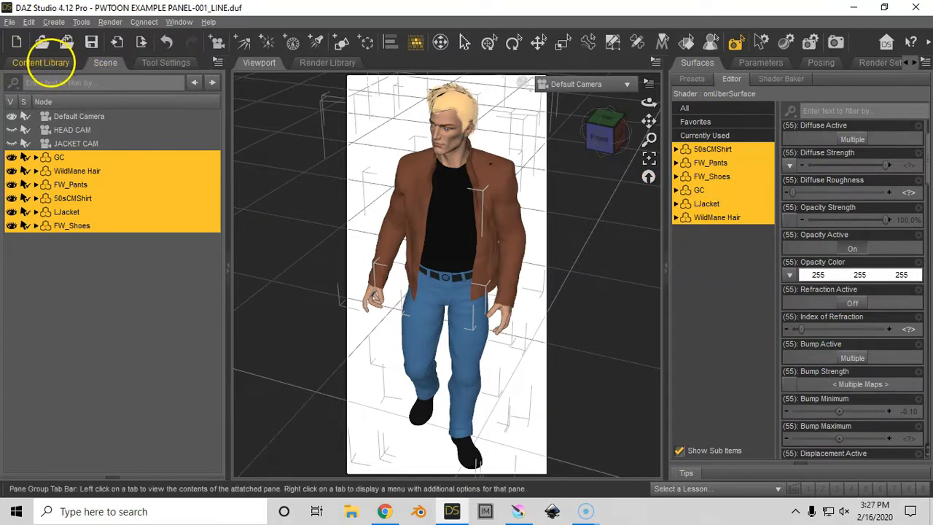
Apply the Technical Drawing shader from My DAZ 3D Library's Shader Presets, pwToon_DS4, pwToon Resources, to all selected surfaces
{"action": "left_click", "coordinate": [42, 62]}
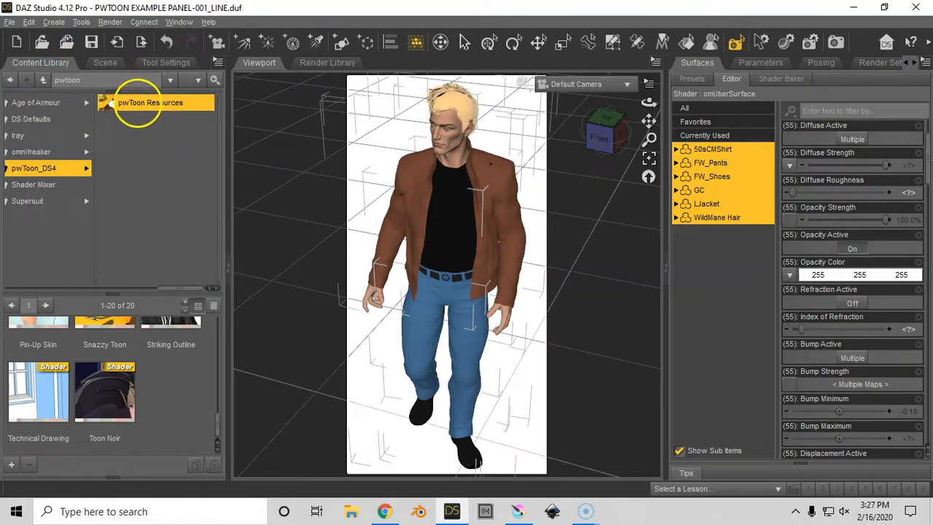
{"action": "left_click_drag", "start_coordinate": [168, 288], "coordinate": [11, 285]}
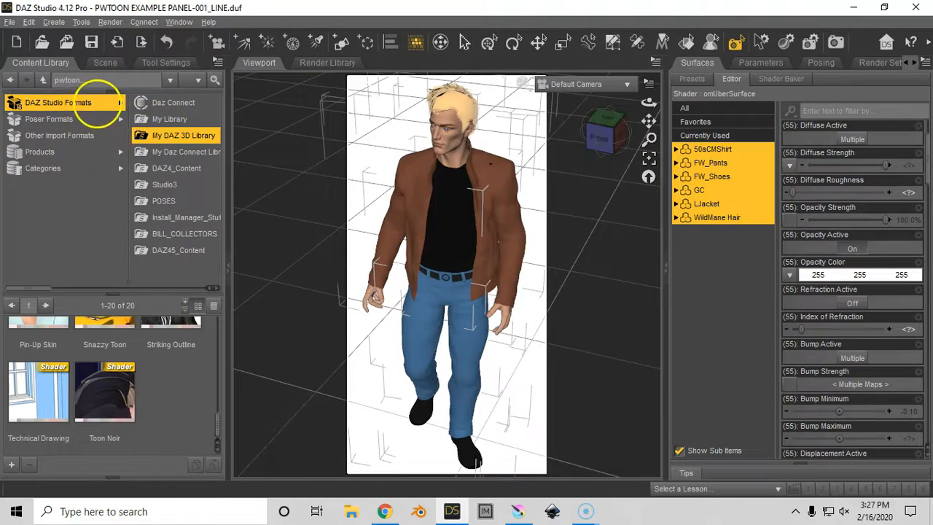
{"action": "left_click", "coordinate": [158, 135]}
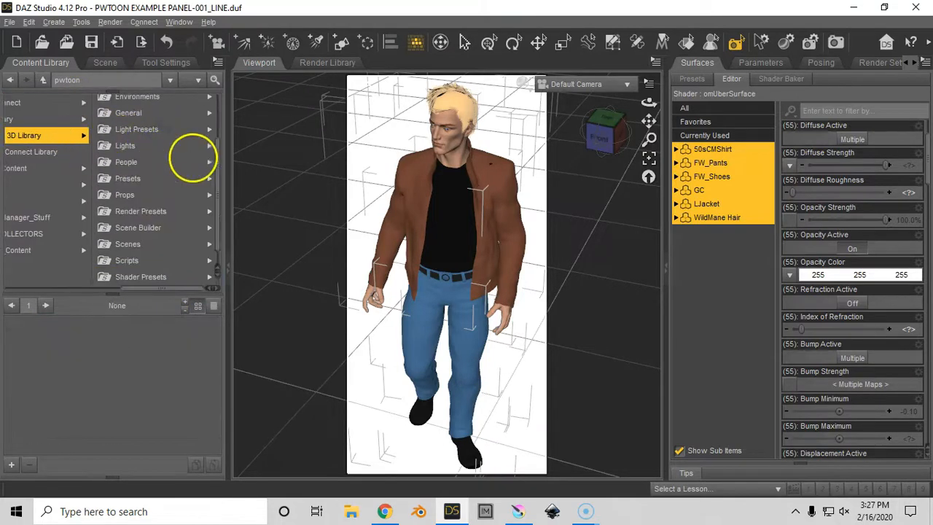
{"action": "left_click_drag", "start_coordinate": [217, 156], "coordinate": [211, 191]}
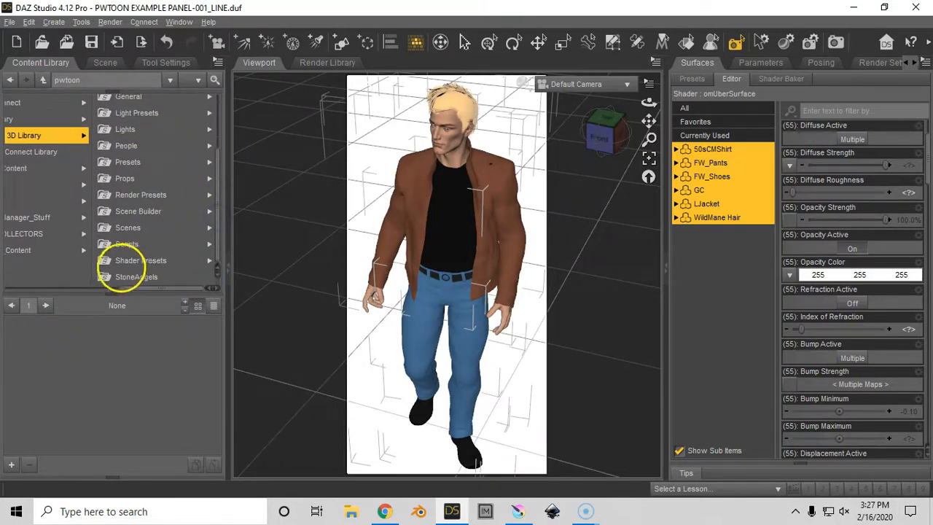
{"action": "left_click", "coordinate": [130, 260]}
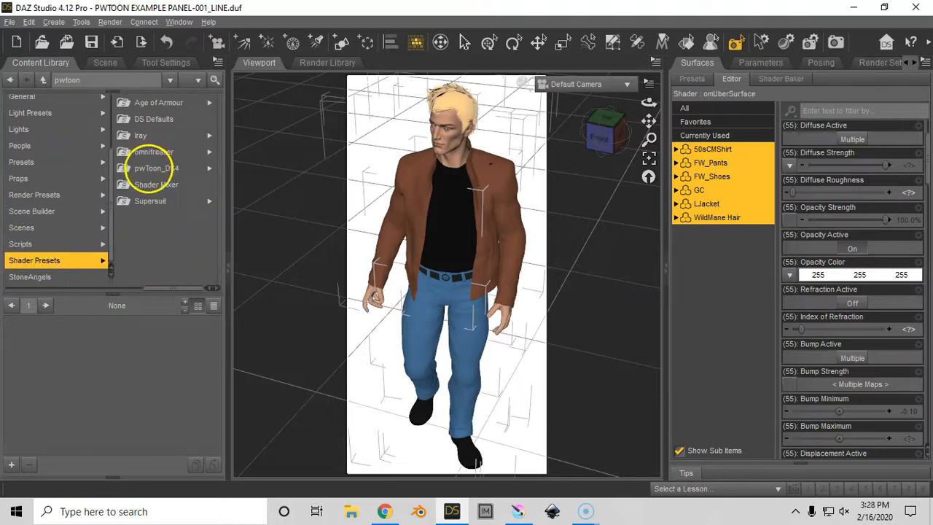
{"action": "left_click", "coordinate": [151, 168]}
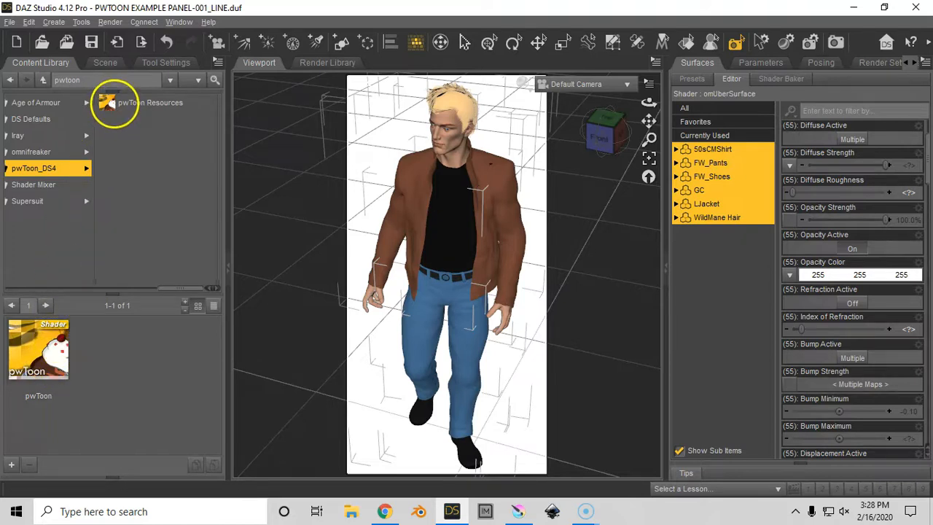
{"action": "left_click", "coordinate": [114, 104]}
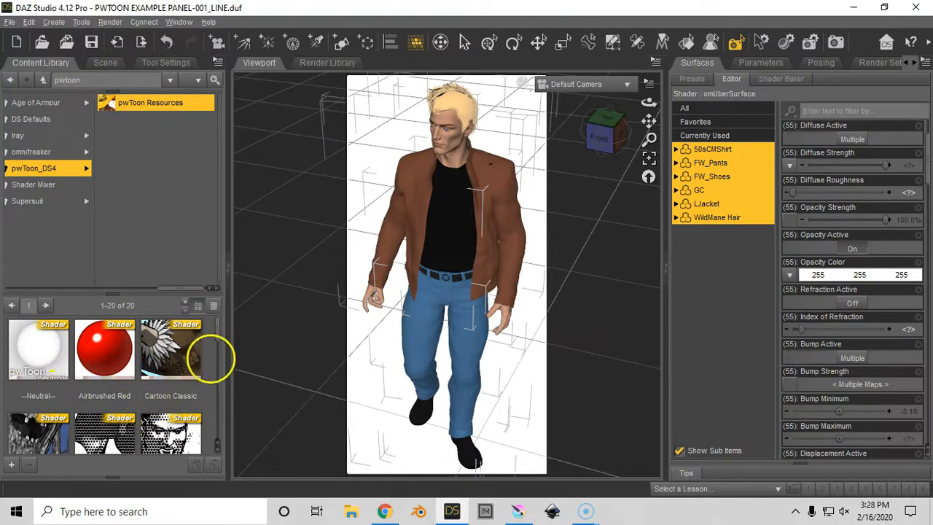
{"action": "left_click_drag", "start_coordinate": [217, 332], "coordinate": [218, 436]}
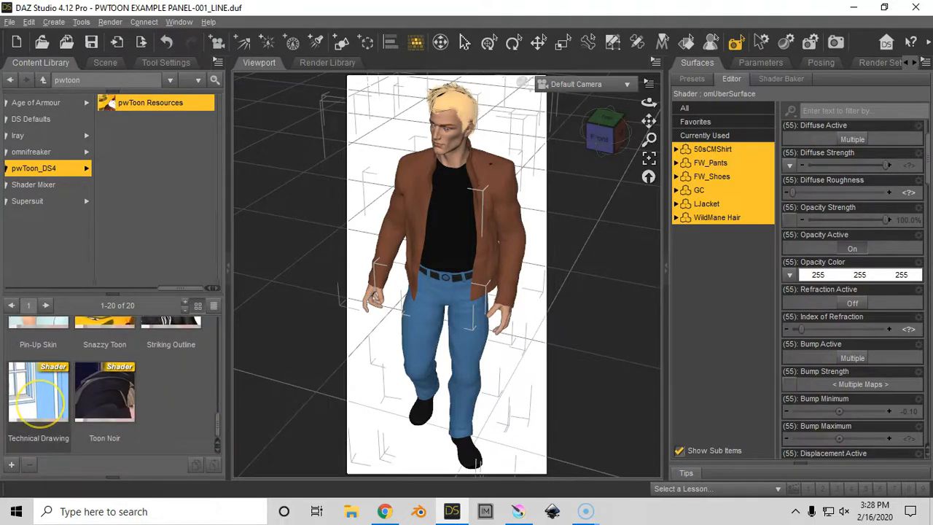
{"action": "mouse_move", "coordinate": [34, 405]}
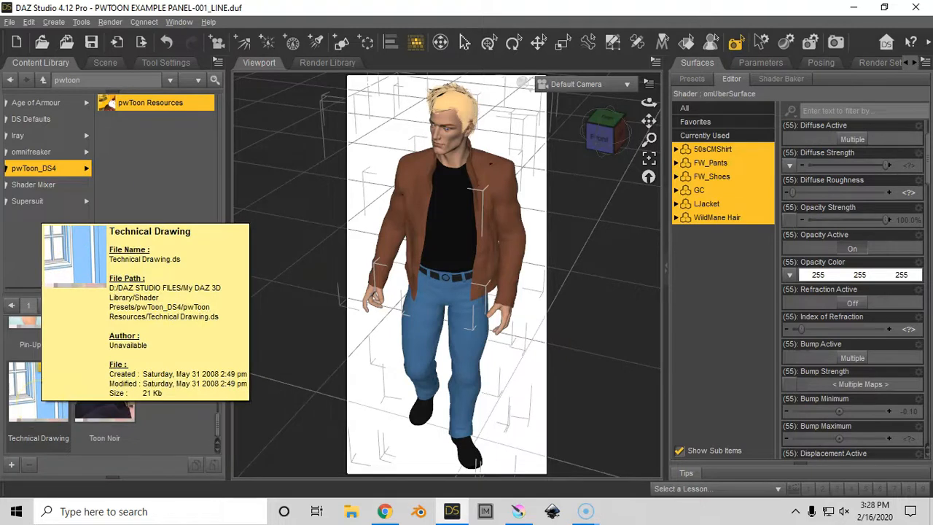
{"action": "double_click", "coordinate": [38, 430]}
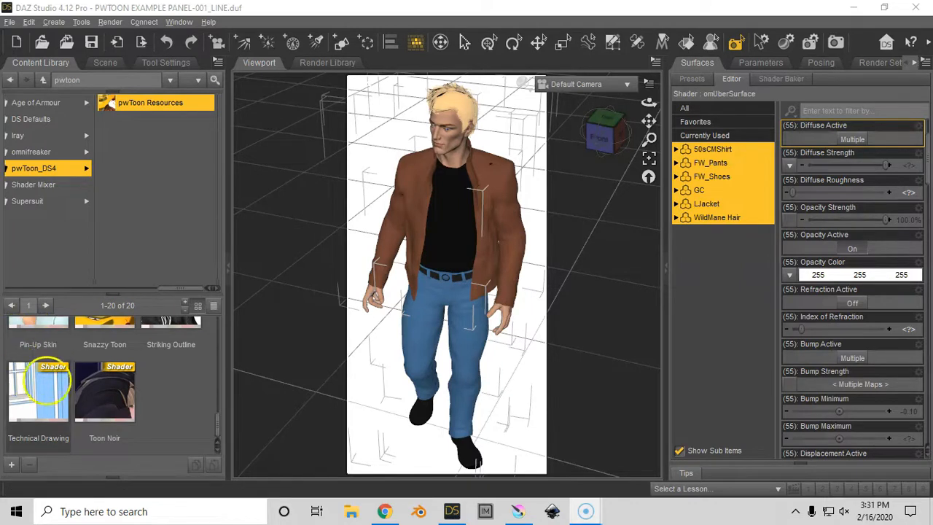
{"action": "left_click", "coordinate": [41, 394]}
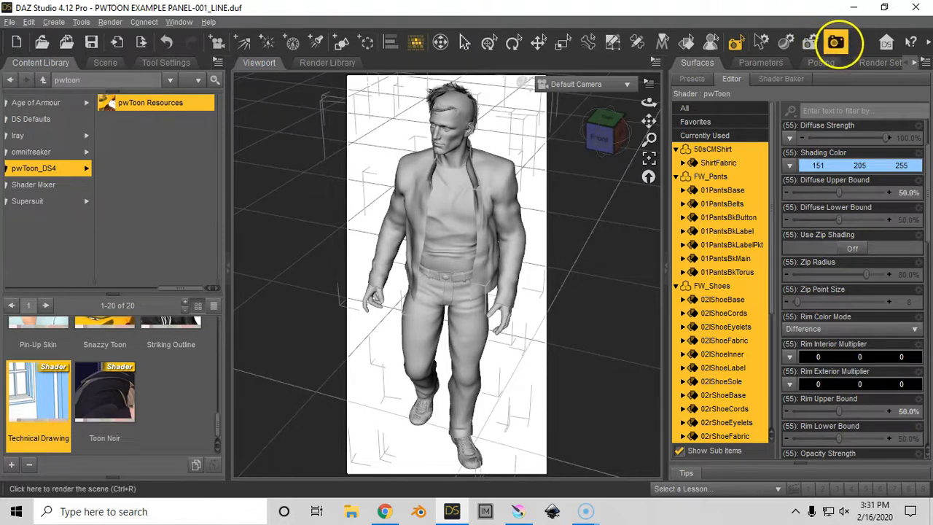
Render the figure with the Technical Drawing shader, examine the enlarged line result, and close it without saving
{"action": "left_click", "coordinate": [836, 42]}
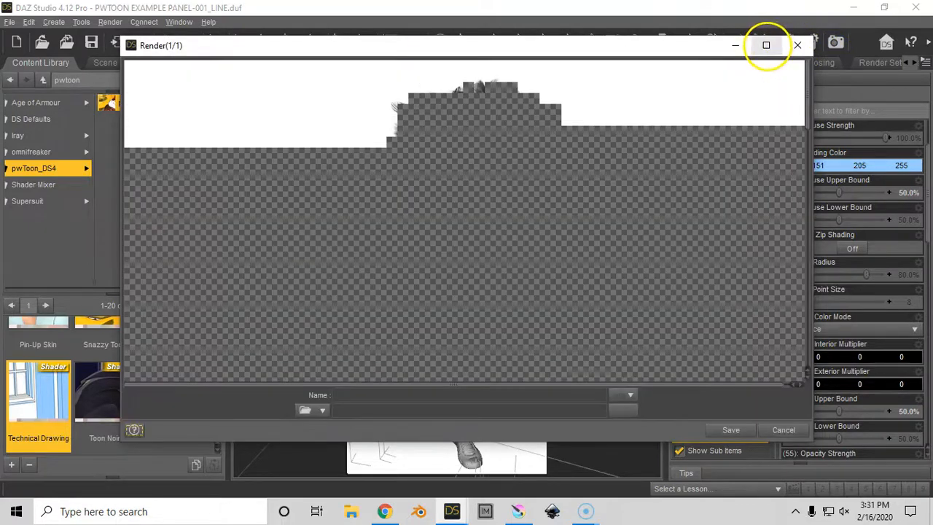
{"action": "left_click", "coordinate": [766, 45]}
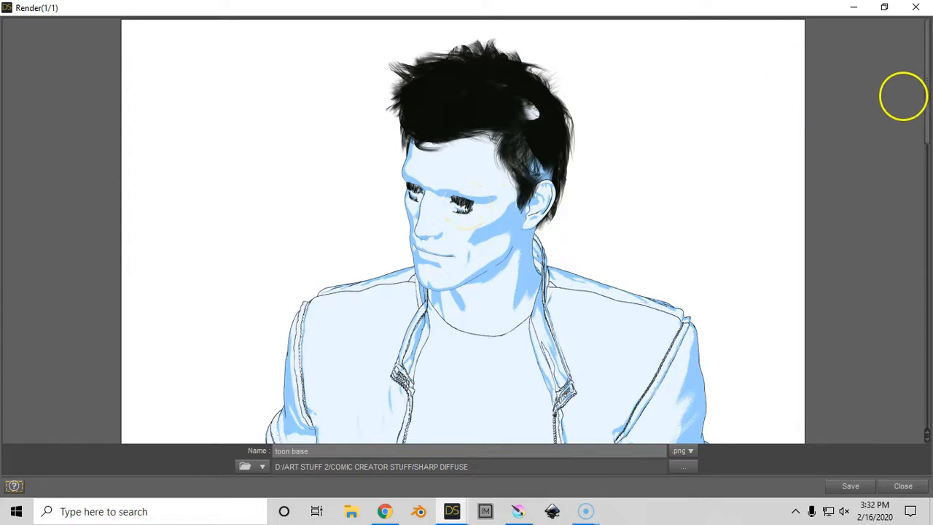
{"action": "mouse_move", "coordinate": [926, 89]}
{"action": "left_mouse_down"}
{"action": "mouse_move", "coordinate": [889, 262]}
{"action": "mouse_move", "coordinate": [894, 367]}
{"action": "mouse_move", "coordinate": [922, 73]}
{"action": "left_mouse_up"}
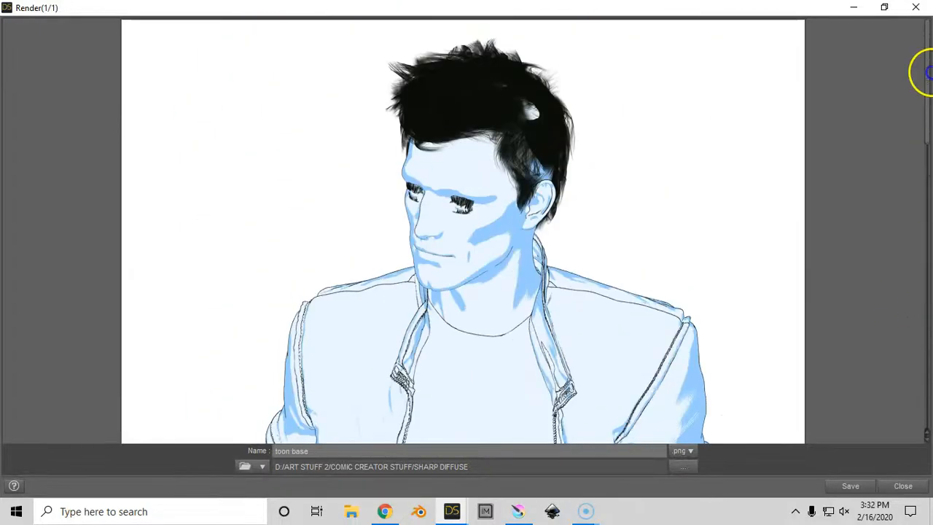
{"action": "left_click", "coordinate": [915, 7]}
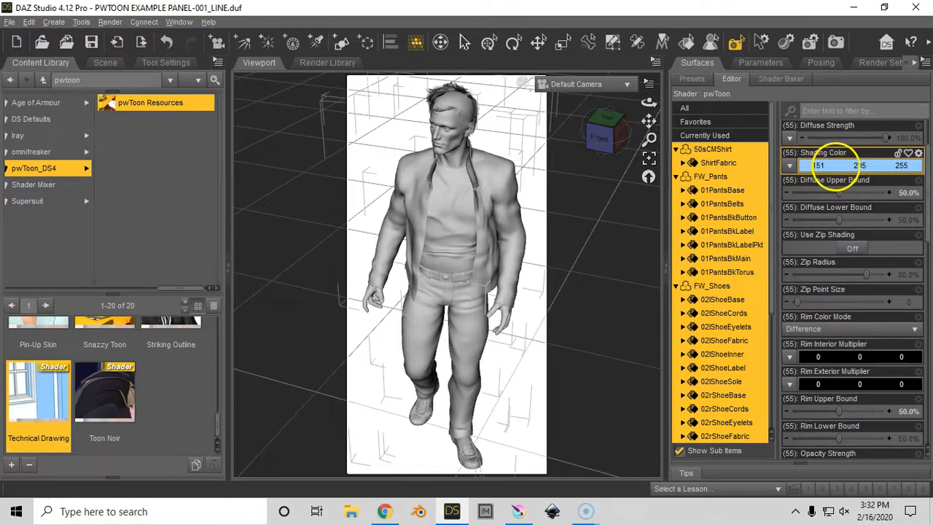
Set the Shading Color of all selected figure, hair and clothing surfaces to white, 255, 255, 255
{"action": "left_click", "coordinate": [834, 166]}
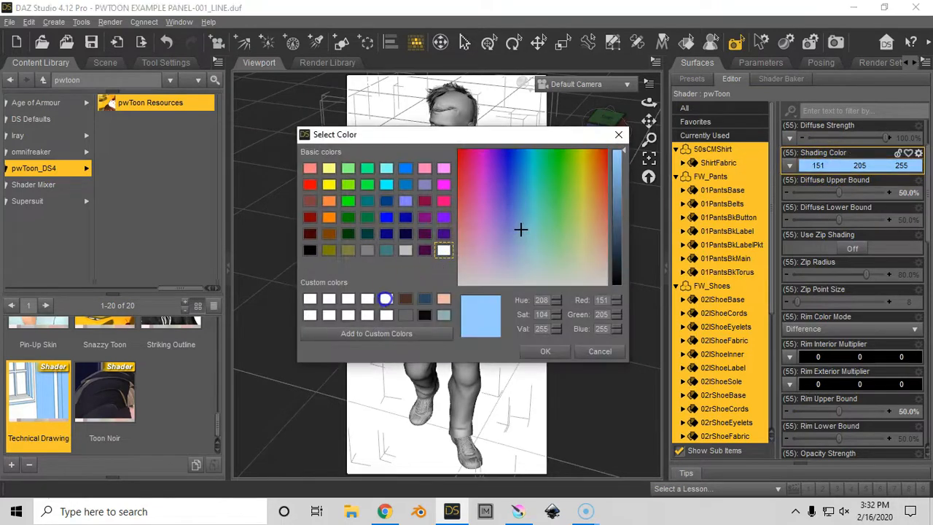
{"action": "left_click", "coordinate": [386, 299]}
{"action": "left_click", "coordinate": [545, 351]}
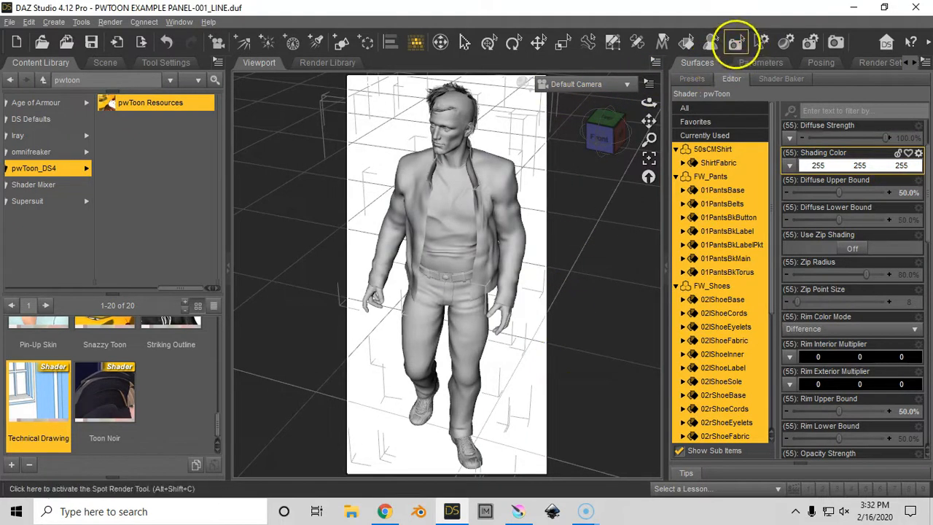
Spot-render the full figure to check the line art with the white shading color
{"action": "left_click", "coordinate": [736, 41]}
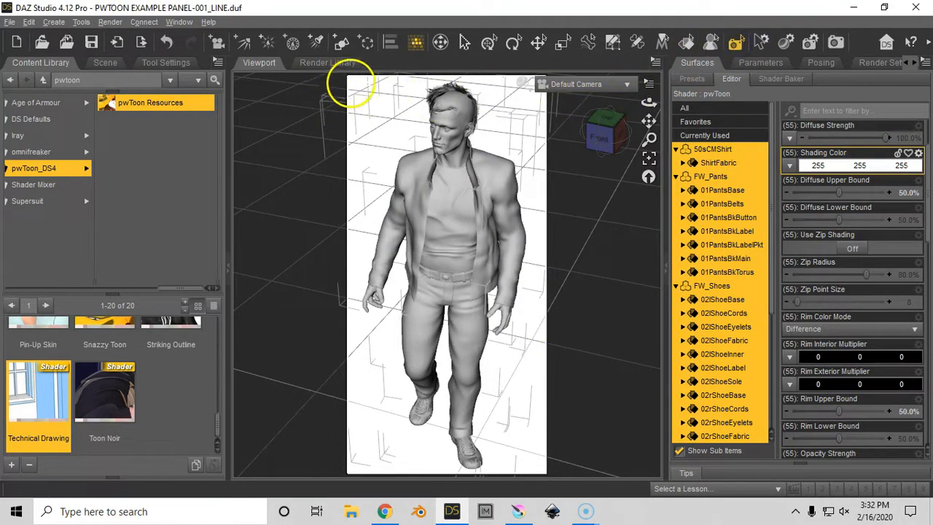
{"action": "left_click_drag", "start_coordinate": [349, 80], "coordinate": [497, 426]}
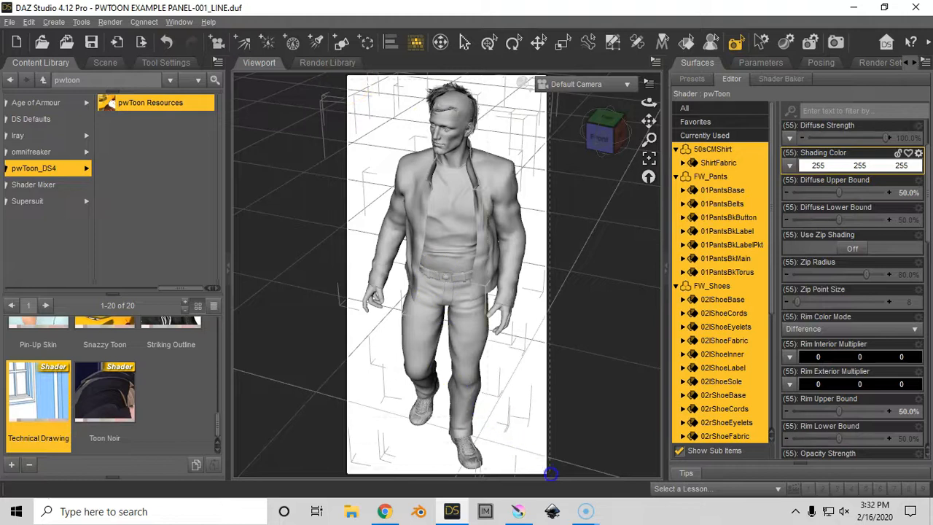
{"action": "left_click_drag", "start_coordinate": [550, 473], "coordinate": [547, 472]}
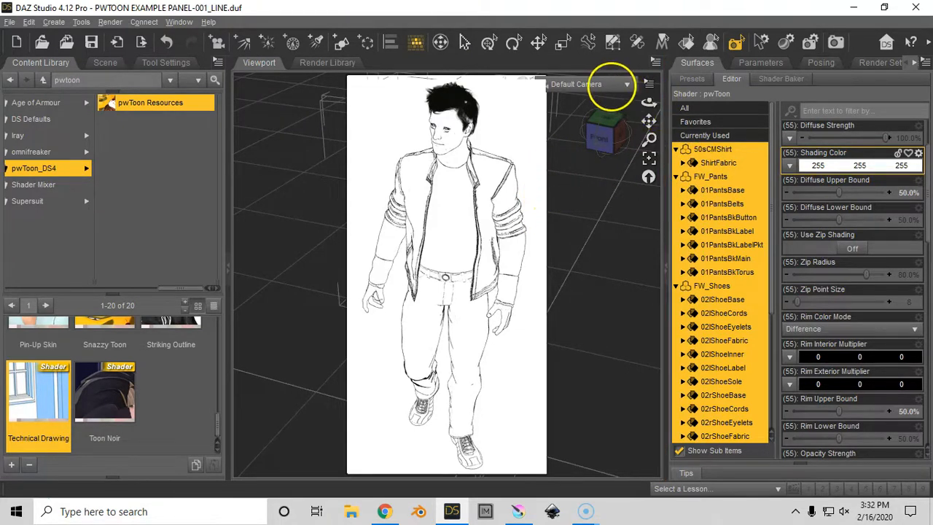
Switch the viewport to HEAD CAM and select only the WildMane Hair surfaces
{"action": "left_click", "coordinate": [627, 86]}
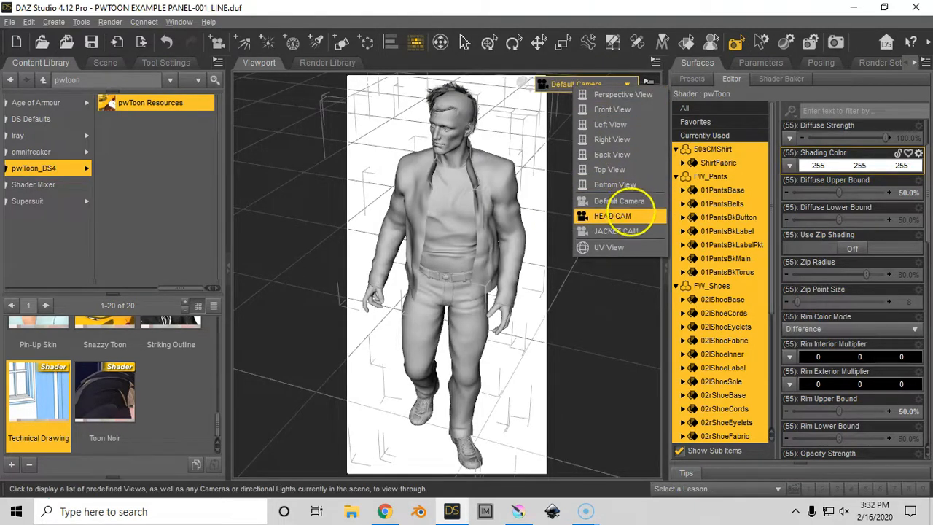
{"action": "left_click", "coordinate": [626, 212]}
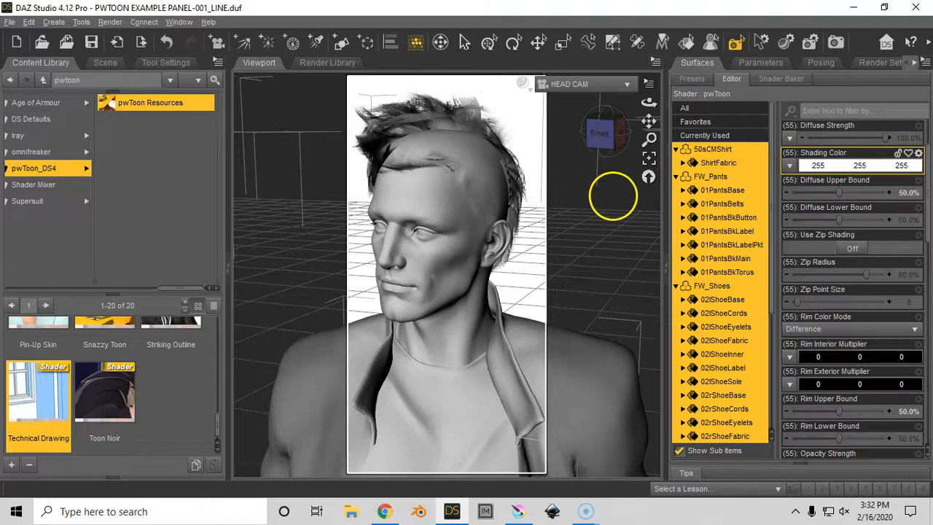
{"action": "left_click_drag", "start_coordinate": [771, 149], "coordinate": [768, 281]}
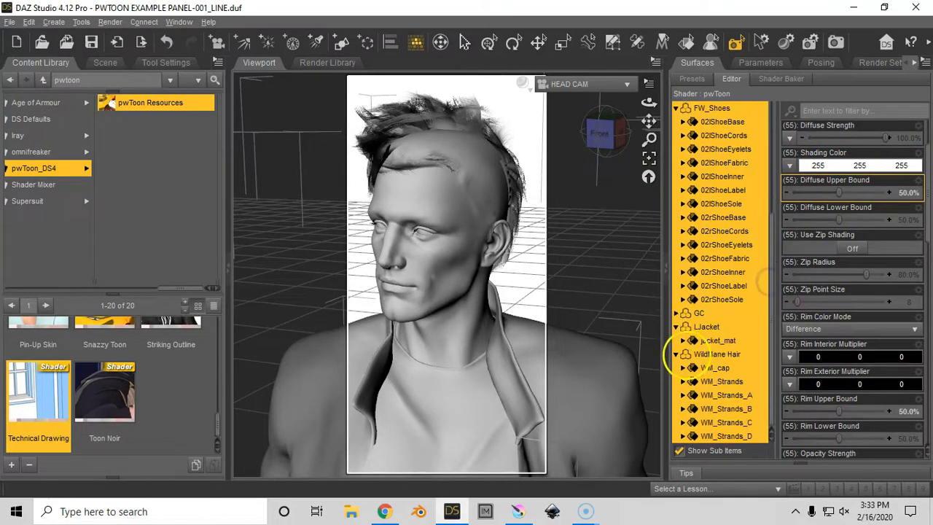
{"action": "left_click", "coordinate": [685, 354]}
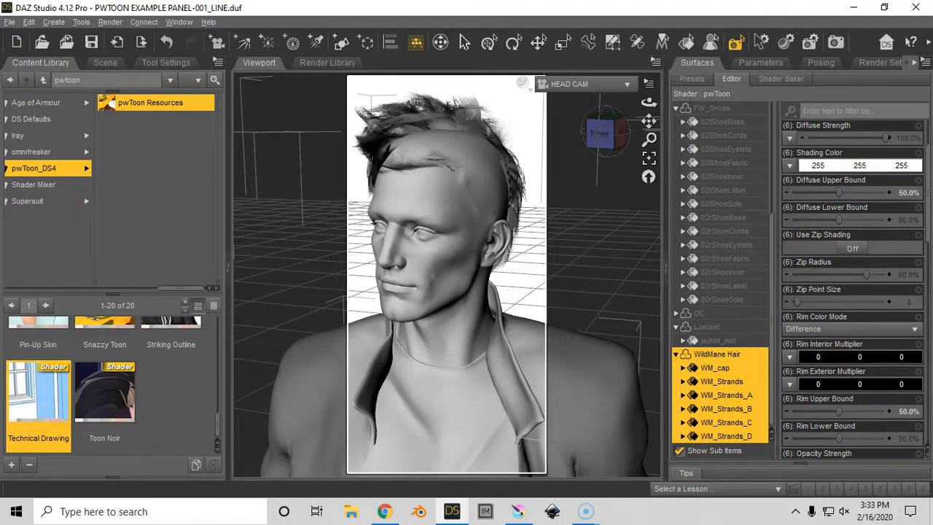
Turn off Draw Interior Line for the WildMane Hair surfaces, spot-render the head, and clear the preview
{"action": "left_click_drag", "start_coordinate": [927, 193], "coordinate": [917, 314]}
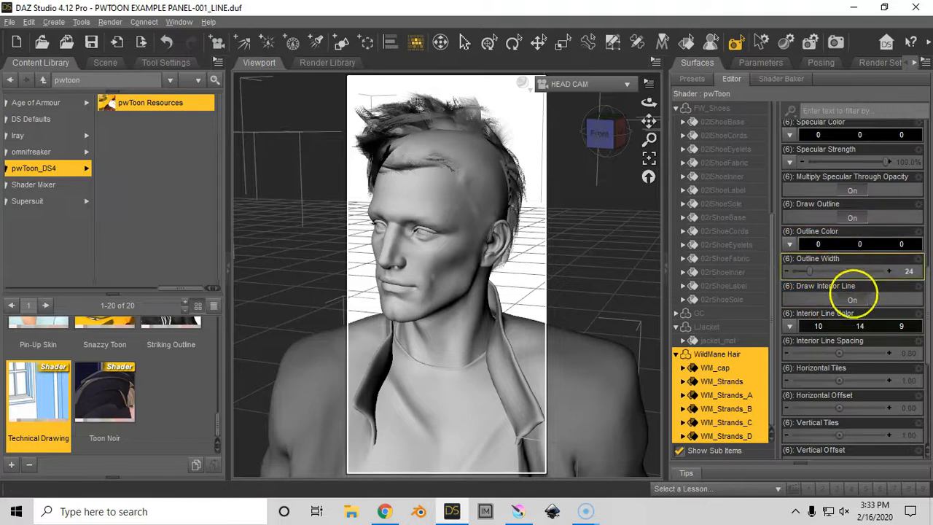
{"action": "left_click", "coordinate": [852, 299]}
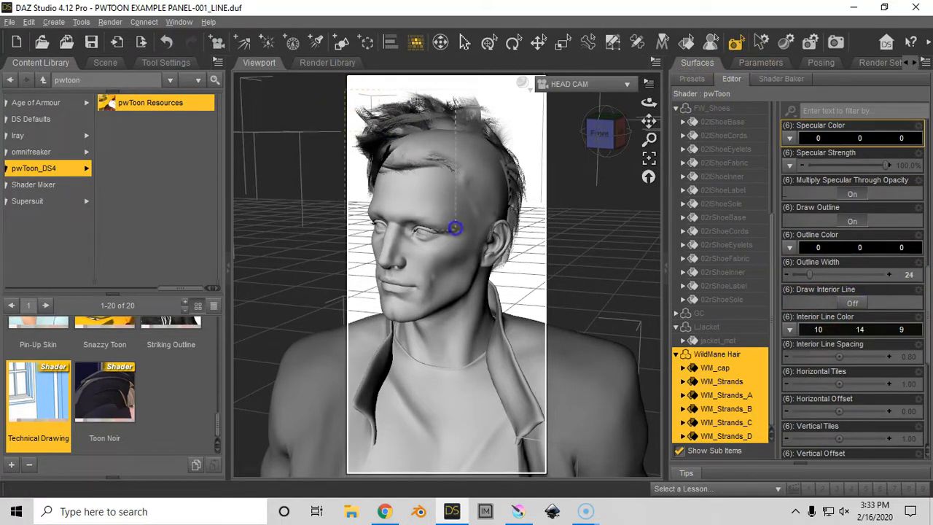
{"action": "key", "text": "ctrl+r"}
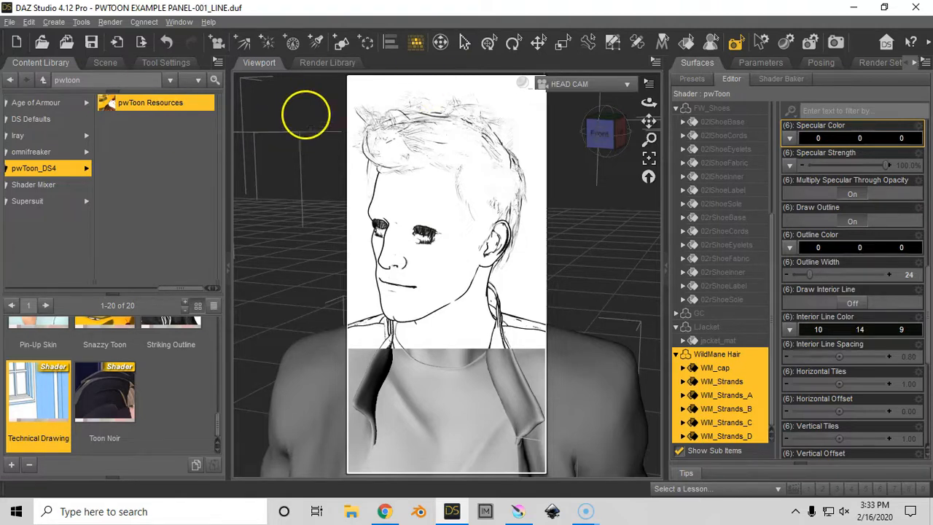
{"action": "left_click", "coordinate": [318, 105]}
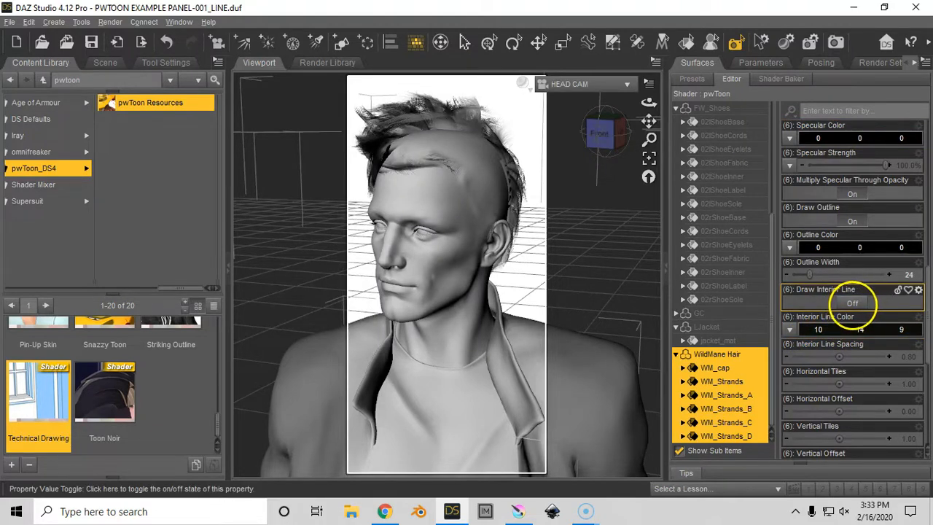
Turn Draw Interior Line back on for the hair, set Interior Line Spacing to 25, and spot-render the head
{"action": "left_click", "coordinate": [852, 302]}
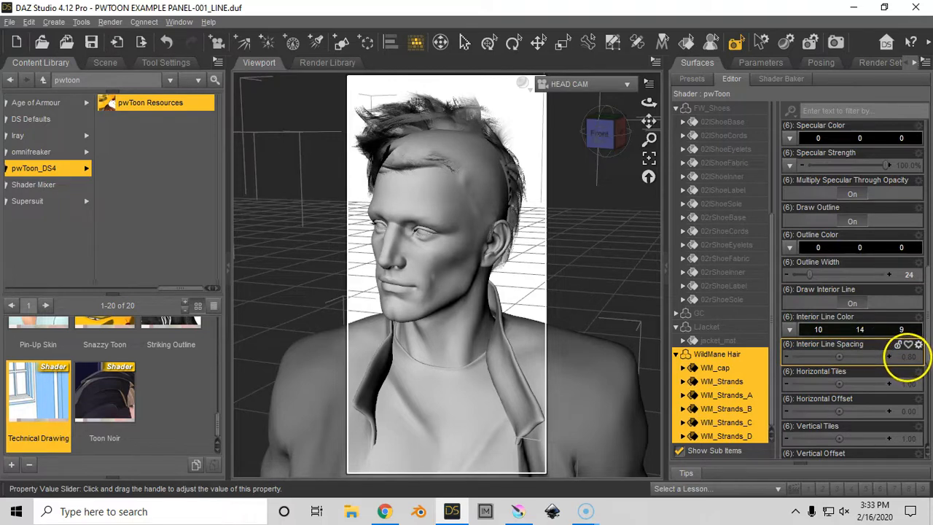
{"action": "double_click", "coordinate": [907, 355]}
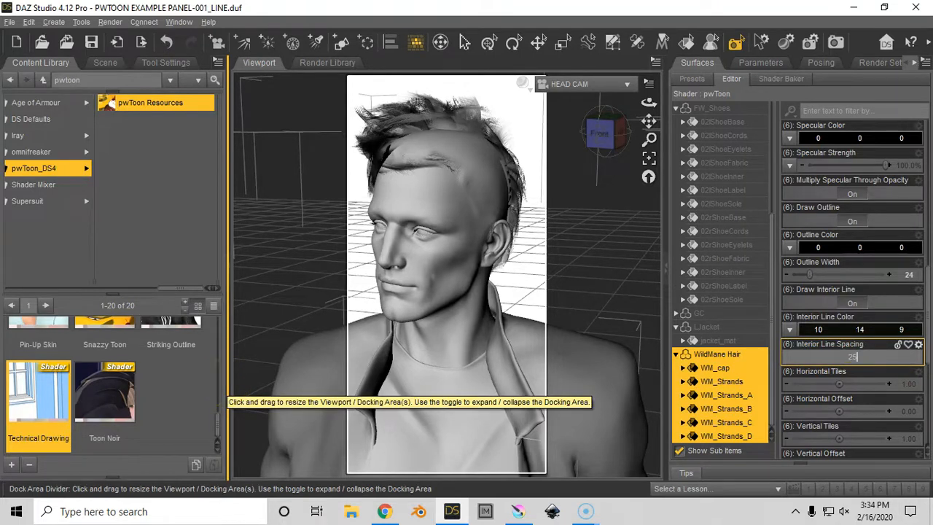
{"action": "key", "text": "Return"}
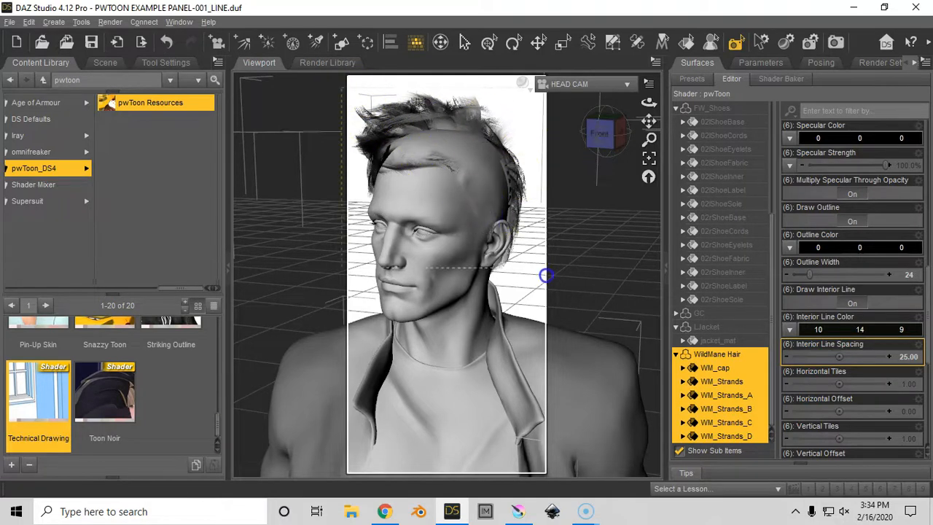
{"action": "key", "text": "ctrl+r"}
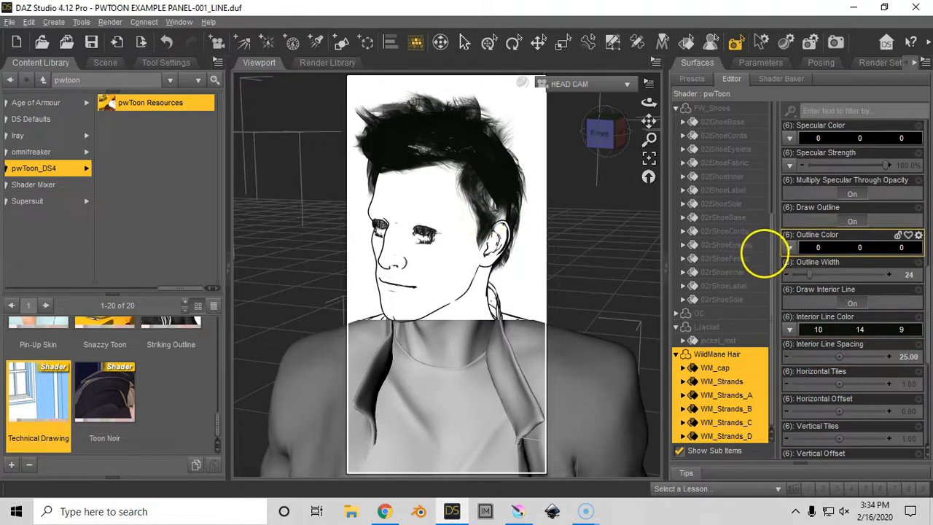
Set the hair's Interior Line Spacing to 250 and spot-render the head
{"action": "left_click", "coordinate": [906, 356]}
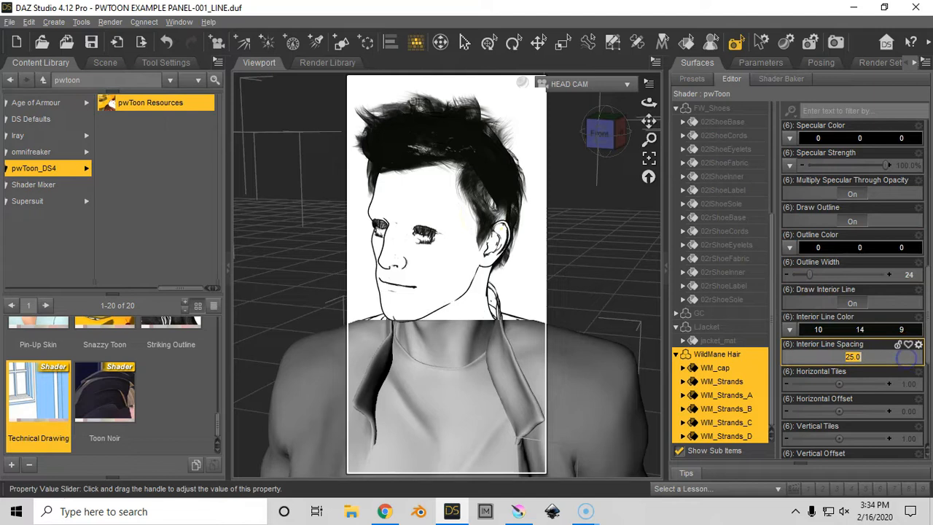
{"action": "type", "text": "250"}
{"action": "key", "text": "Return"}
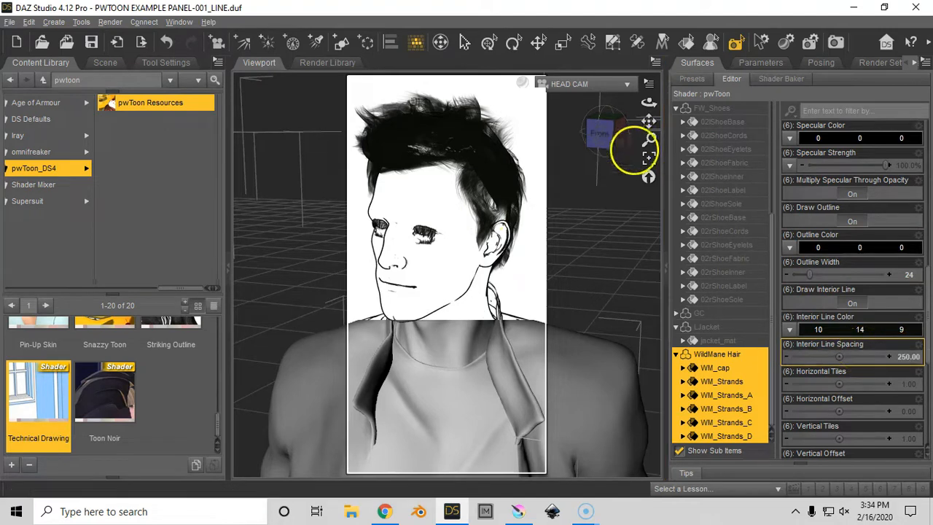
{"action": "left_click_drag", "start_coordinate": [340, 83], "coordinate": [506, 280]}
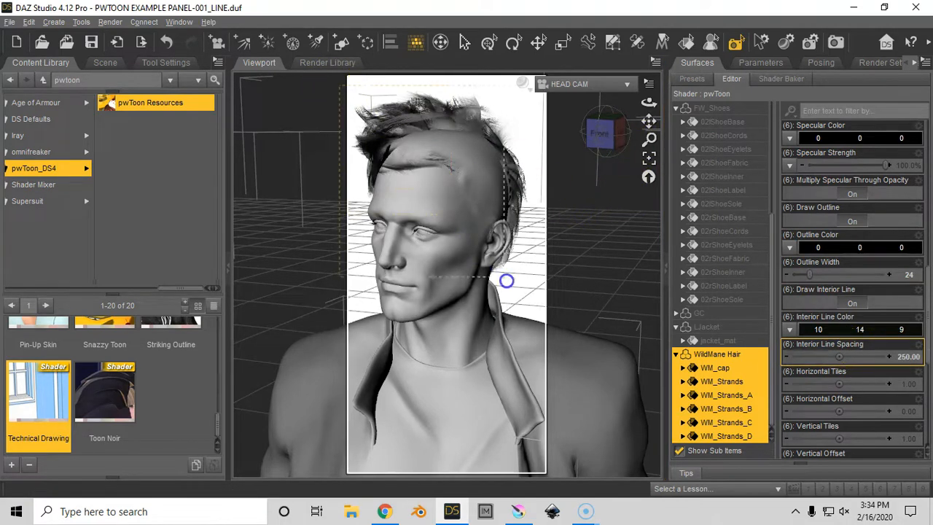
{"action": "left_click_drag", "start_coordinate": [552, 311], "coordinate": [552, 312]}
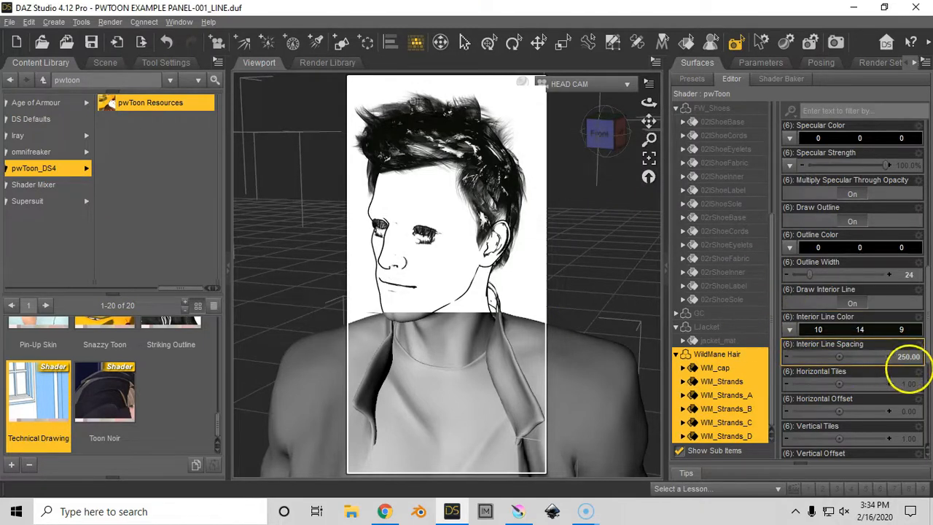
Set the hair's Interior Line Spacing to 2500 and spot-render the head
{"action": "left_click", "coordinate": [908, 356]}
{"action": "type", "text": "2500"}
{"action": "key", "text": "Return"}
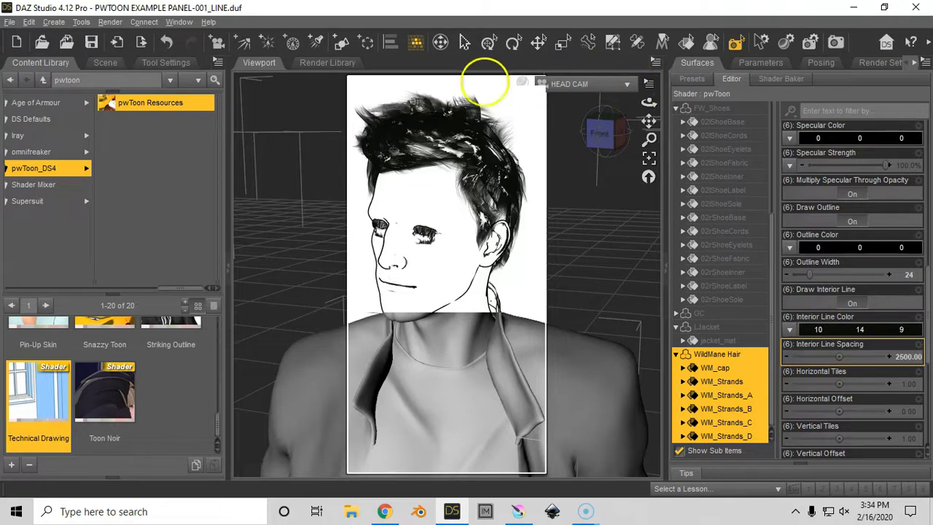
{"action": "mouse_move", "coordinate": [338, 91]}
{"action": "left_mouse_down"}
{"action": "mouse_move", "coordinate": [509, 223]}
{"action": "mouse_move", "coordinate": [541, 273]}
{"action": "left_mouse_up"}
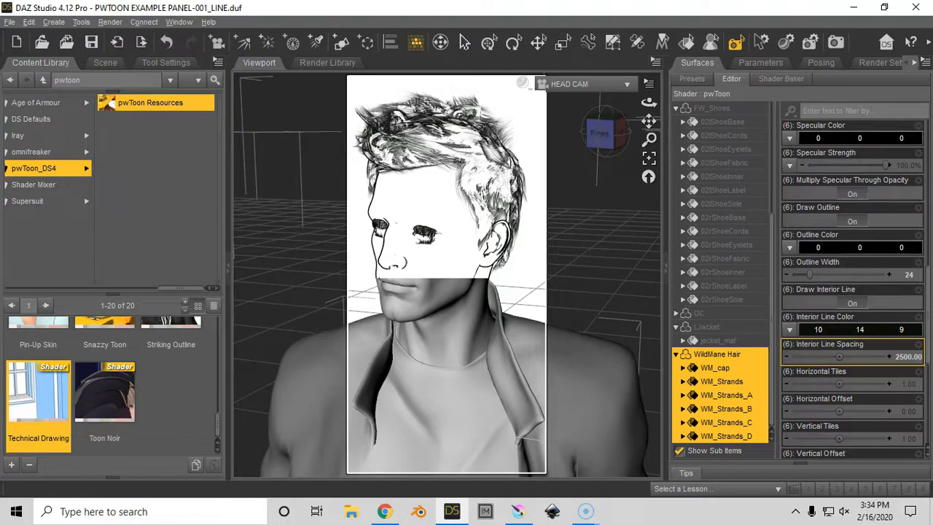
Turn off Draw Interior Line for the WildMane Hair again, spot-render the head, and clear the preview
{"action": "left_click", "coordinate": [852, 302]}
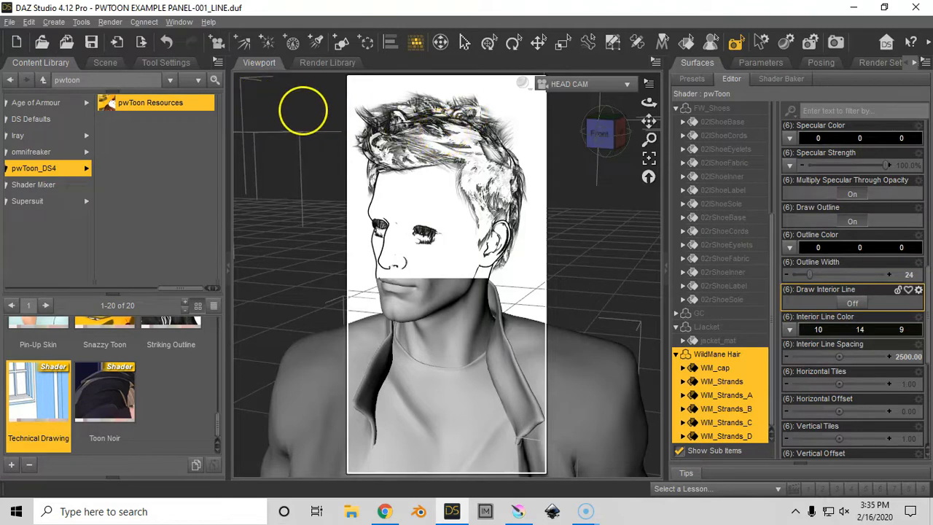
{"action": "left_click", "coordinate": [311, 108]}
{"action": "left_click_drag", "start_coordinate": [341, 89], "coordinate": [494, 227]}
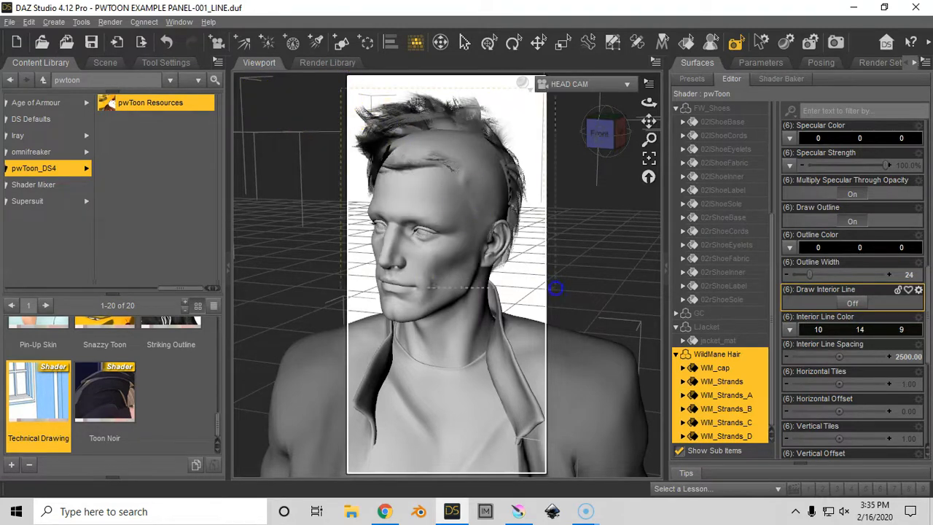
{"action": "left_click_drag", "start_coordinate": [555, 288], "coordinate": [555, 288]}
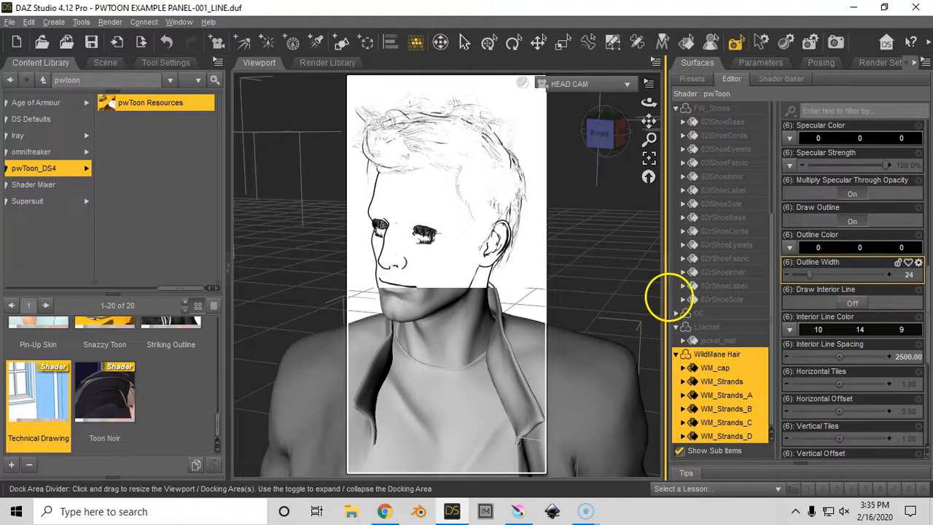
{"action": "left_click", "coordinate": [315, 177]}
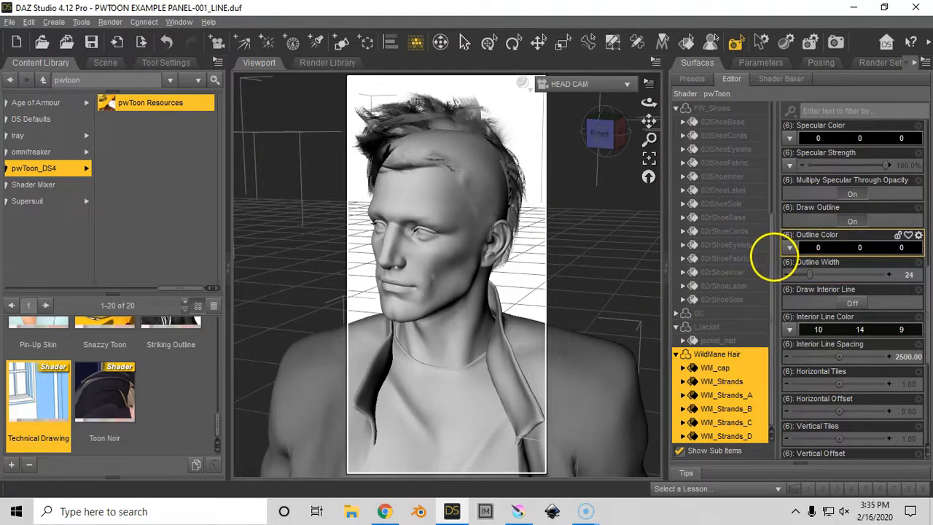
Set the Displacement Strength of the GC figure's 6_Eyelash surface to 0%, spot-render the head, and clear the preview
{"action": "left_click", "coordinate": [675, 314]}
{"action": "left_click_drag", "start_coordinate": [772, 260], "coordinate": [771, 384]}
{"action": "left_click", "coordinate": [728, 358]}
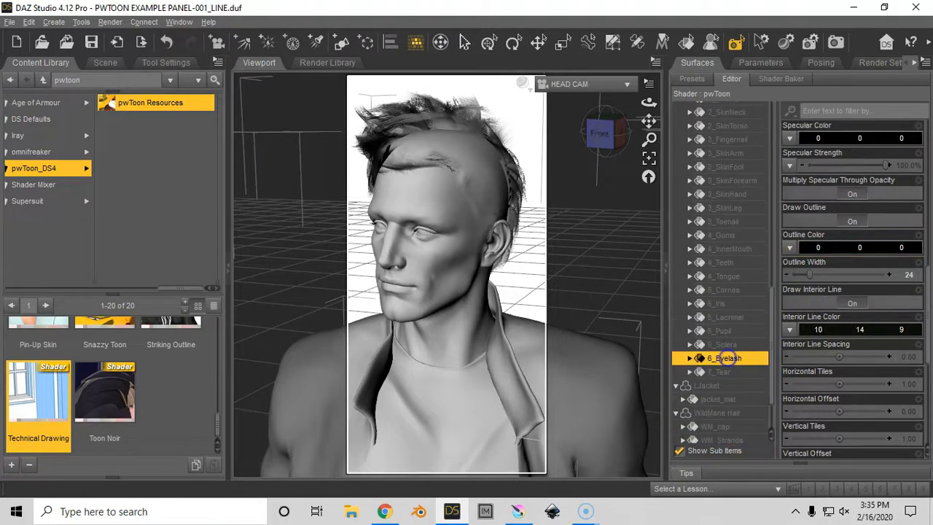
{"action": "scroll", "coordinate": [919, 287], "scroll_direction": "down", "scroll_amount": 5}
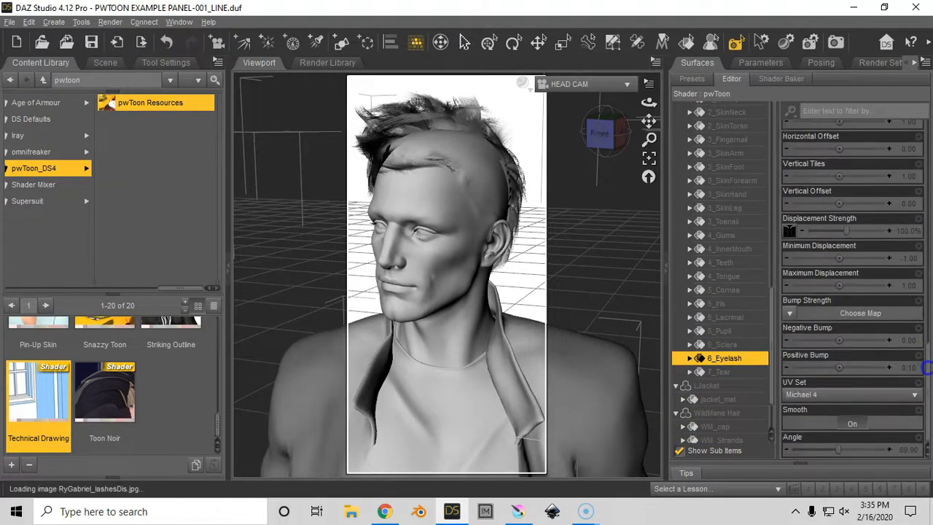
{"action": "mouse_move", "coordinate": [790, 232]}
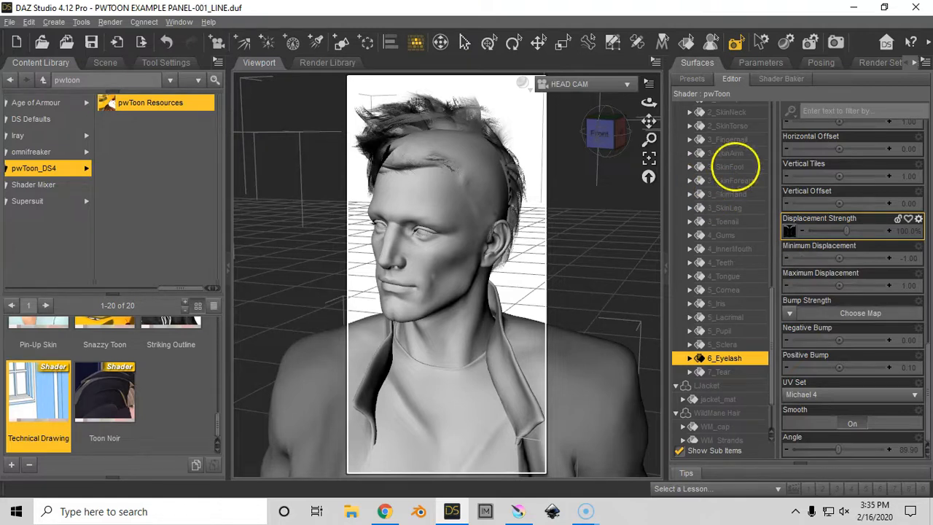
{"action": "left_click", "coordinate": [787, 194]}
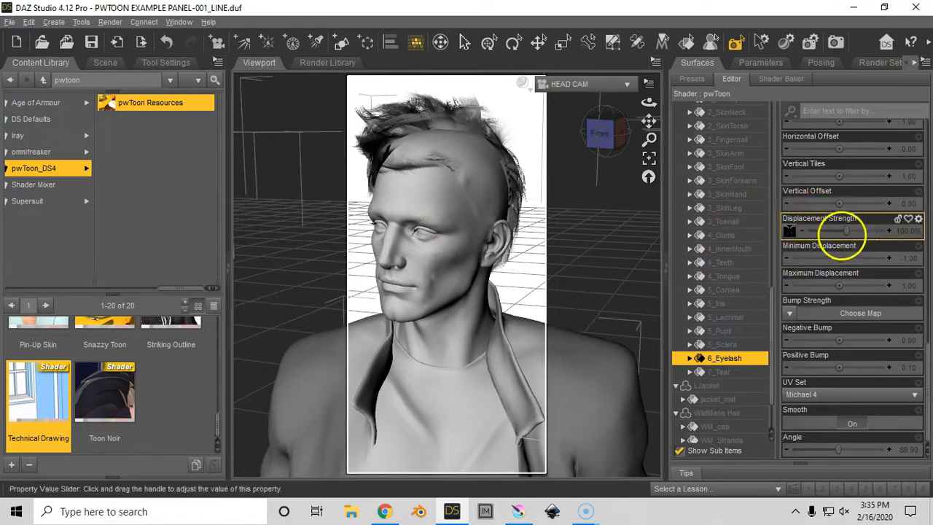
{"action": "left_click_drag", "start_coordinate": [842, 231], "coordinate": [806, 230]}
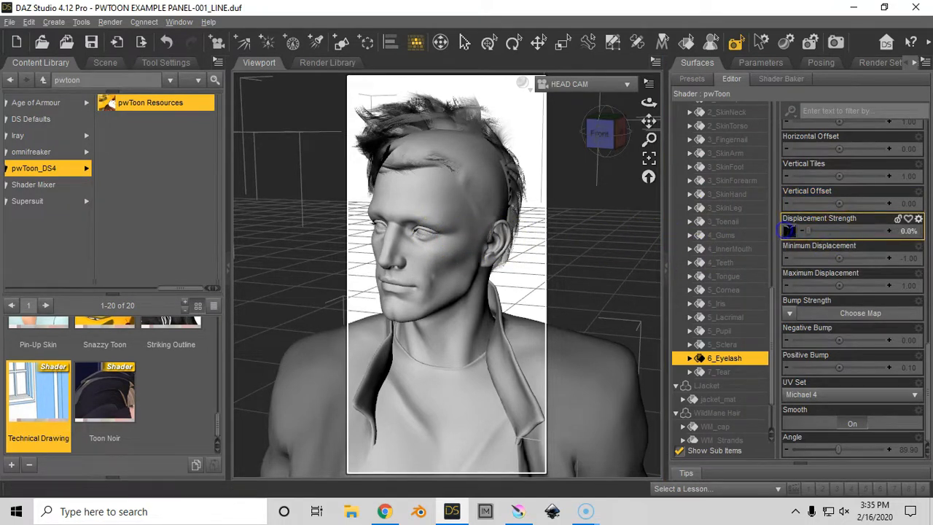
{"action": "left_click_drag", "start_coordinate": [346, 110], "coordinate": [507, 272]}
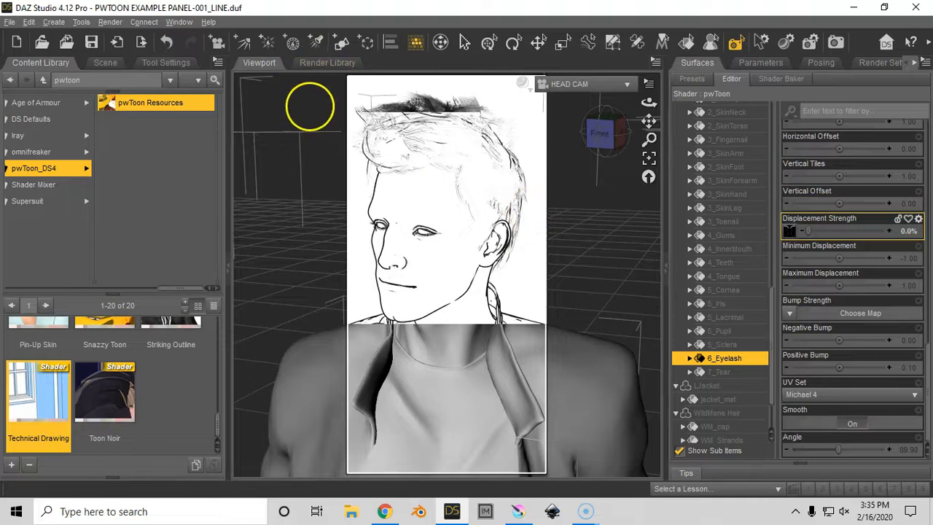
{"action": "left_click", "coordinate": [314, 102]}
Set the Opacity Strength of the 6_Eyelash surface to 0%
{"action": "scroll", "coordinate": [920, 321], "scroll_direction": "up", "scroll_amount": 5}
{"action": "scroll", "coordinate": [928, 265], "scroll_direction": "up", "scroll_amount": 5}
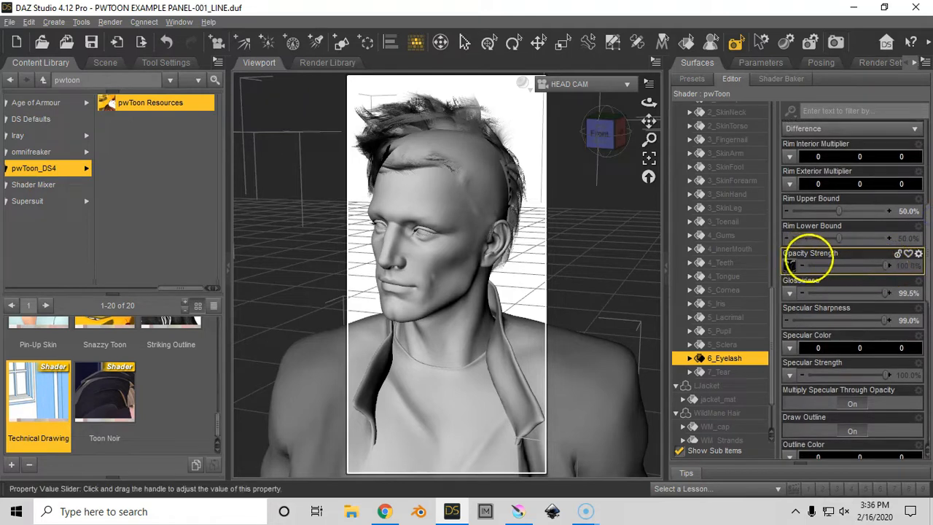
{"action": "left_click_drag", "start_coordinate": [886, 265], "coordinate": [769, 260]}
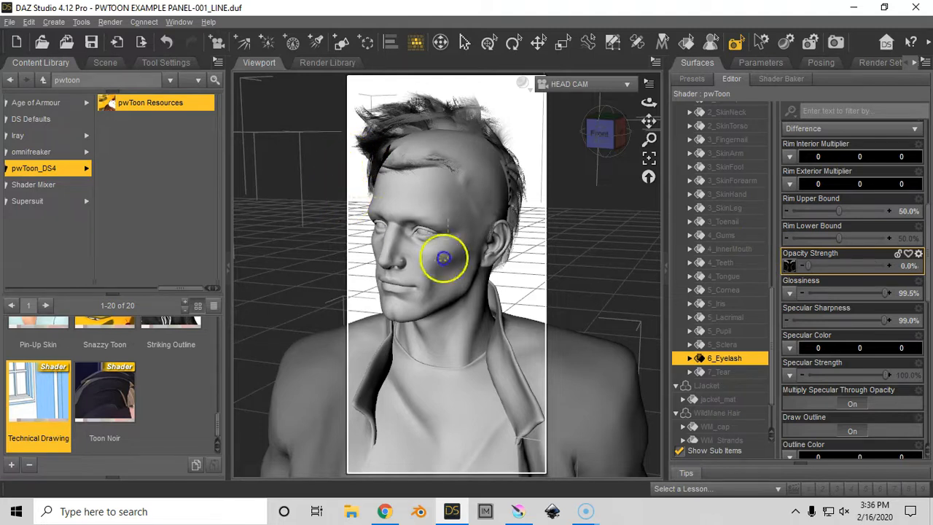
Switch the viewport to JACKET CAM and spot-render the jacket area with the LJacket surfaces selected
{"action": "key", "text": "ctrl+r"}
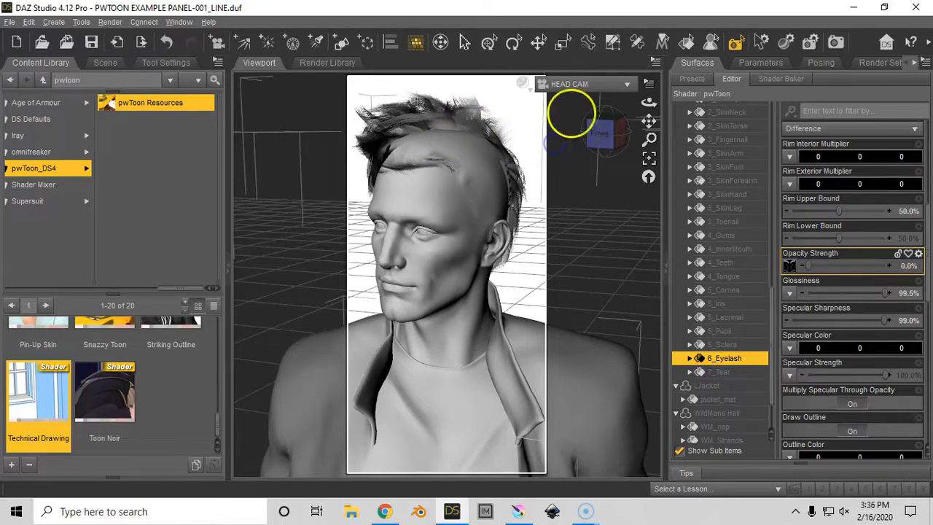
{"action": "left_click", "coordinate": [618, 85]}
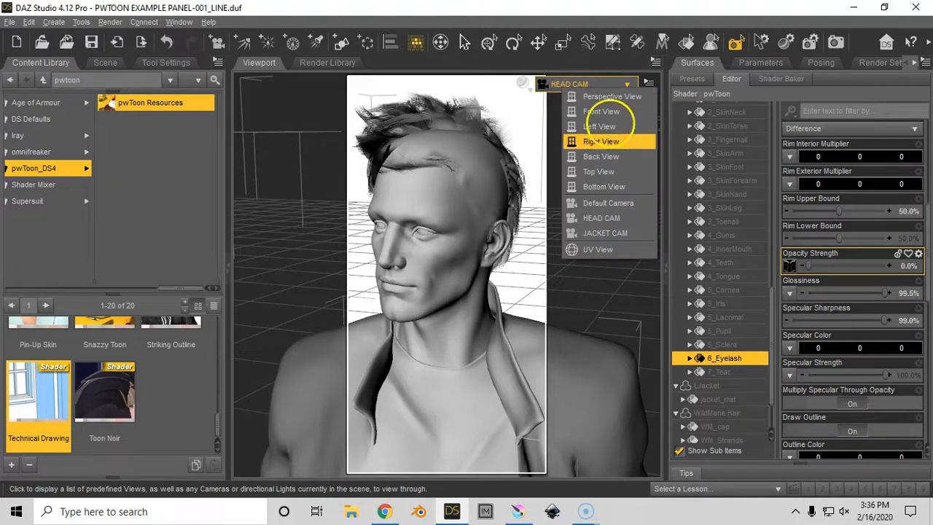
{"action": "left_click", "coordinate": [612, 232]}
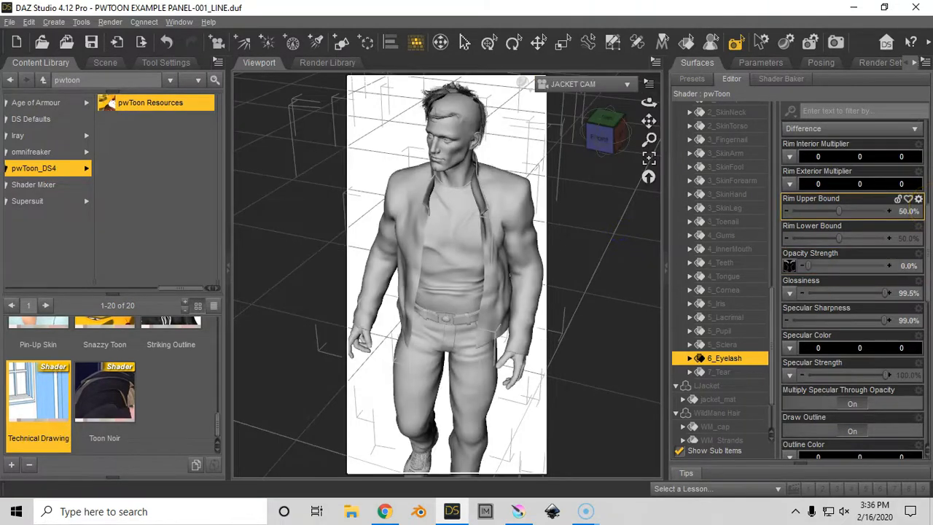
{"action": "left_click", "coordinate": [712, 385]}
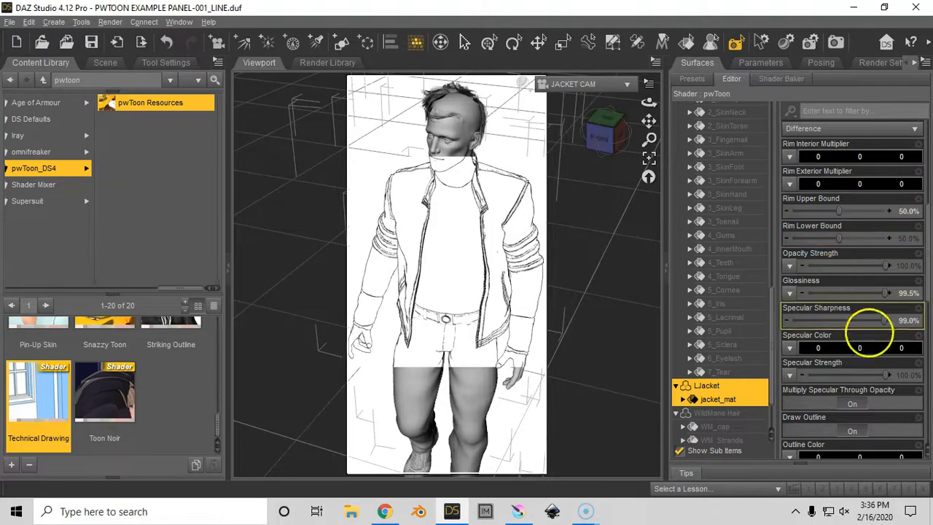
Set the Bump Strength of the LJacket surfaces to 100% and spot-render the jacket
{"action": "left_click_drag", "start_coordinate": [928, 294], "coordinate": [922, 391]}
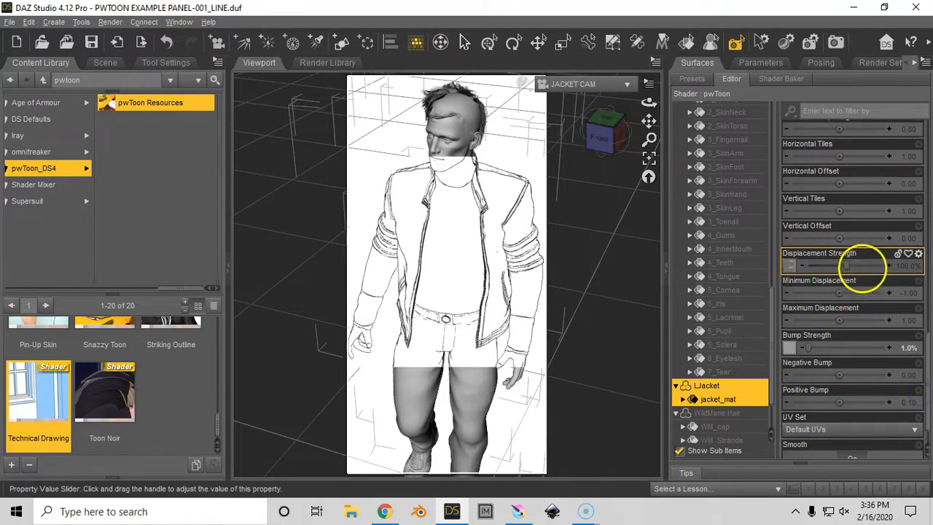
{"action": "mouse_move", "coordinate": [790, 349]}
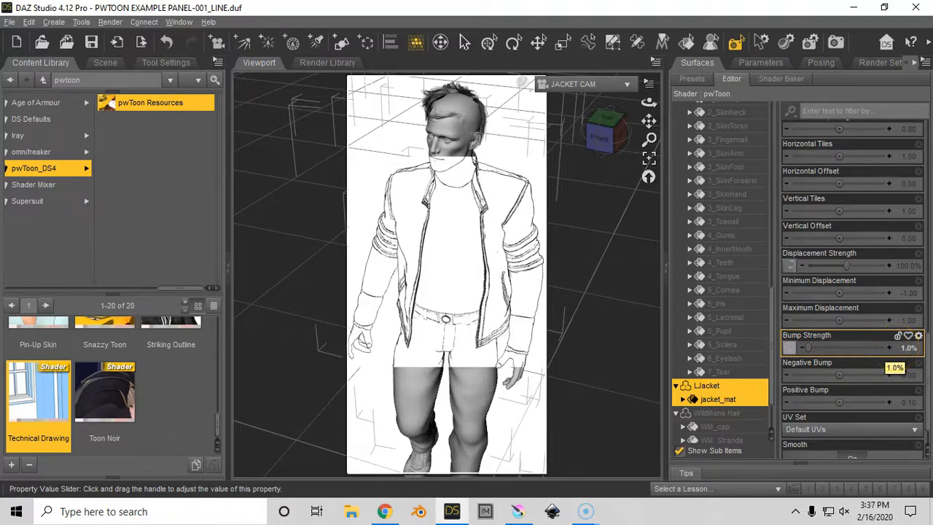
{"action": "left_click", "coordinate": [903, 349]}
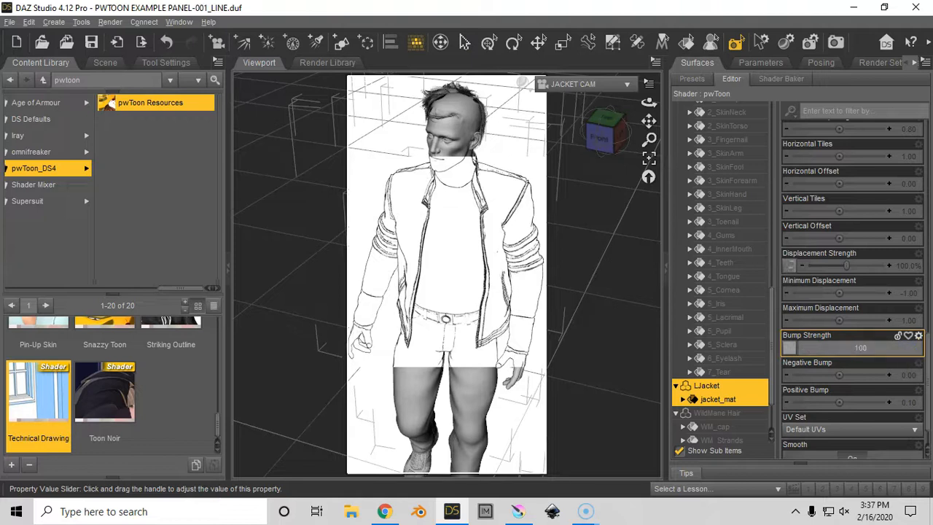
{"action": "key", "text": "Return"}
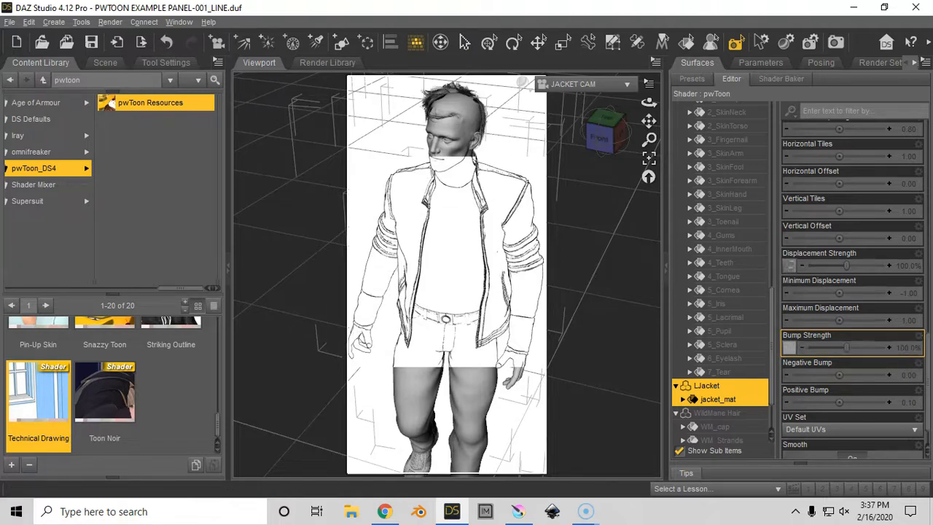
{"action": "left_click_drag", "start_coordinate": [349, 167], "coordinate": [561, 375]}
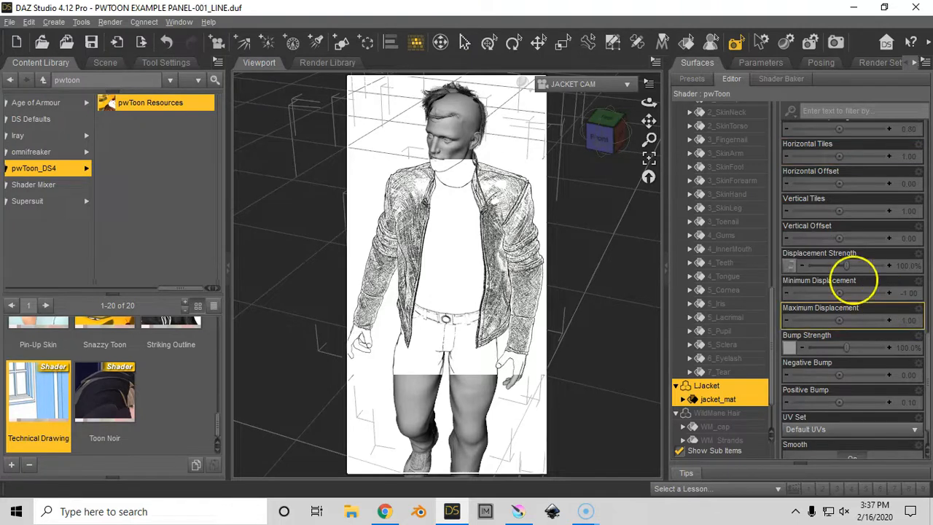
Set the LJacket's Bump Strength to 50% and spot-render the jacket
{"action": "left_click", "coordinate": [906, 348]}
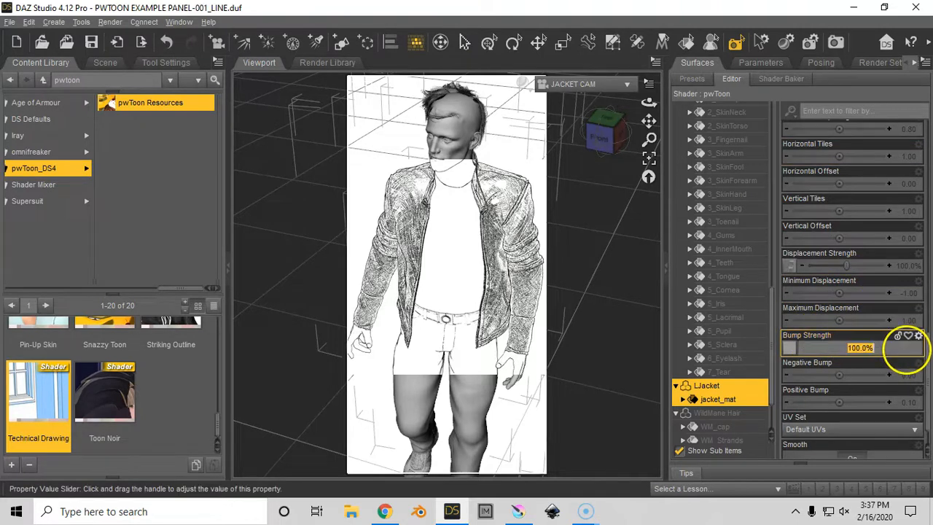
{"action": "type", "text": "50"}
{"action": "key", "text": "Return"}
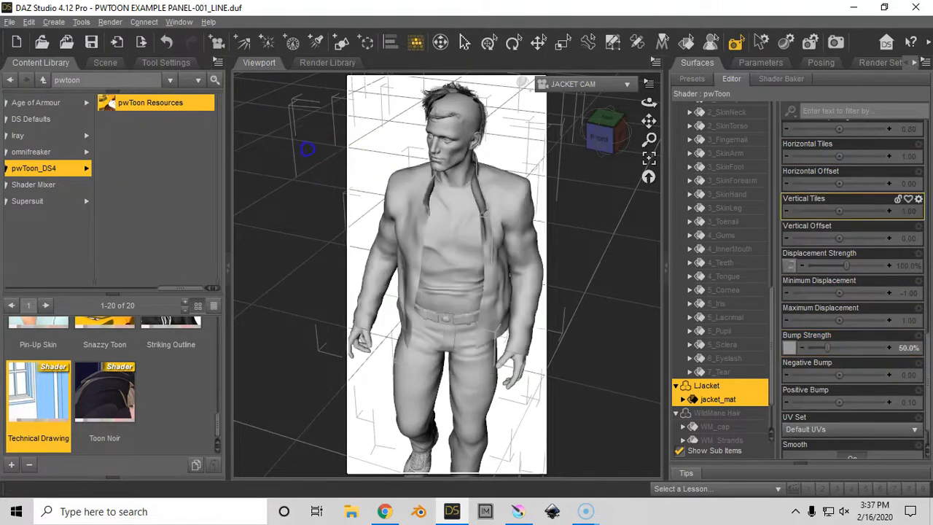
{"action": "key", "text": "ctrl+r"}
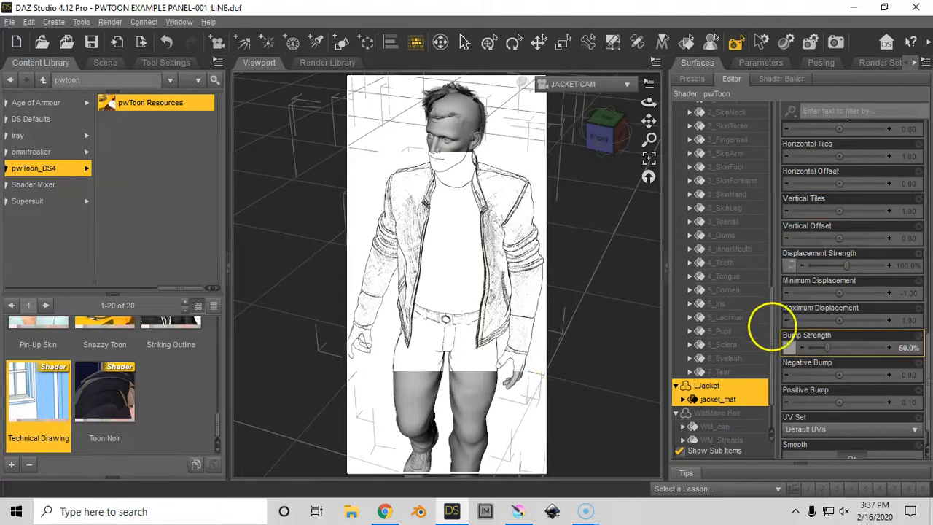
Set the LJacket's Interior Line Spacing to 1.00 and spot-render the jacket
{"action": "scroll", "coordinate": [920, 349], "scroll_direction": "up", "scroll_amount": 6}
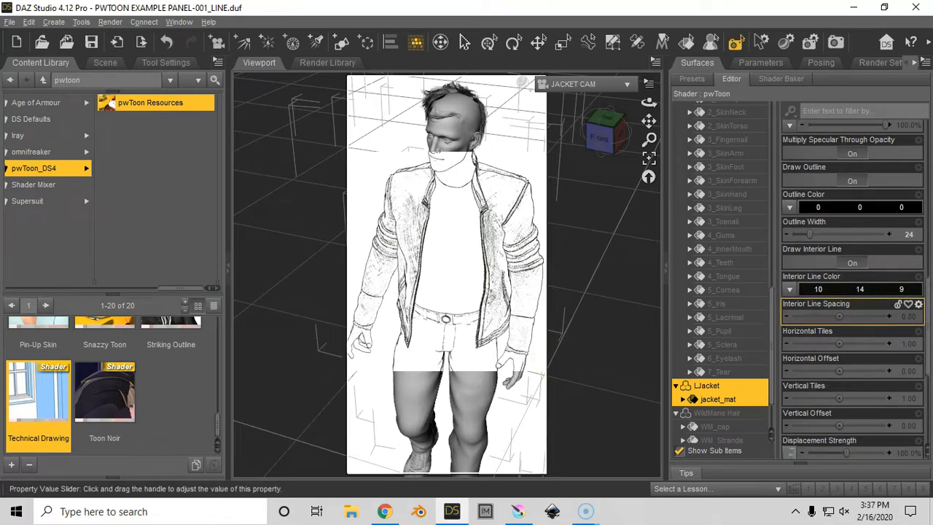
{"action": "left_click", "coordinate": [905, 316]}
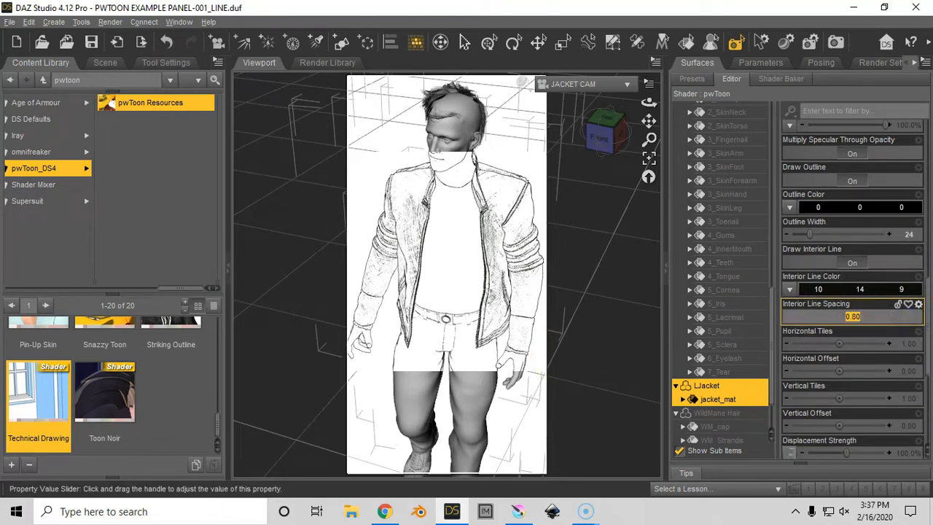
{"action": "left_click", "coordinate": [881, 327]}
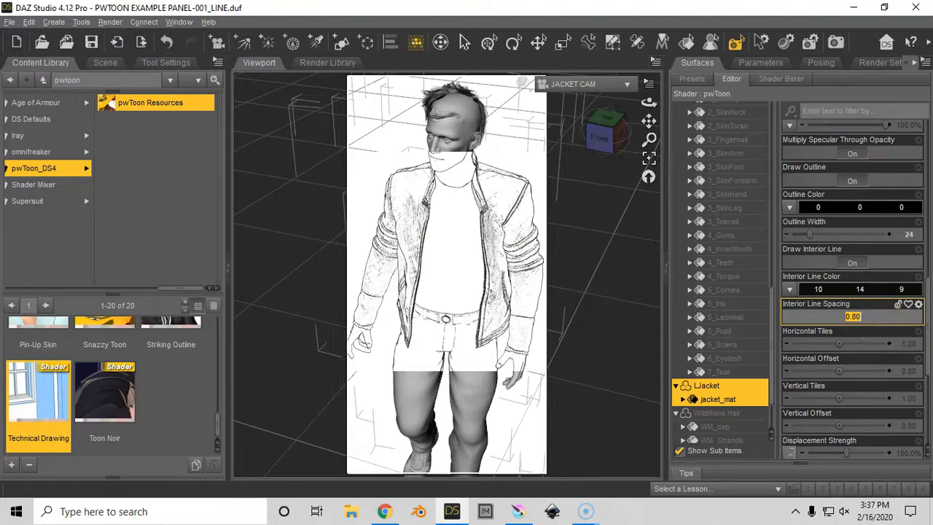
{"action": "key", "text": "Return"}
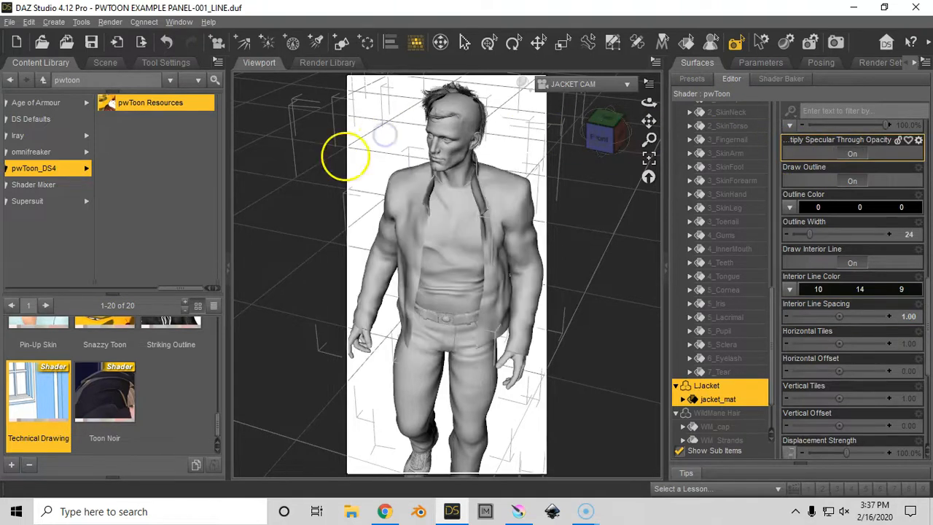
{"action": "left_click_drag", "start_coordinate": [544, 321], "coordinate": [554, 364]}
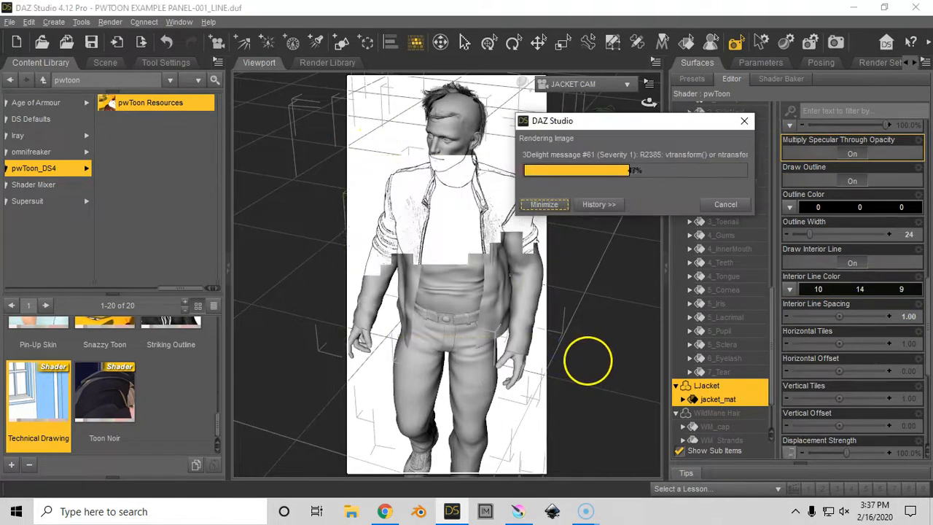
Set the LJacket's Interior Line Spacing to 2.00 and spot-render the jacket
{"action": "left_click", "coordinate": [907, 316]}
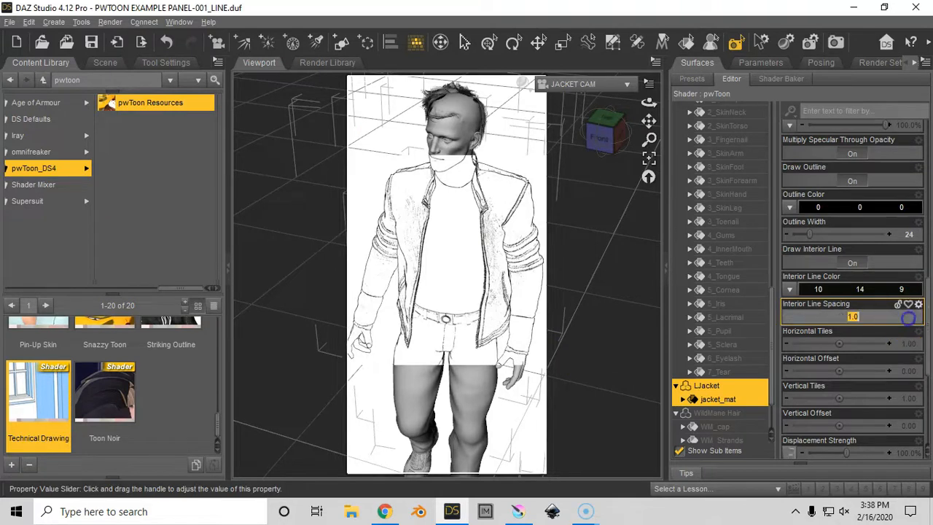
{"action": "type", "text": "2"}
{"action": "key", "text": "Return"}
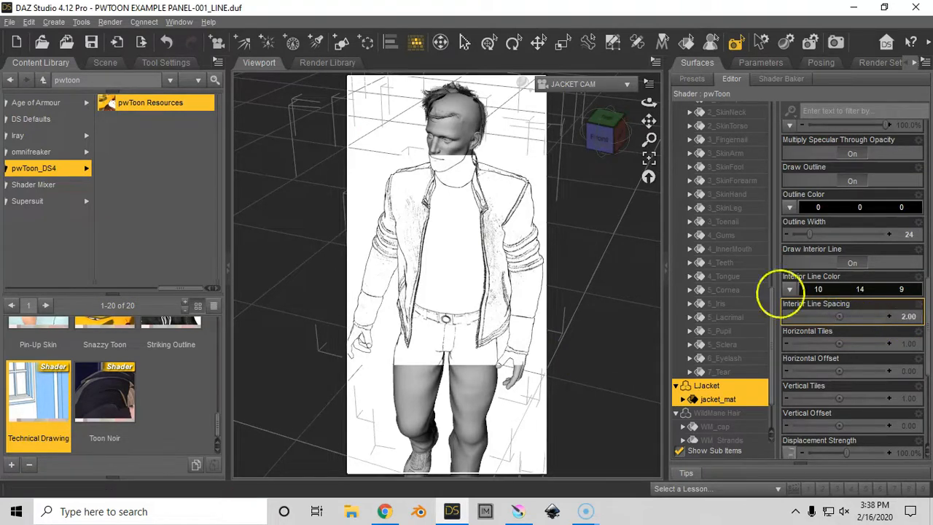
{"action": "left_click_drag", "start_coordinate": [342, 153], "coordinate": [520, 302]}
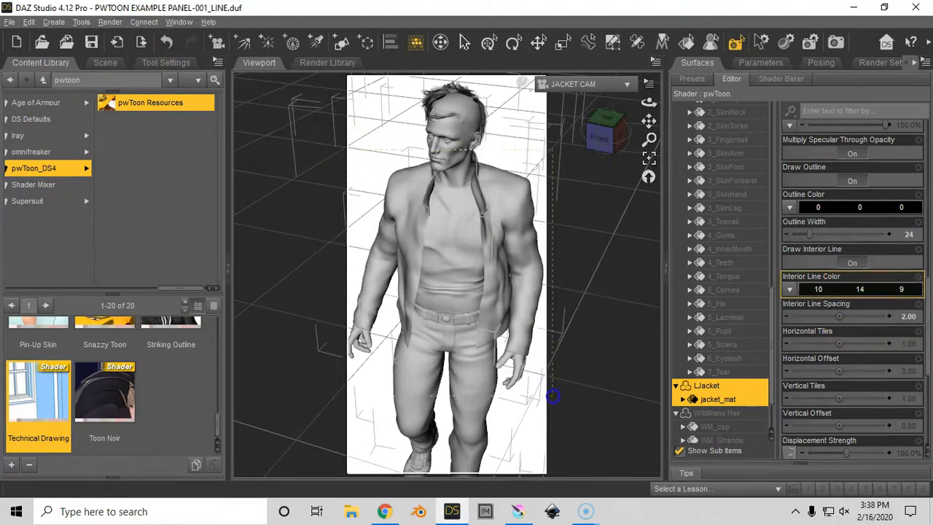
{"action": "left_click_drag", "start_coordinate": [553, 395], "coordinate": [551, 397]}
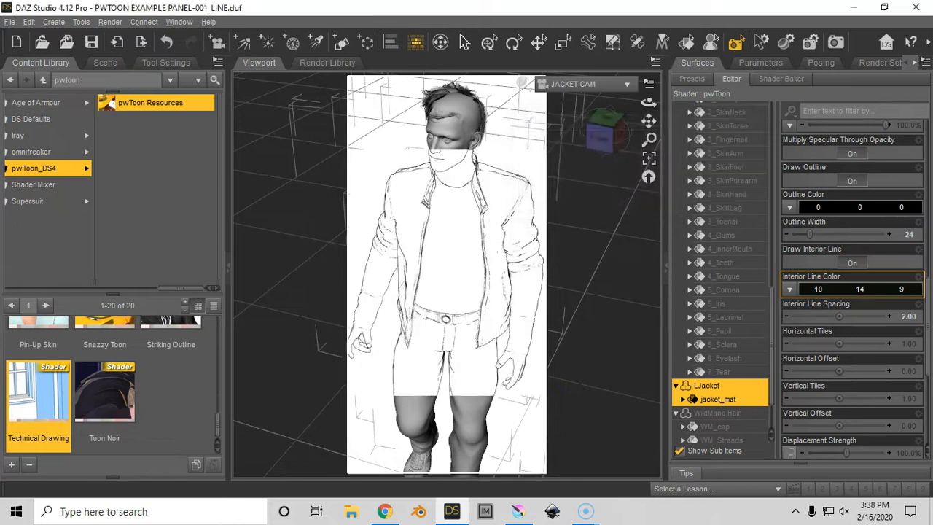
Set the LJacket's Bump Strength to 100% again and spot-render the jacket
{"action": "left_click_drag", "start_coordinate": [928, 314], "coordinate": [927, 390]}
{"action": "left_click", "coordinate": [907, 316]}
{"action": "type", "text": "1"}
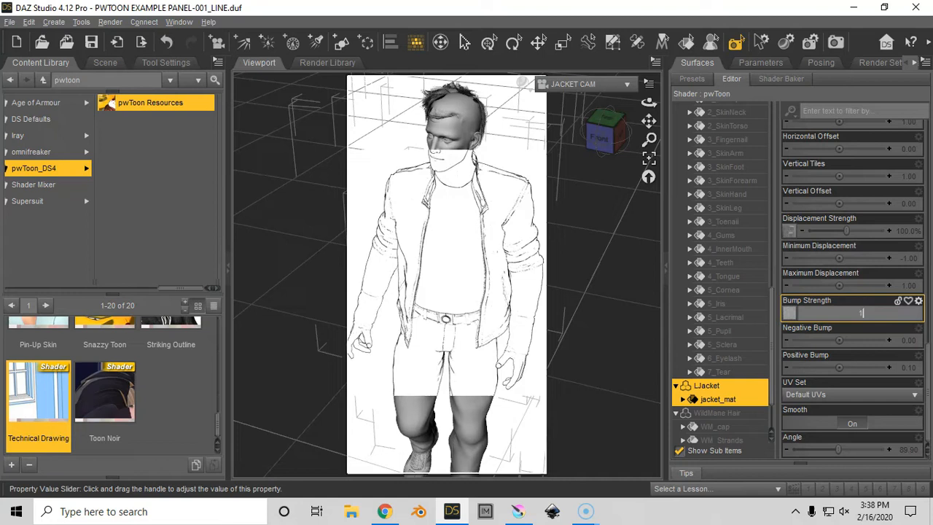
{"action": "type", "text": "00"}
{"action": "key", "text": "Return"}
{"action": "left_click_drag", "start_coordinate": [338, 148], "coordinate": [460, 228]}
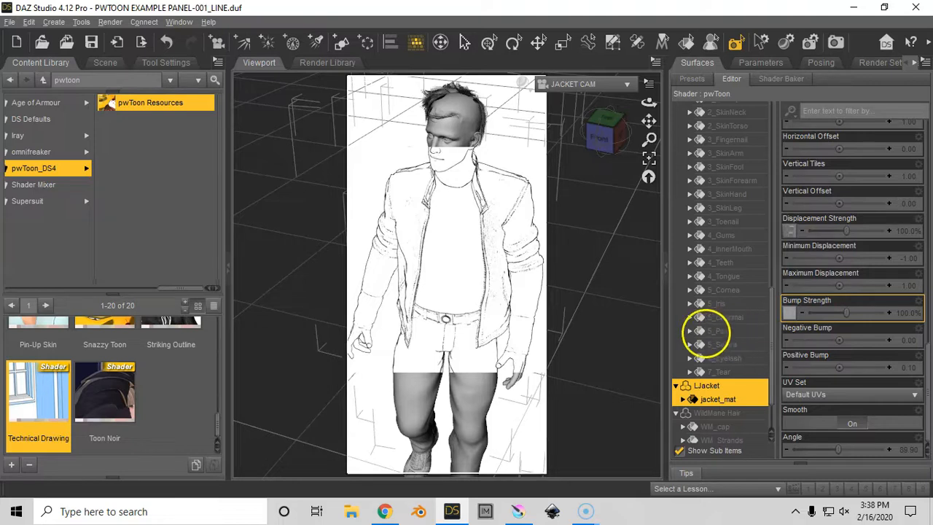
Set the LJacket's Bump Strength to 0% and spot-render the jacket
{"action": "left_click_drag", "start_coordinate": [847, 312], "coordinate": [796, 313]}
{"action": "left_click", "coordinate": [396, 132]}
{"action": "left_click_drag", "start_coordinate": [353, 149], "coordinate": [561, 399]}
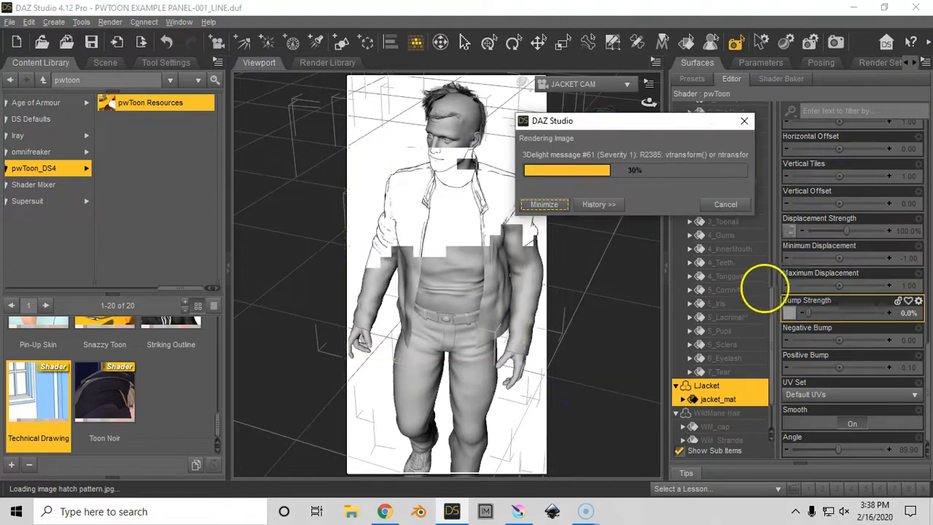
Reset the LJacket's Interior Line Spacing to its default, spot-render the jacket, and clear the preview
{"action": "left_click_drag", "start_coordinate": [923, 362], "coordinate": [924, 306]}
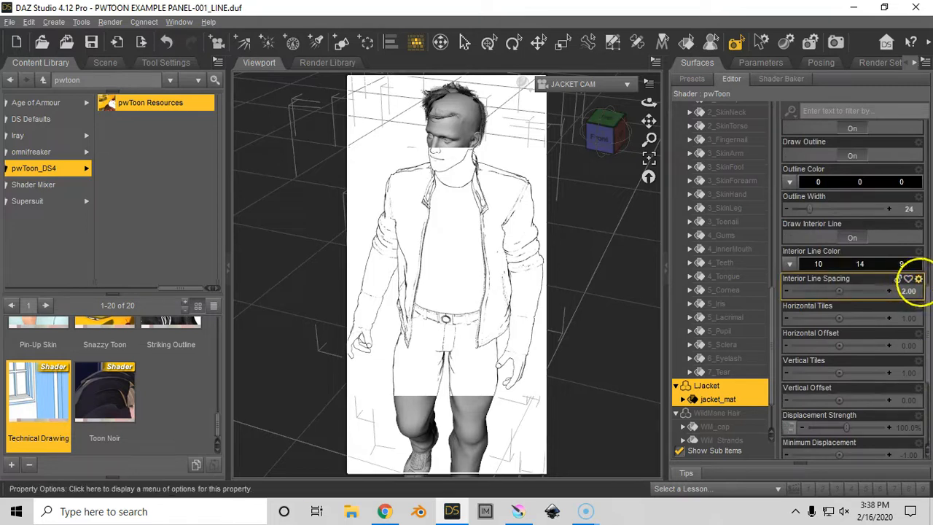
{"action": "left_click", "coordinate": [918, 278]}
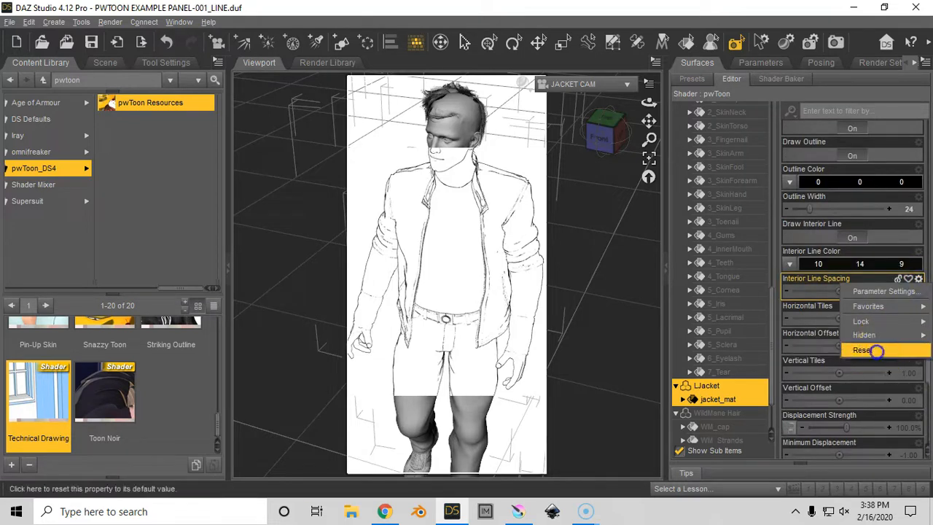
{"action": "left_click", "coordinate": [874, 349]}
{"action": "left_click", "coordinate": [385, 135]}
{"action": "left_click_drag", "start_coordinate": [359, 160], "coordinate": [507, 338]}
{"action": "left_click_drag", "start_coordinate": [542, 371], "coordinate": [544, 372]}
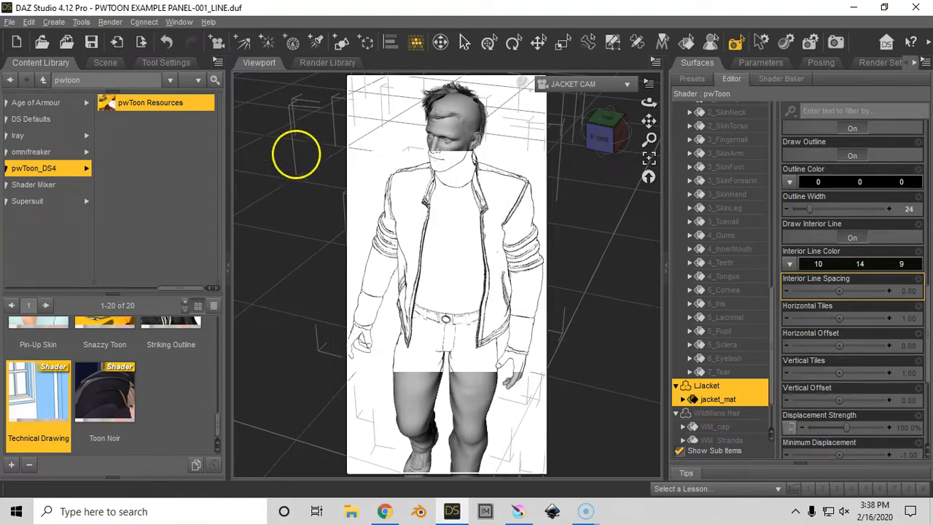
{"action": "left_click", "coordinate": [363, 130]}
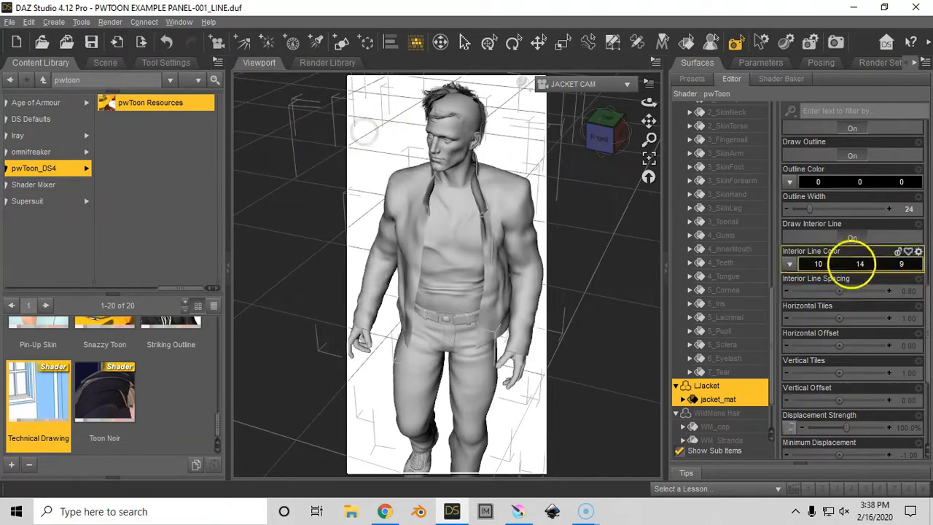
{"action": "scroll", "coordinate": [926, 312], "scroll_direction": "up", "scroll_amount": 1}
{"action": "scroll", "coordinate": [926, 312], "scroll_direction": "up", "scroll_amount": 2}
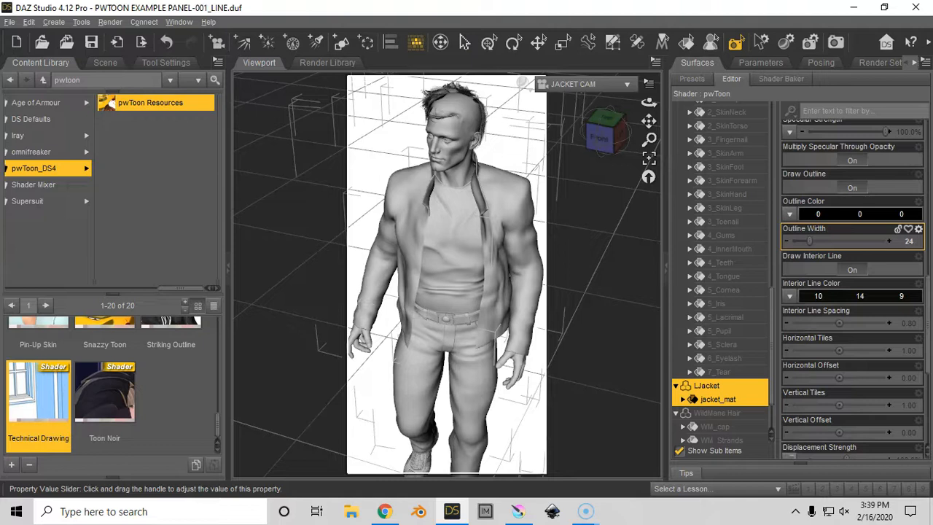
{"action": "left_click", "coordinate": [849, 151]}
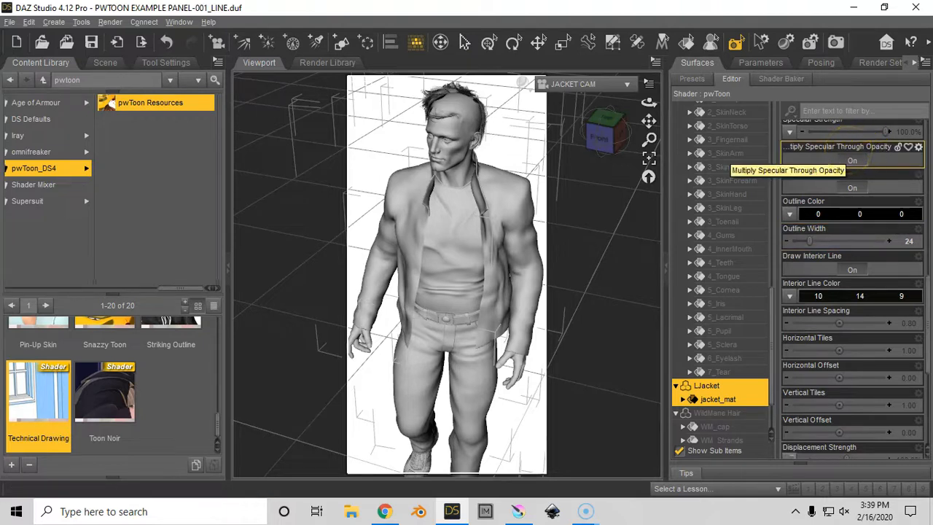
Render the scene at 1000 x 2000 pixels, inspect the line art from head to waist, and dismiss the render without saving
{"action": "left_click", "coordinate": [874, 64]}
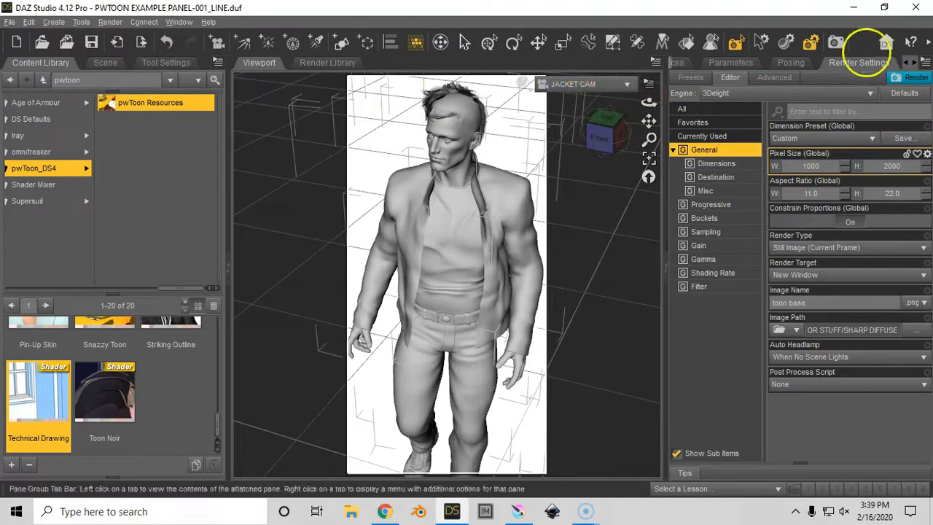
{"action": "left_click", "coordinate": [835, 41]}
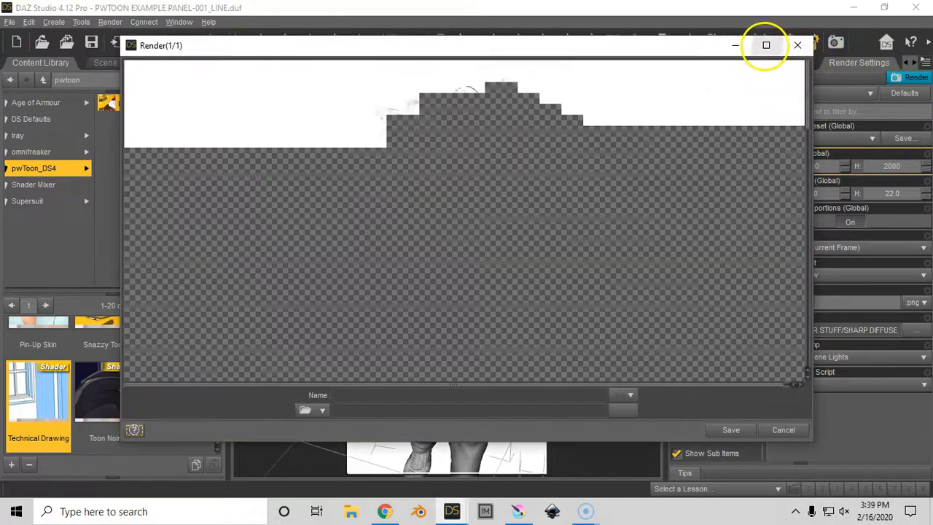
{"action": "left_click", "coordinate": [766, 45]}
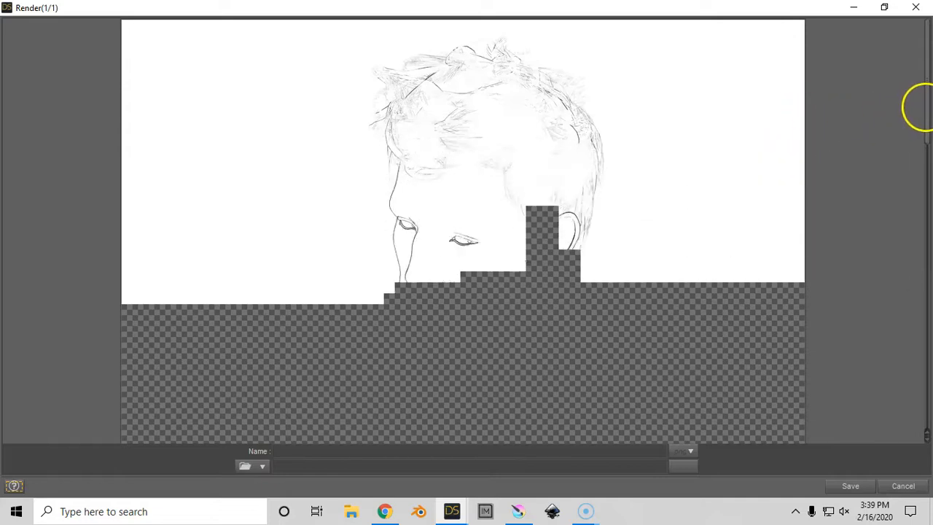
{"action": "scroll", "coordinate": [916, 134], "scroll_direction": "down", "scroll_amount": 2}
{"action": "scroll", "coordinate": [915, 134], "scroll_direction": "down", "scroll_amount": 8}
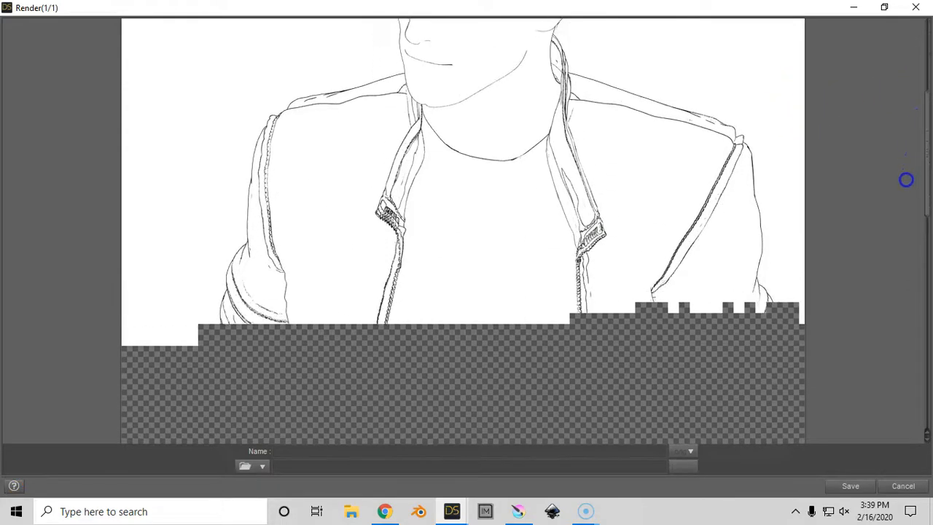
{"action": "scroll", "coordinate": [897, 237], "scroll_direction": "down", "scroll_amount": 6}
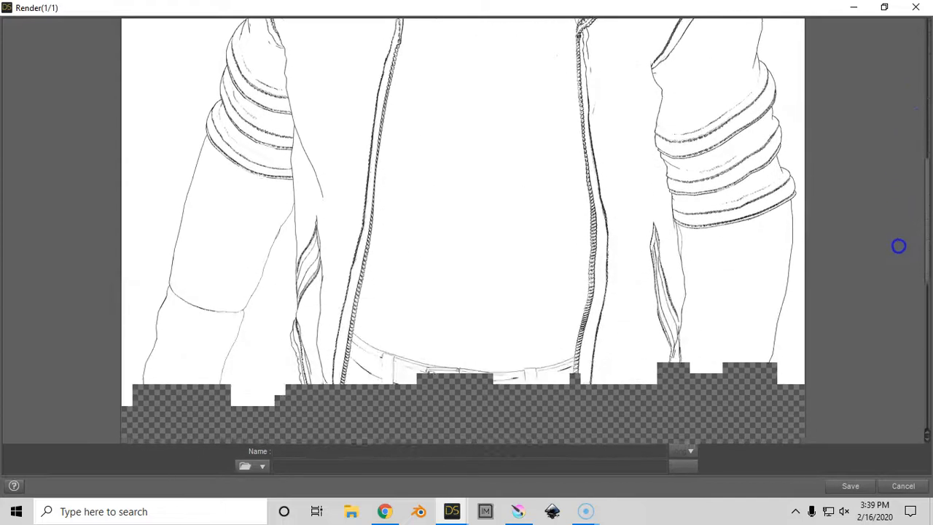
{"action": "scroll", "coordinate": [889, 315], "scroll_direction": "up", "scroll_amount": 12}
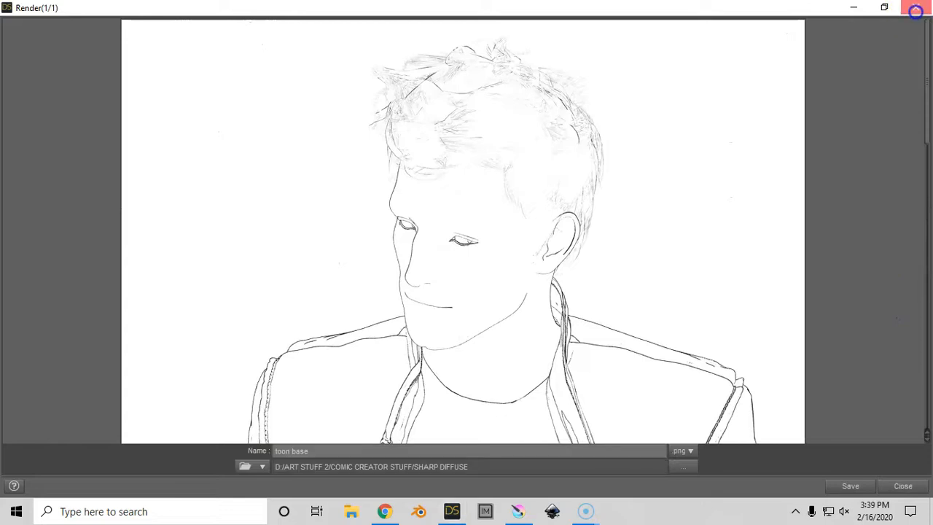
{"action": "left_click", "coordinate": [916, 7]}
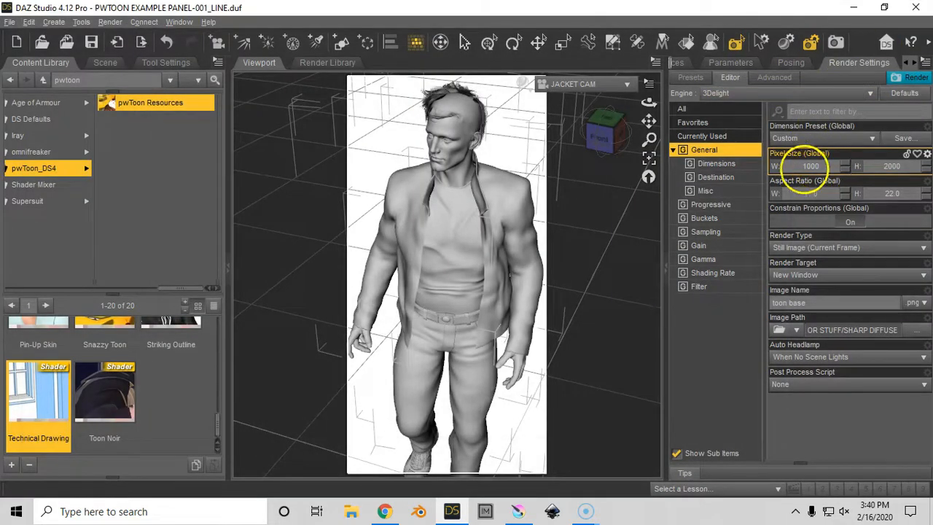
Show the scene's node list and collapse all surface groups of the clothing, figure and hair
{"action": "left_click", "coordinate": [732, 63]}
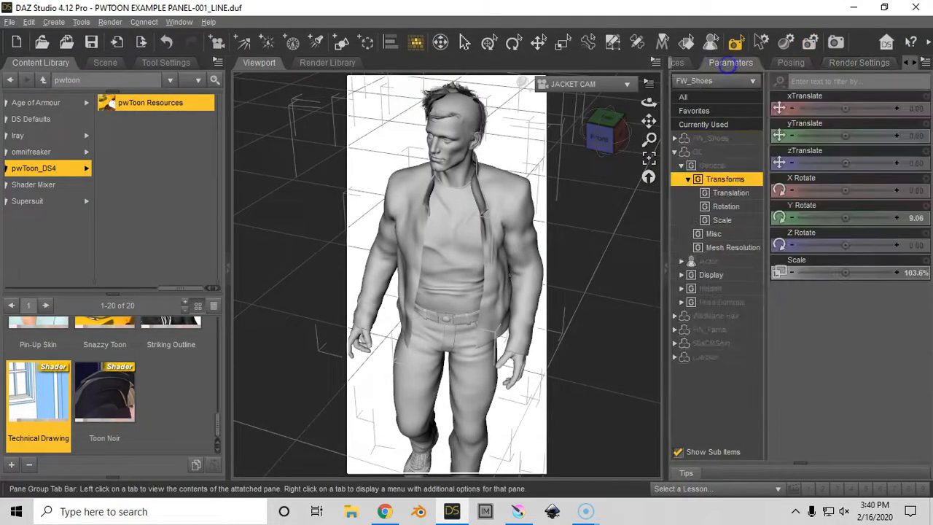
{"action": "left_click", "coordinate": [682, 63]}
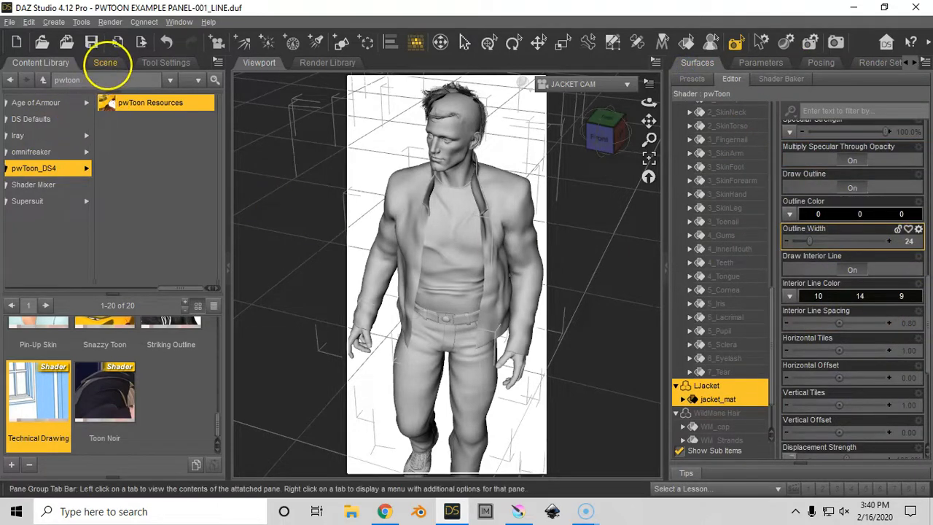
{"action": "left_click", "coordinate": [106, 63]}
{"action": "left_click_drag", "start_coordinate": [773, 296], "coordinate": [771, 96]}
{"action": "left_click", "coordinate": [675, 150]}
{"action": "left_click", "coordinate": [675, 163]}
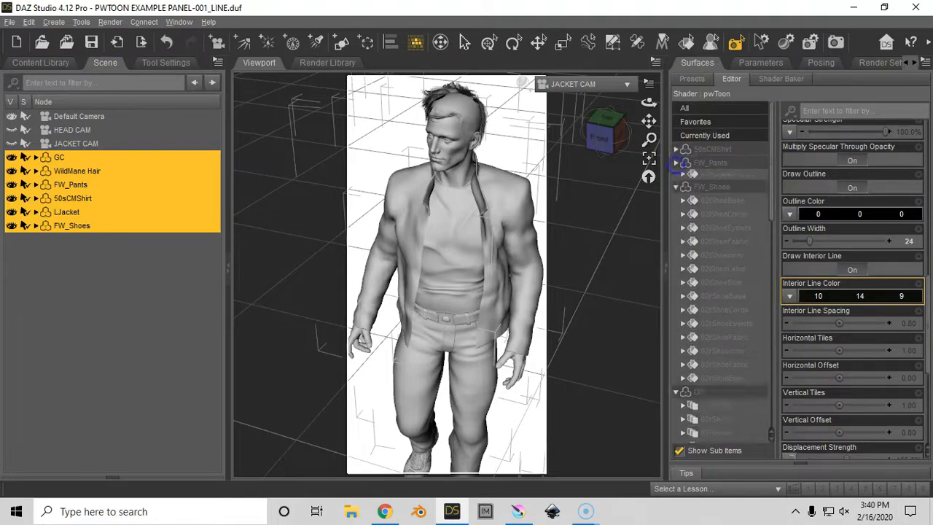
{"action": "left_click", "coordinate": [675, 177]}
{"action": "left_click", "coordinate": [676, 189]}
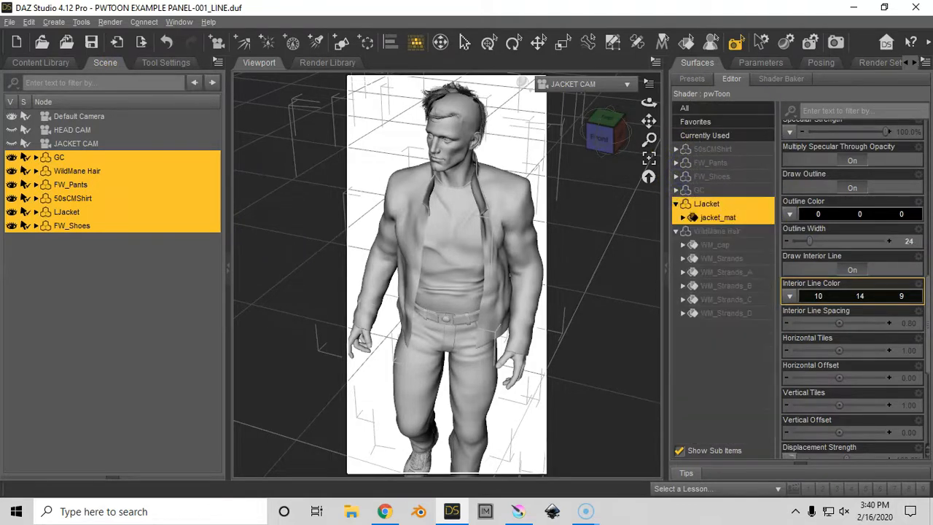
{"action": "left_click", "coordinate": [675, 203]}
{"action": "left_click", "coordinate": [676, 217]}
Select all surface groups from 50sCMShirt through WildMane Hair and set their Outline Width to 128
{"action": "left_click", "coordinate": [710, 149]}
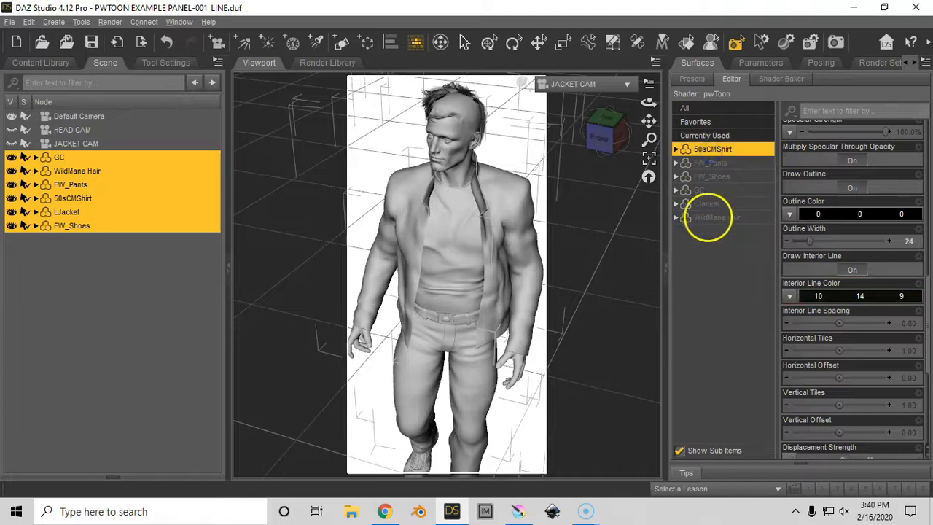
{"action": "left_click", "coordinate": [711, 217], "text": "shift"}
{"action": "left_click_drag", "start_coordinate": [810, 240], "coordinate": [925, 239]}
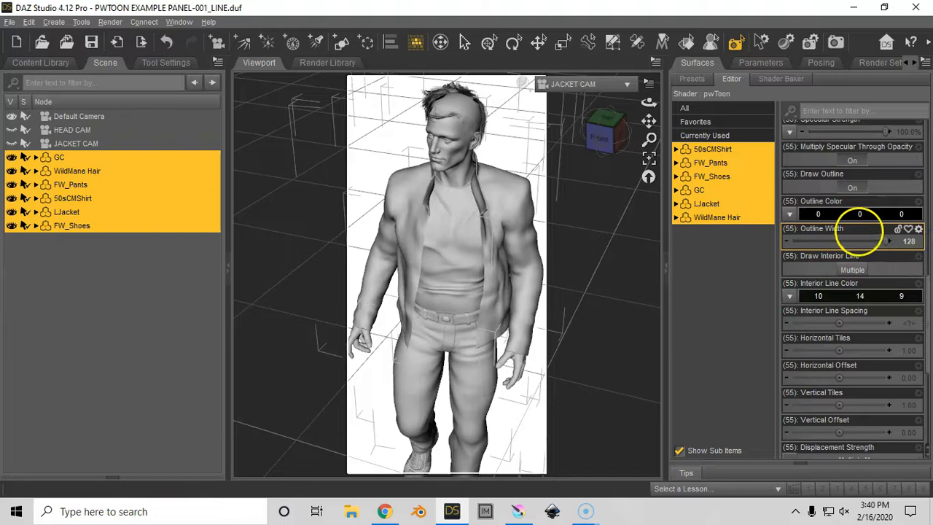
Render the scene with the thicker outlines, inspect the full-size result, and dismiss it without saving
{"action": "left_click", "coordinate": [834, 42]}
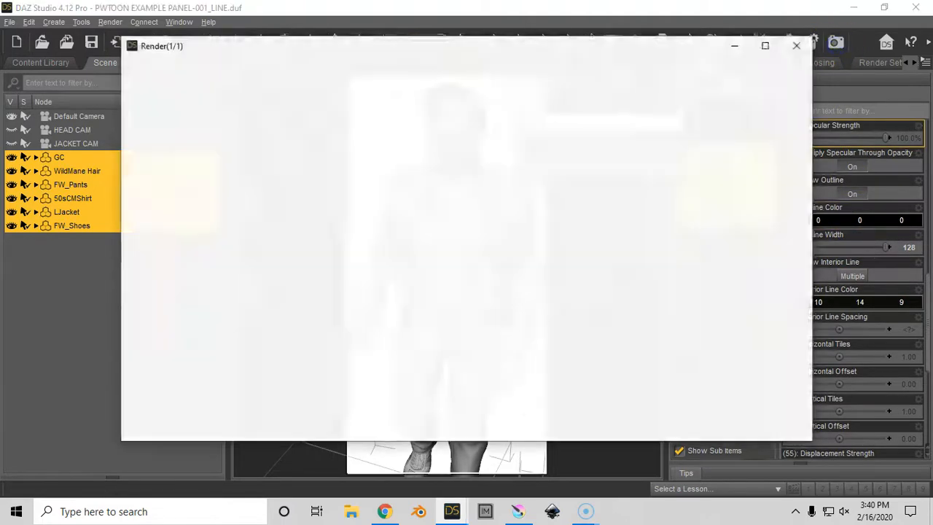
{"action": "left_click", "coordinate": [764, 45]}
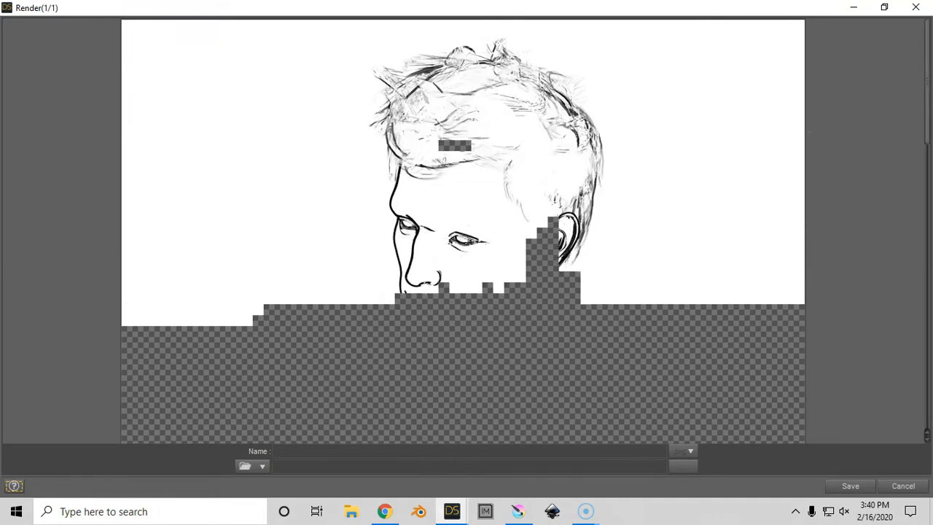
{"action": "left_click_drag", "start_coordinate": [924, 93], "coordinate": [901, 52]}
{"action": "left_click", "coordinate": [915, 7]}
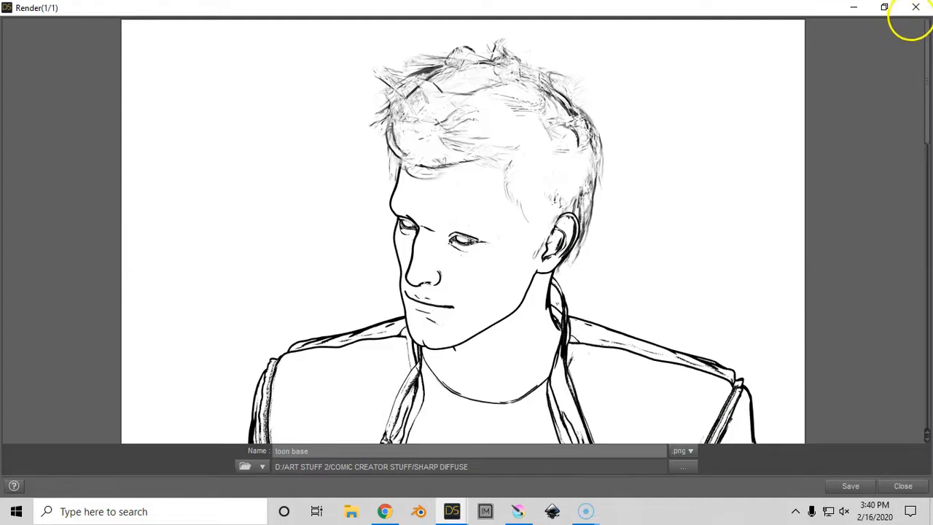
{"action": "left_click", "coordinate": [915, 7]}
Set the render size to 500 x 1000 pixels, render the figure to judge line thickness, and close the result
{"action": "left_click", "coordinate": [878, 63]}
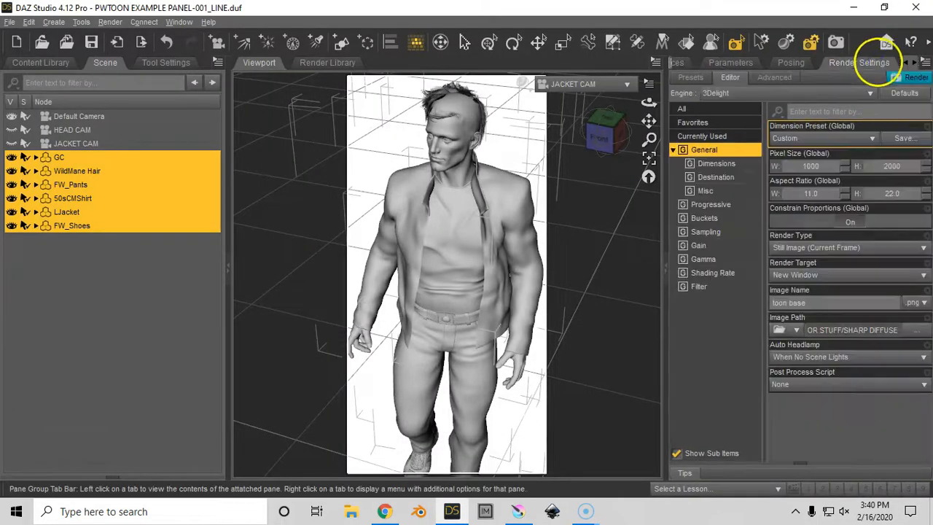
{"action": "left_click", "coordinate": [827, 166]}
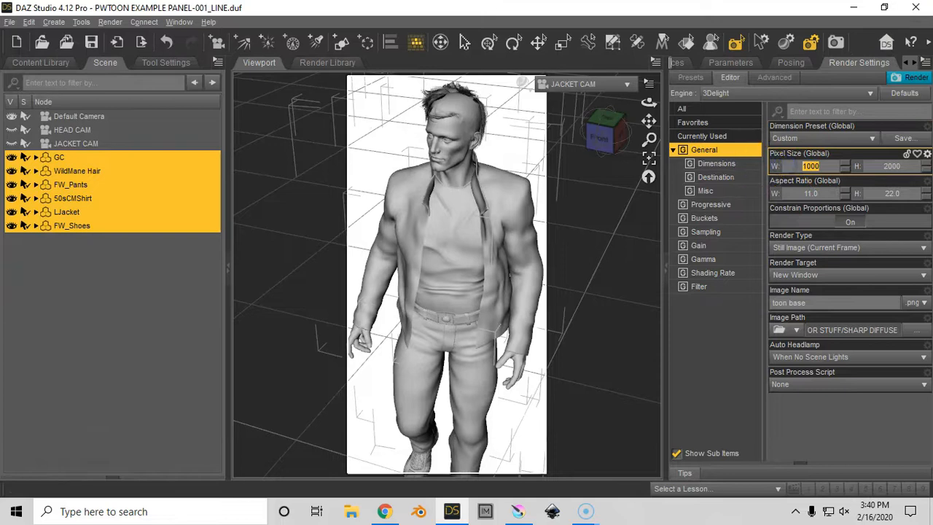
{"action": "type", "text": "500"}
{"action": "key", "text": "Return"}
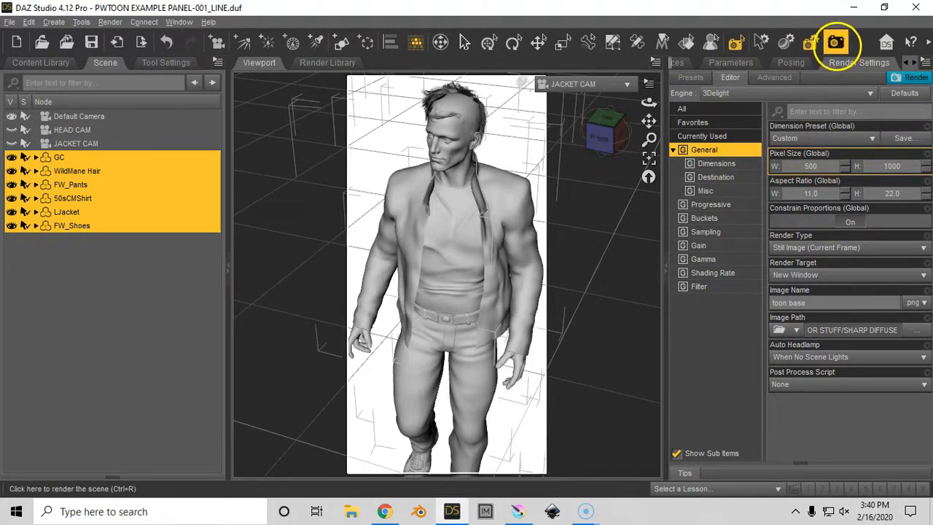
{"action": "left_click", "coordinate": [837, 42]}
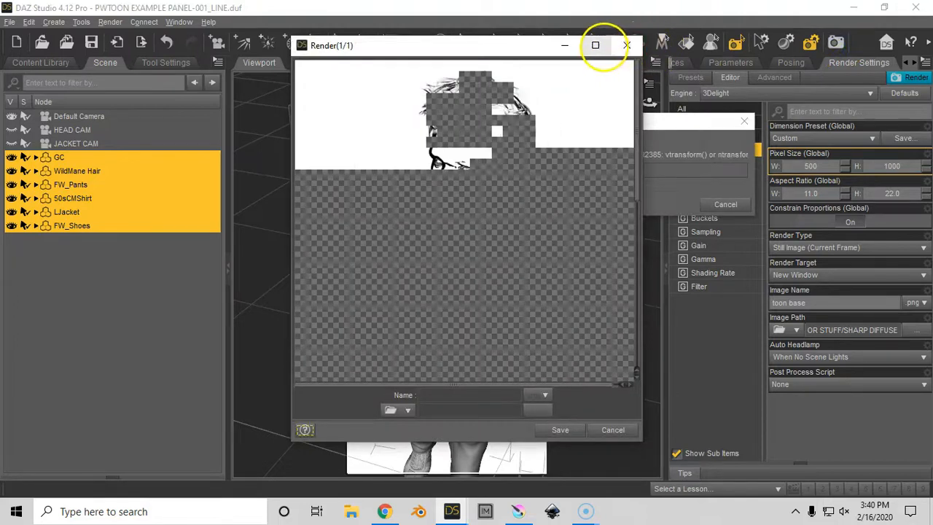
{"action": "left_click", "coordinate": [596, 45]}
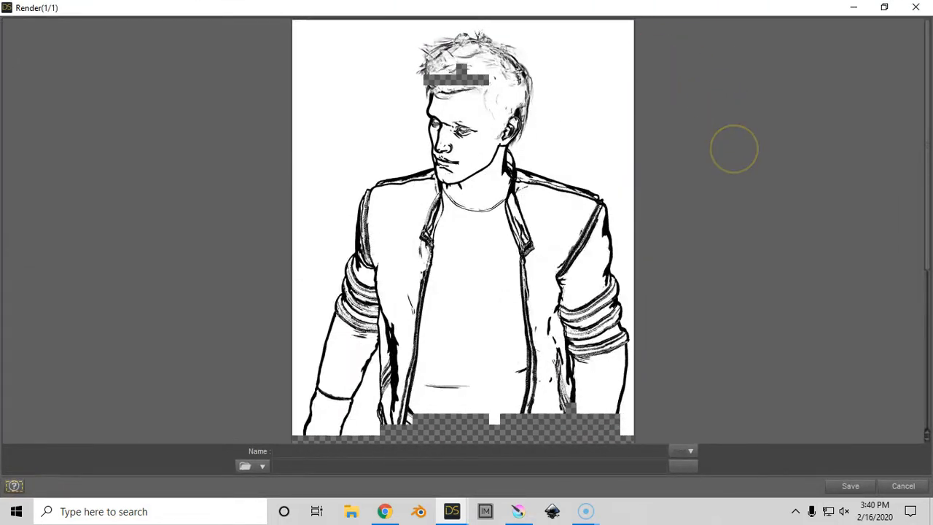
{"action": "left_click_drag", "start_coordinate": [925, 151], "coordinate": [882, 150]}
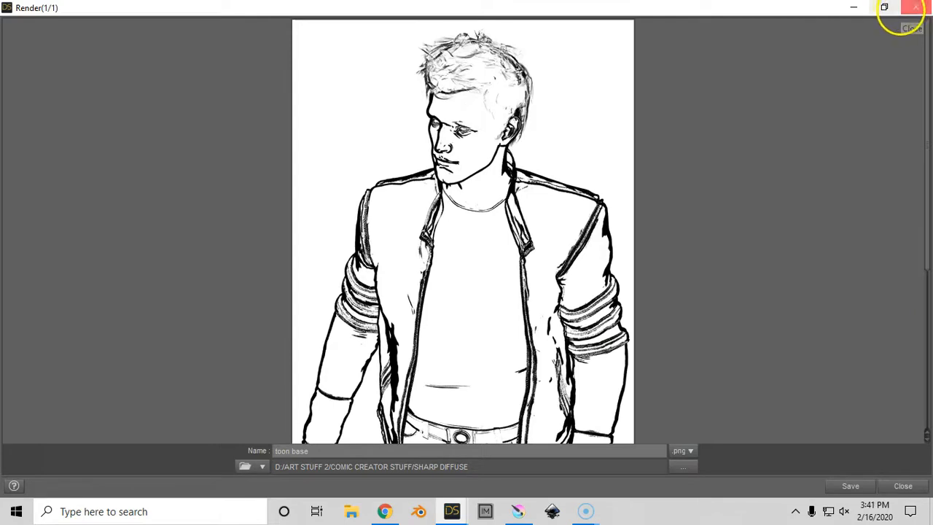
{"action": "left_click", "coordinate": [914, 7]}
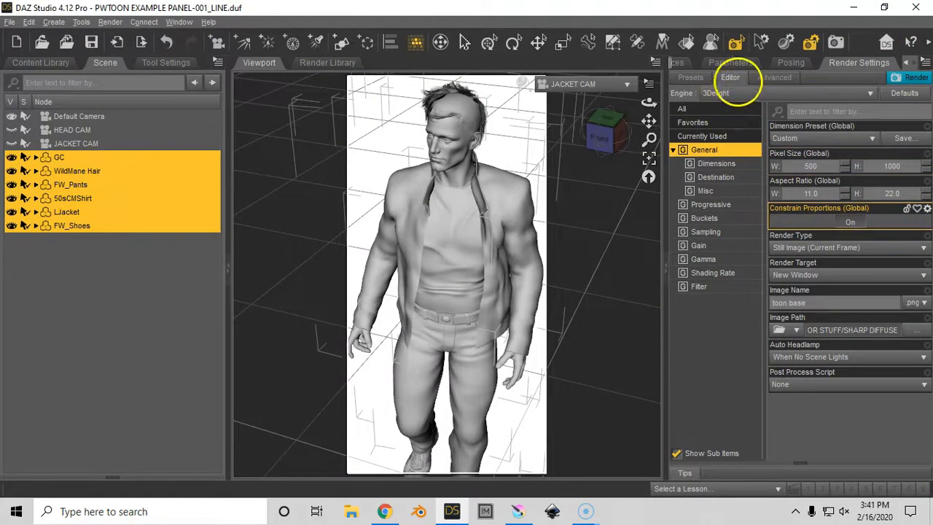
Set the render size to 250 x 500 pixels, render the figure to judge line thickness, and close the result
{"action": "left_click", "coordinate": [727, 62]}
{"action": "left_click", "coordinate": [677, 62]}
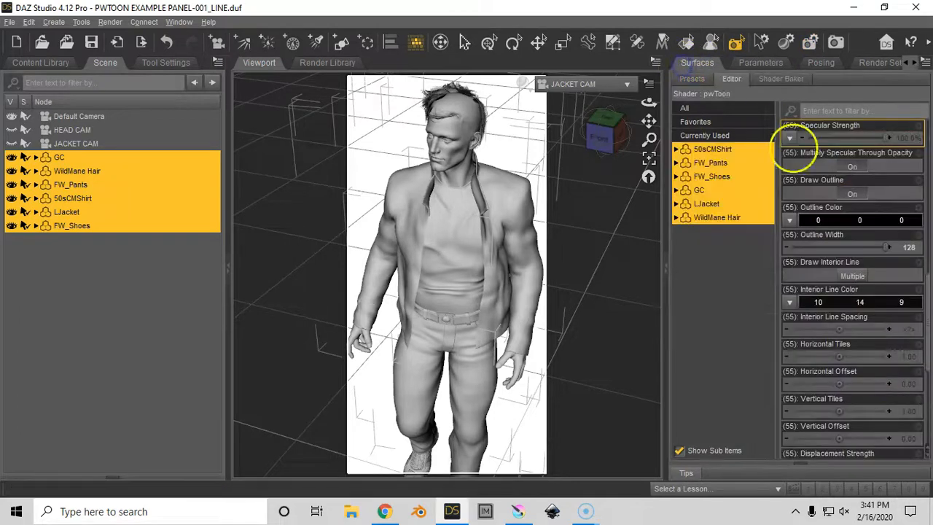
{"action": "left_click", "coordinate": [878, 63]}
{"action": "left_click", "coordinate": [777, 166]}
{"action": "key", "text": "Return"}
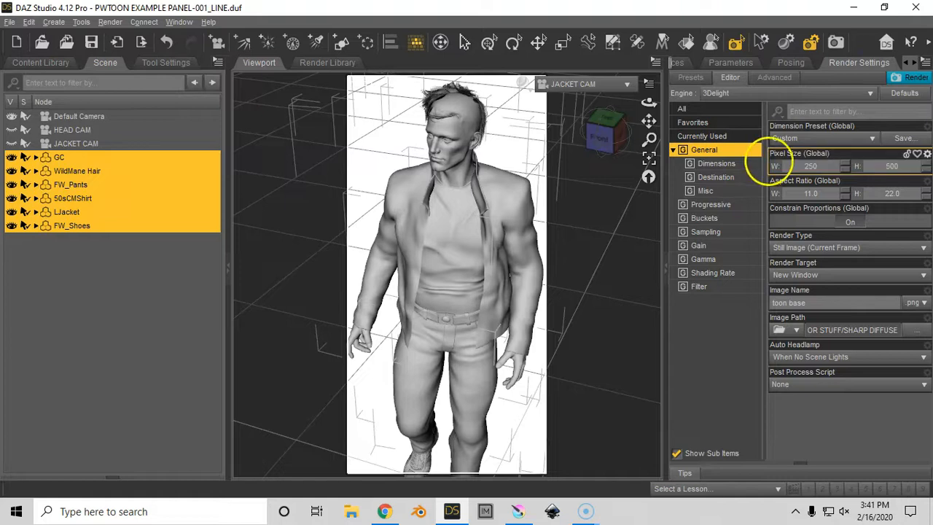
{"action": "left_click", "coordinate": [835, 41]}
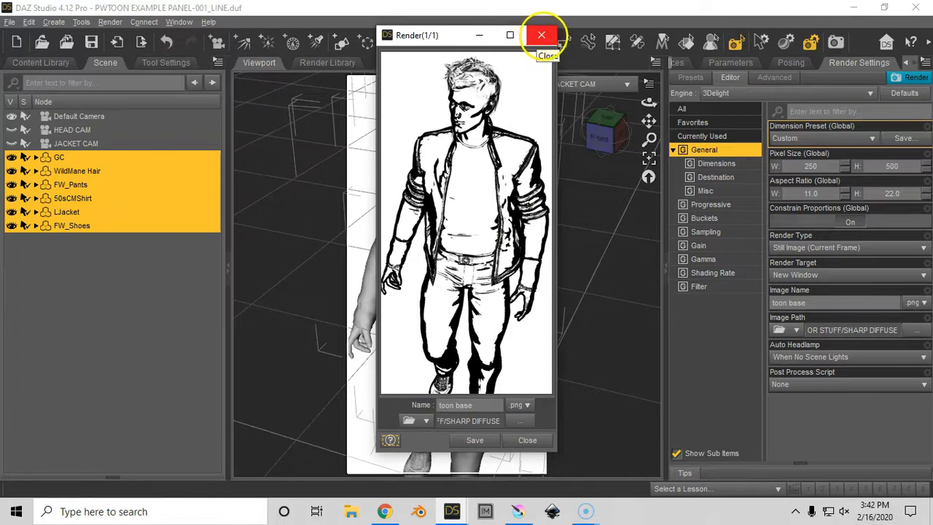
{"action": "left_click", "coordinate": [542, 35]}
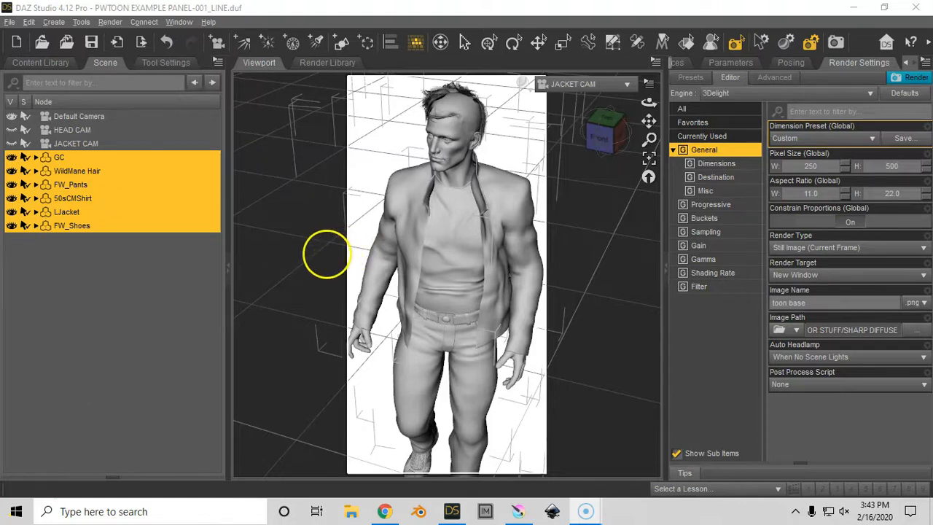
Set the render width back to 1000 pixels and return to the surface settings
{"action": "left_click", "coordinate": [783, 167]}
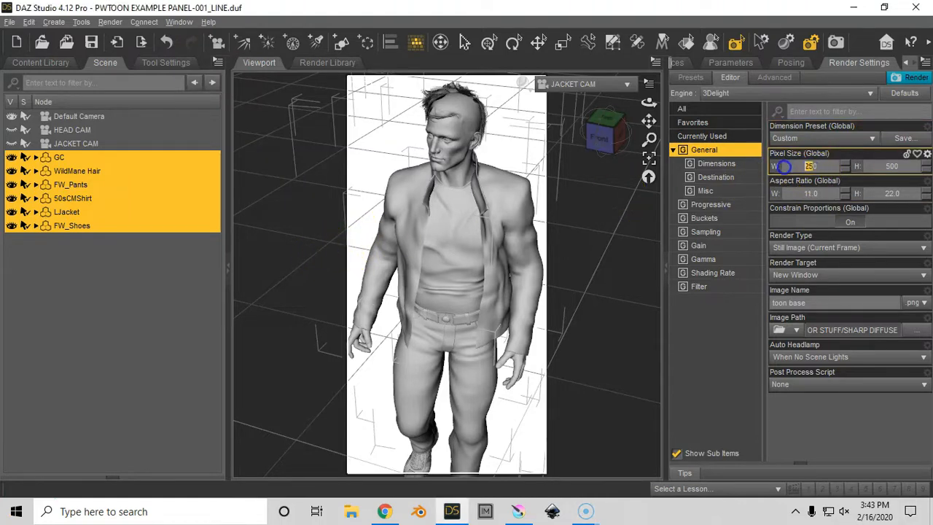
{"action": "type", "text": "1000"}
{"action": "left_click", "coordinate": [685, 63]}
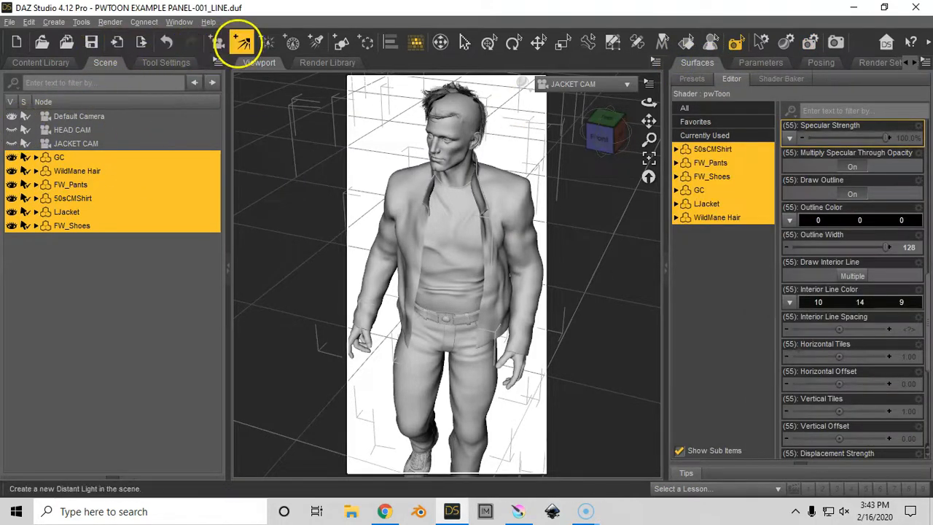
Create a distant light named DistantLight and, viewed through the Default Camera, move it beside the figure at about waist height
{"action": "left_click", "coordinate": [243, 42]}
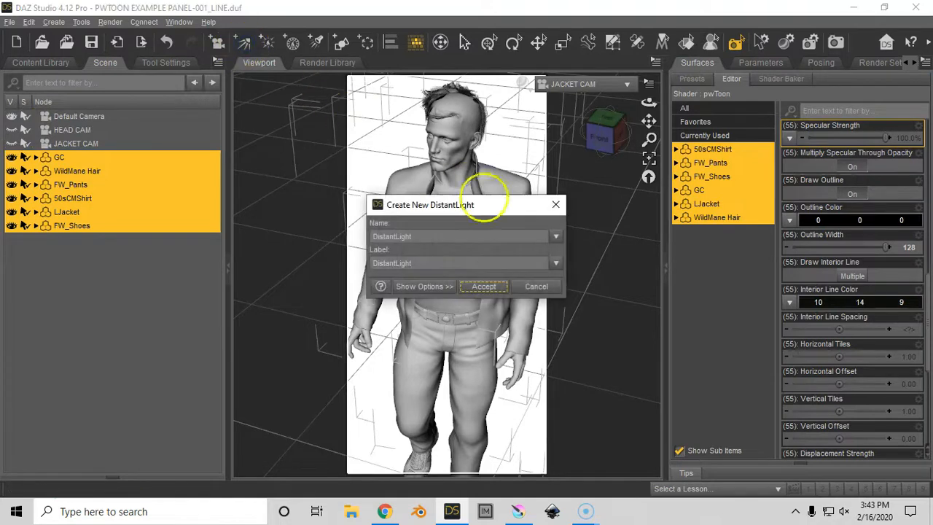
{"action": "left_click", "coordinate": [487, 285]}
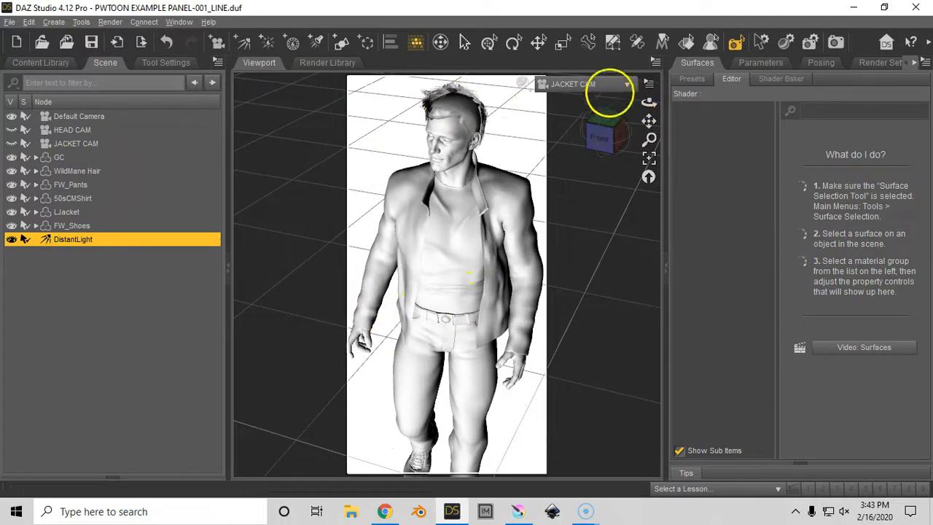
{"action": "left_click", "coordinate": [609, 87]}
{"action": "left_click", "coordinate": [610, 202]}
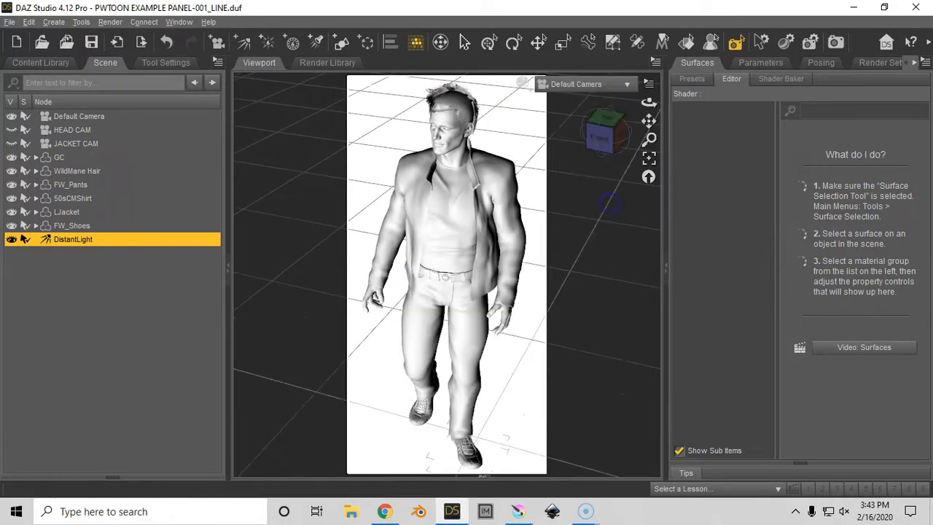
{"action": "left_click", "coordinate": [488, 42]}
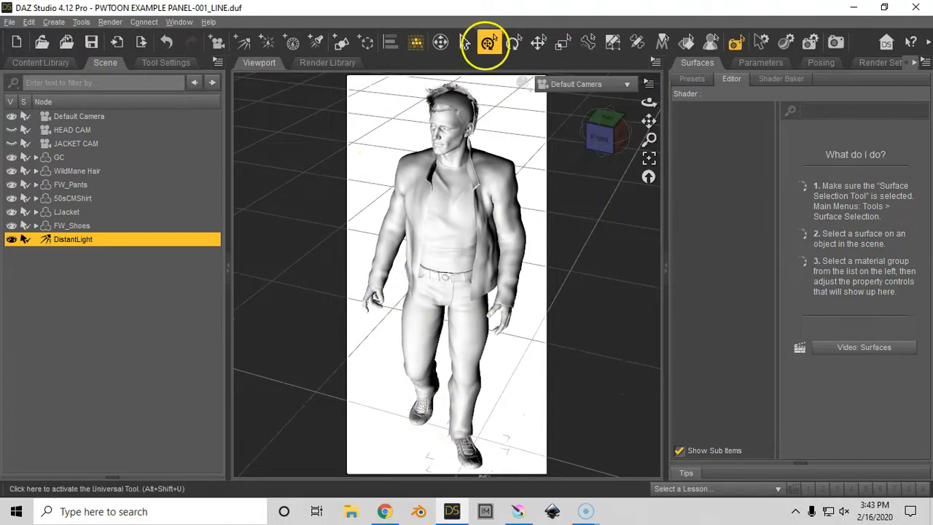
{"action": "left_click", "coordinate": [488, 44]}
{"action": "left_click_drag", "start_coordinate": [506, 425], "coordinate": [306, 240]}
Select the GC figure with its hair and clothing, target all their surfaces, and turn on Use Zip Shading
{"action": "left_click", "coordinate": [104, 156]}
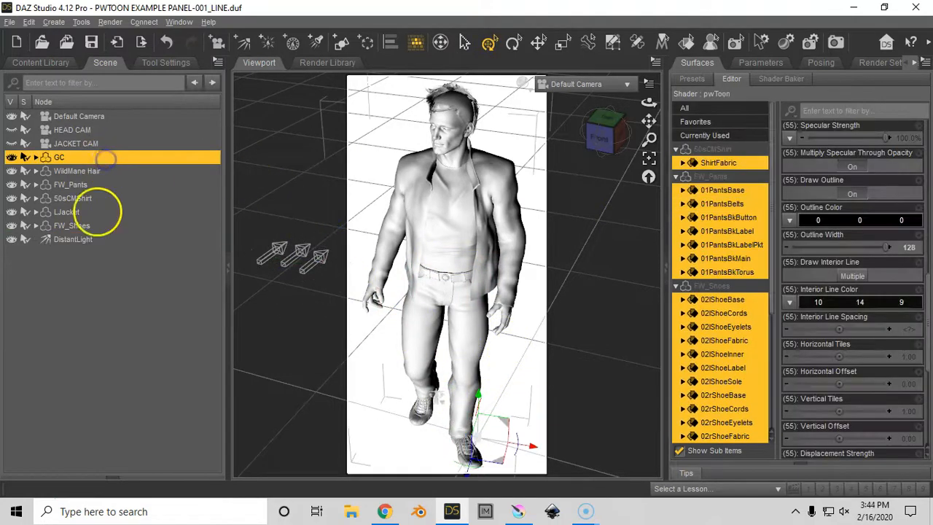
{"action": "left_click", "coordinate": [95, 227], "text": "shift"}
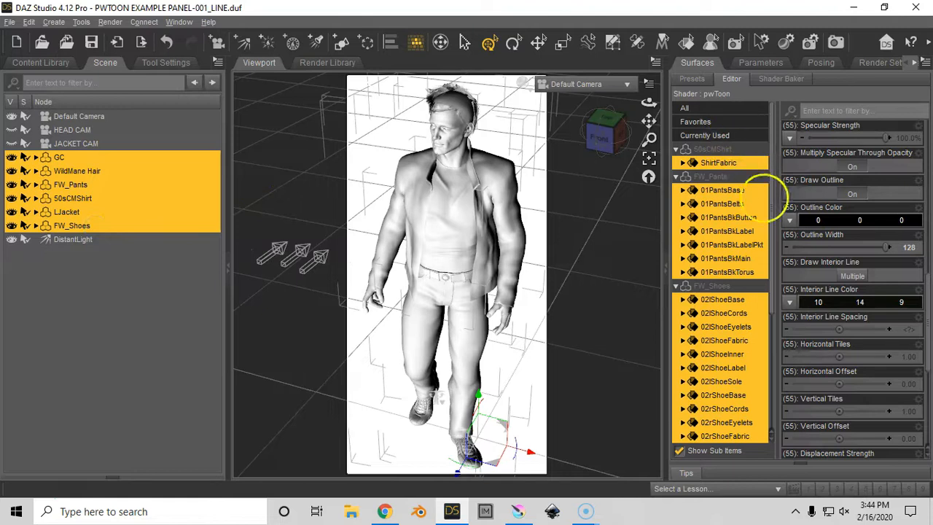
{"action": "scroll", "coordinate": [729, 248], "scroll_direction": "down", "scroll_amount": 5}
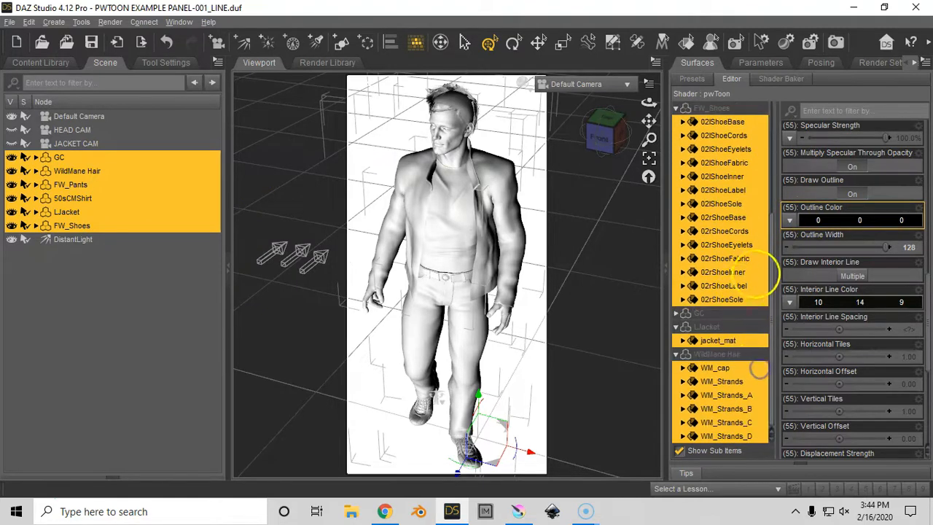
{"action": "scroll", "coordinate": [751, 276], "scroll_direction": "up", "scroll_amount": 6}
{"action": "left_click", "coordinate": [704, 110]}
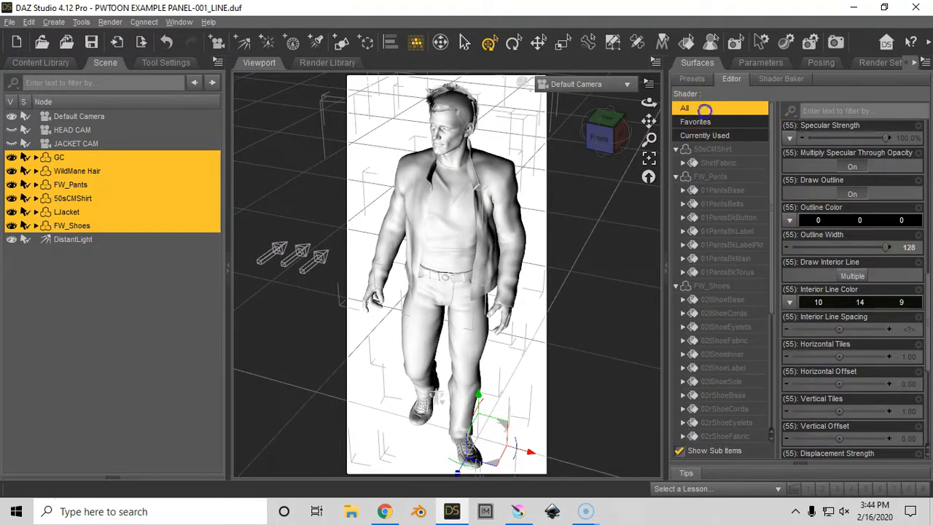
{"action": "scroll", "coordinate": [926, 284], "scroll_direction": "up", "scroll_amount": 5}
{"action": "left_click", "coordinate": [852, 203]}
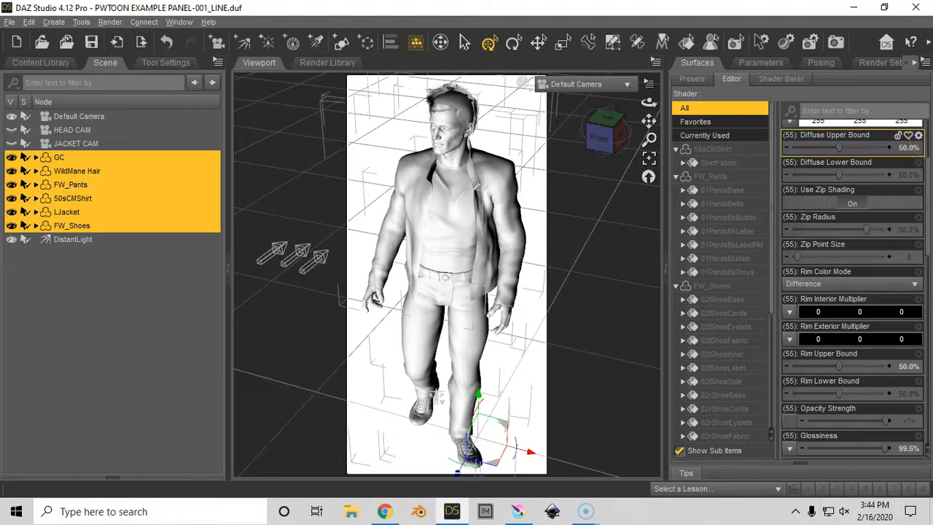
Check the zip shading settings and set the Shading Color of all selected surfaces to black (0, 0, 0)
{"action": "left_click", "coordinate": [864, 222]}
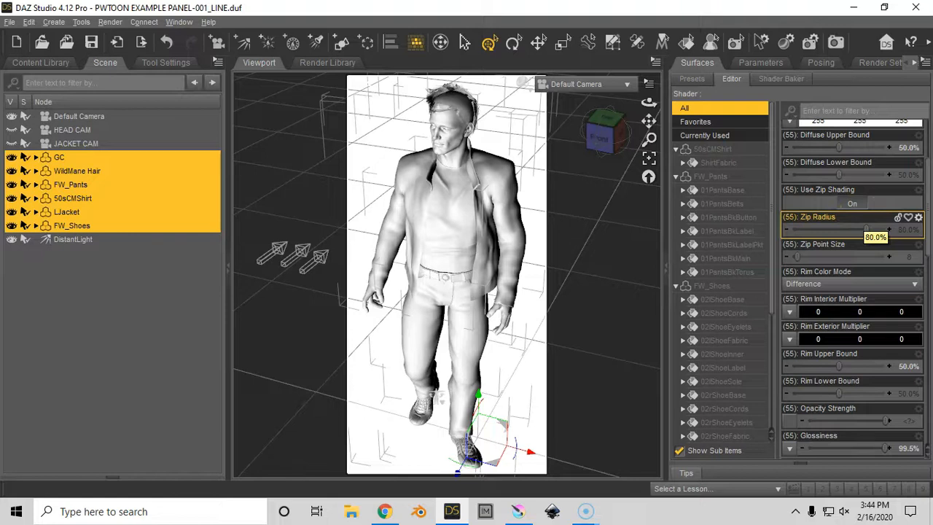
{"action": "left_click", "coordinate": [854, 255]}
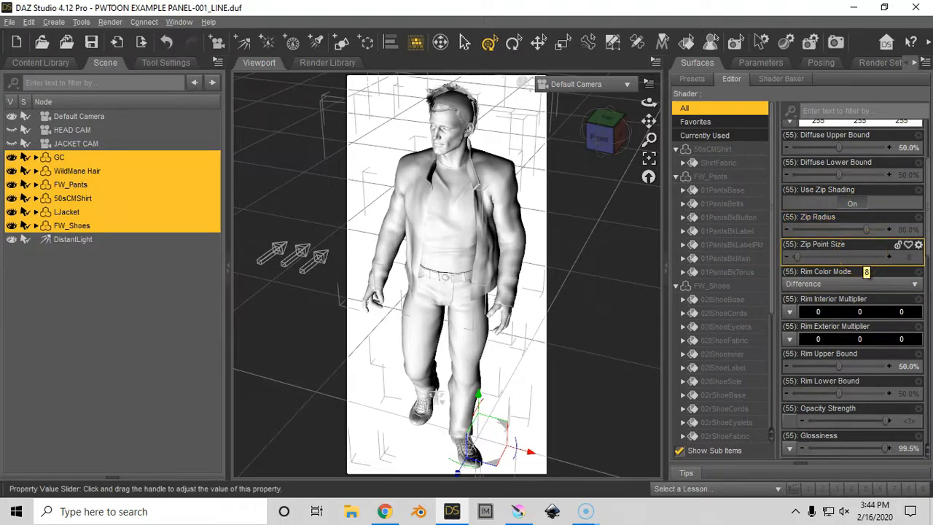
{"action": "left_click", "coordinate": [909, 270]}
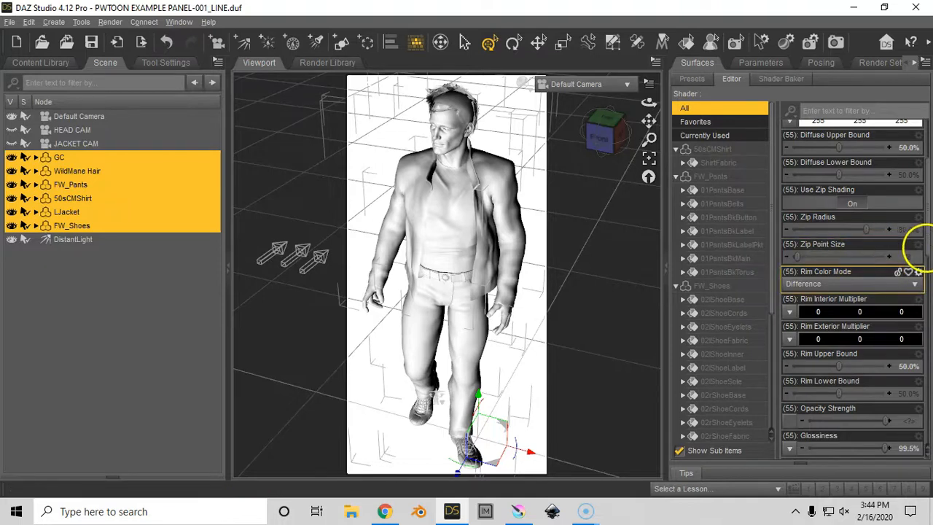
{"action": "scroll", "coordinate": [926, 246], "scroll_direction": "up", "scroll_amount": 1}
{"action": "scroll", "coordinate": [927, 244], "scroll_direction": "up", "scroll_amount": 3}
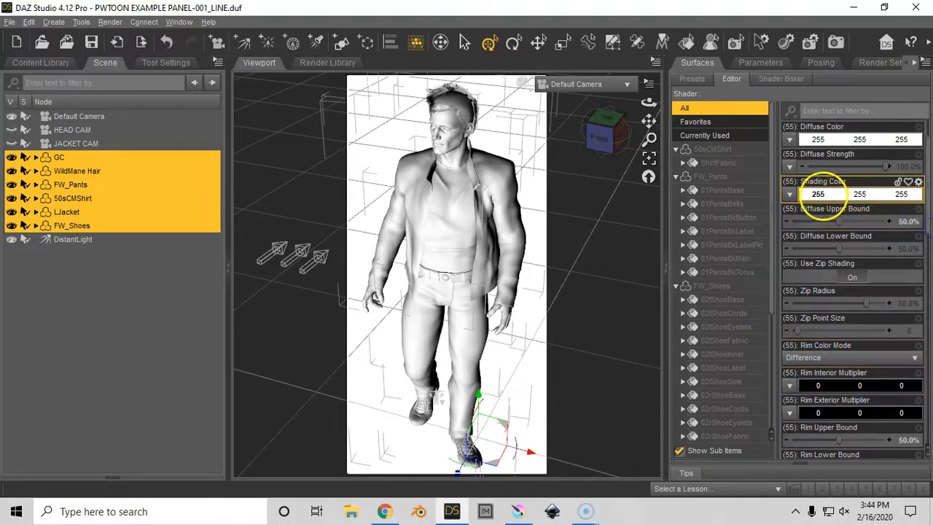
{"action": "left_click", "coordinate": [845, 215]}
{"action": "left_click", "coordinate": [831, 194]}
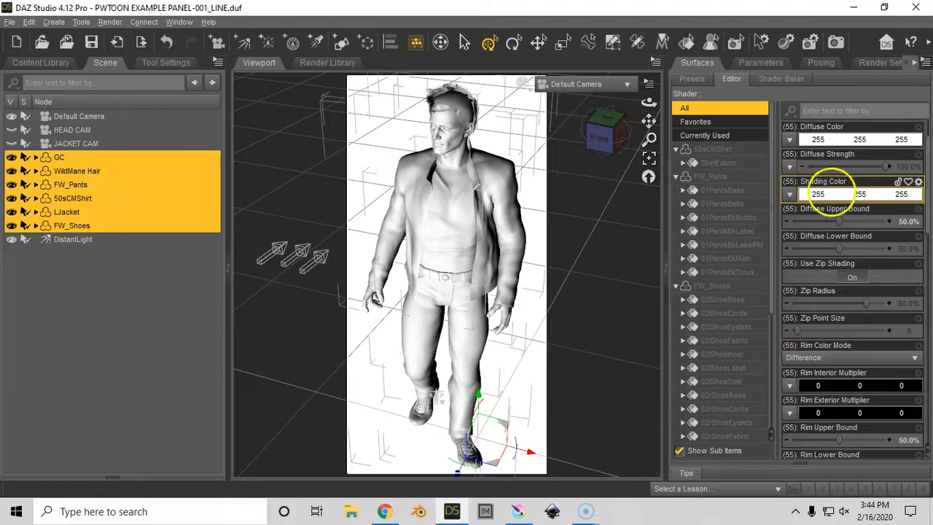
{"action": "left_click", "coordinate": [309, 250]}
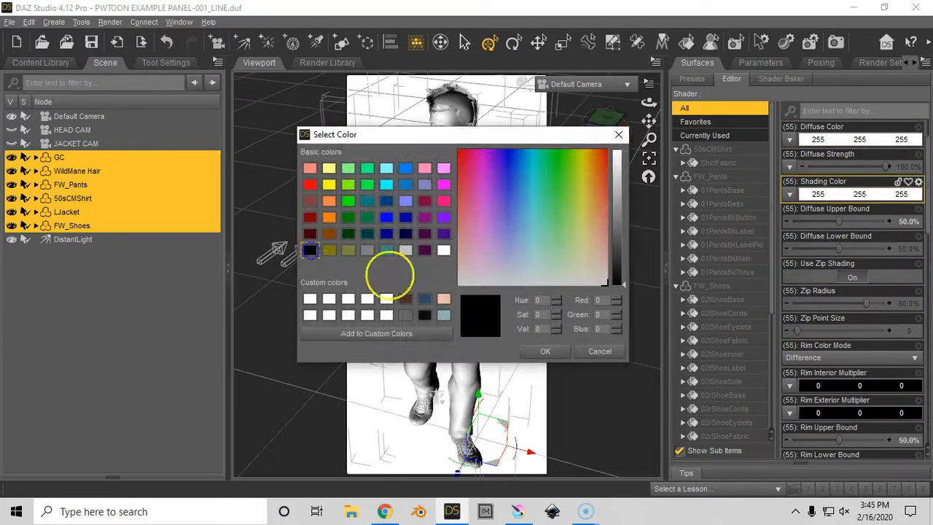
{"action": "left_click", "coordinate": [545, 350]}
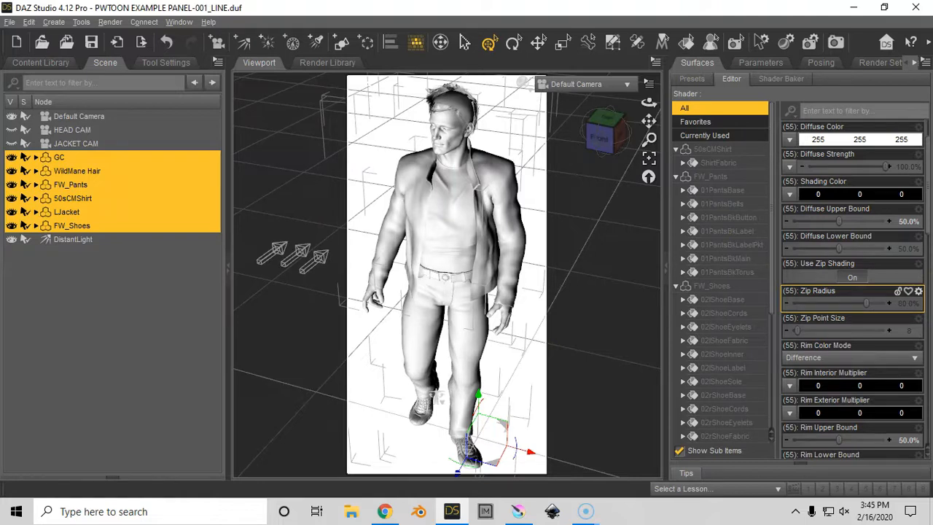
Rotate the DistantLight so it shines across the figure from the side, and spot-render the whole figure
{"action": "left_click", "coordinate": [298, 253]}
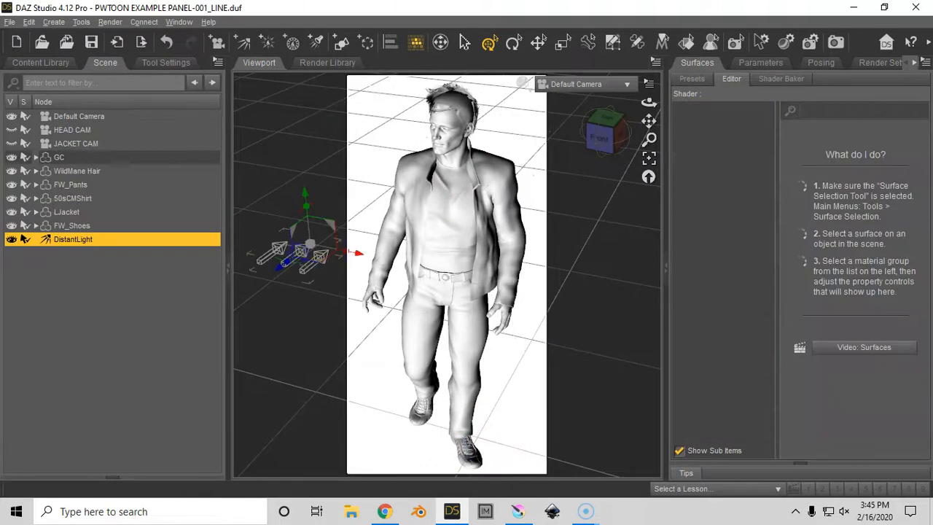
{"action": "mouse_move", "coordinate": [294, 264]}
{"action": "left_mouse_down"}
{"action": "mouse_move", "coordinate": [267, 255]}
{"action": "mouse_move", "coordinate": [284, 251]}
{"action": "left_mouse_up"}
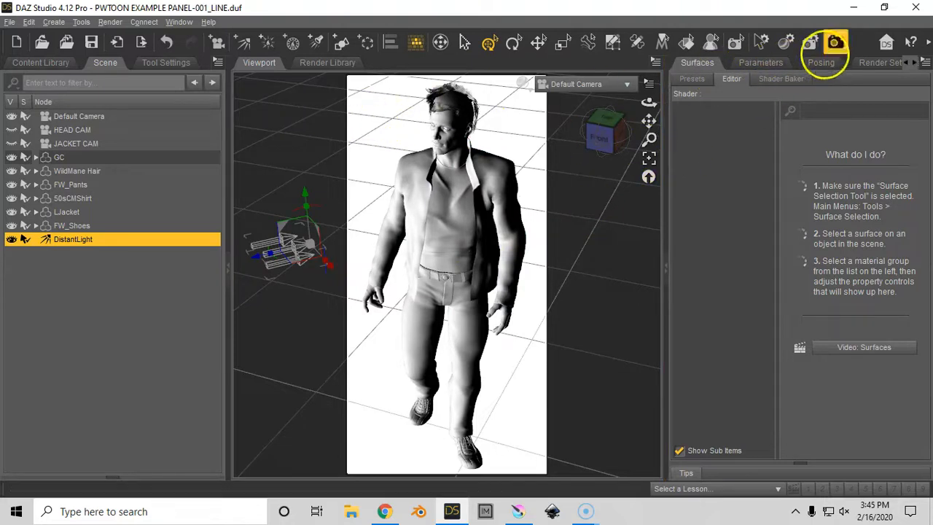
{"action": "left_click", "coordinate": [734, 42]}
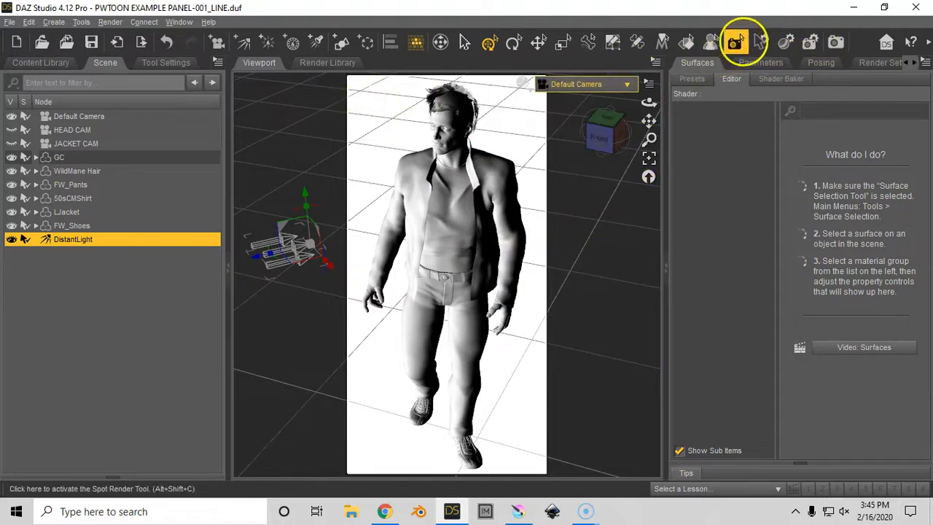
{"action": "left_click_drag", "start_coordinate": [350, 83], "coordinate": [545, 473]}
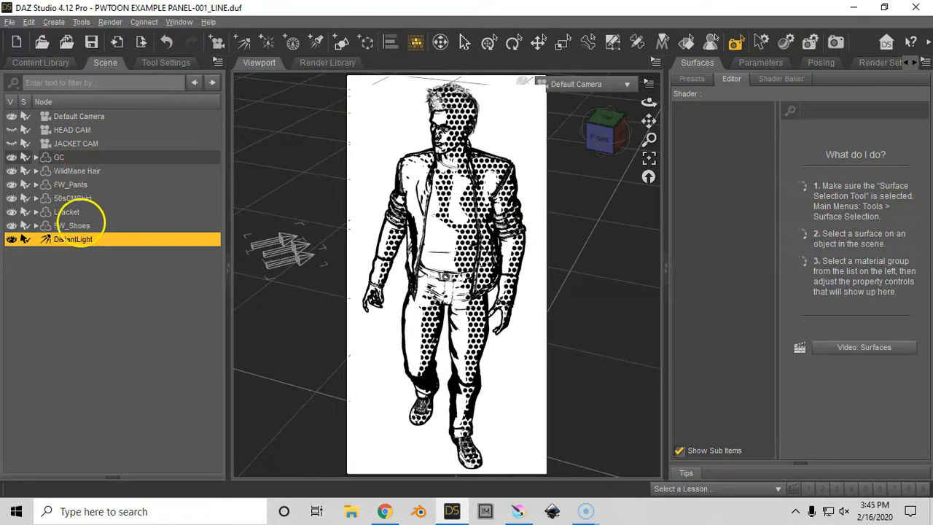
Reselect all surfaces of the figure, hair and clothing, clear the spot render, and set Zip Radius to 25%
{"action": "left_click", "coordinate": [80, 225], "text": "ctrl"}
{"action": "left_click_drag", "start_coordinate": [80, 156], "coordinate": [75, 225]}
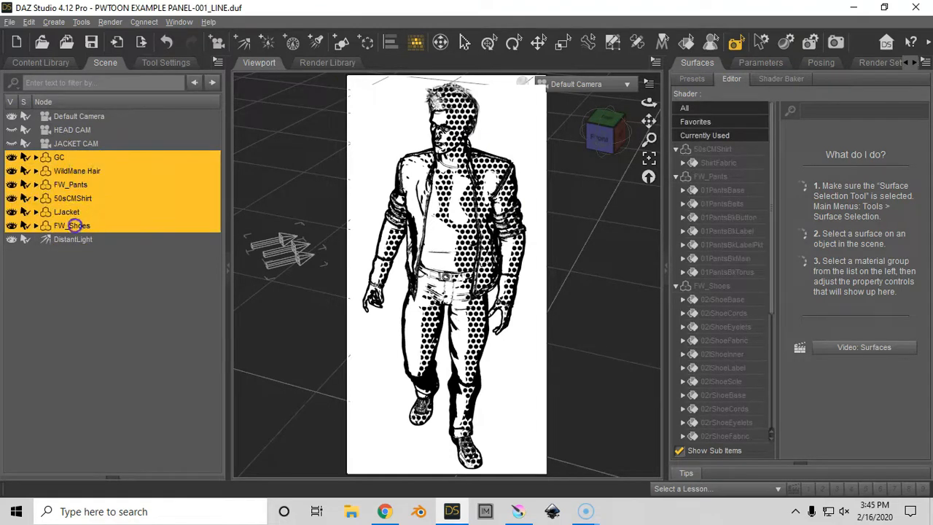
{"action": "left_click", "coordinate": [694, 108]}
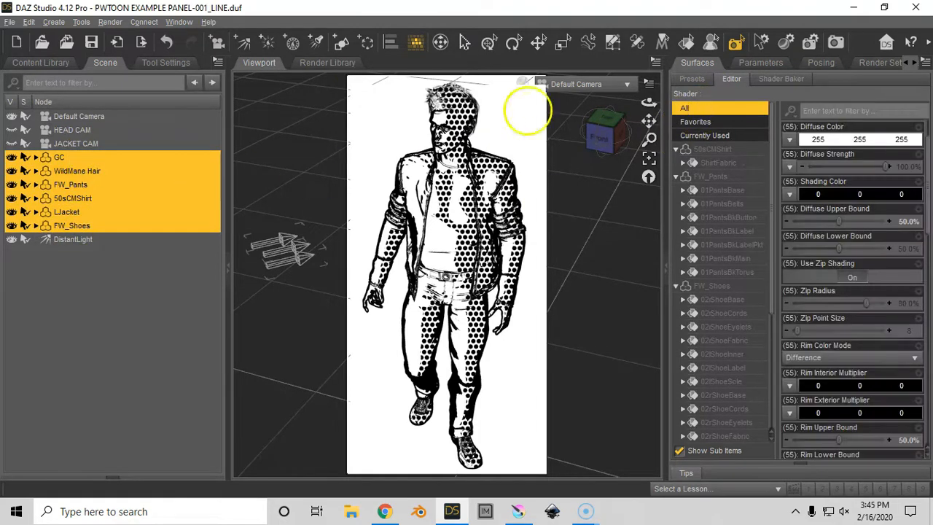
{"action": "left_click", "coordinate": [319, 100]}
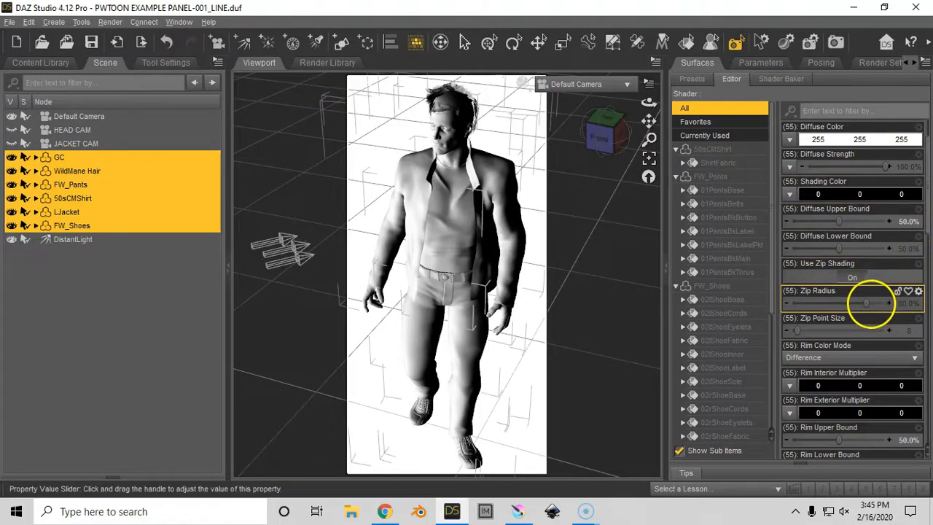
{"action": "left_click", "coordinate": [903, 305]}
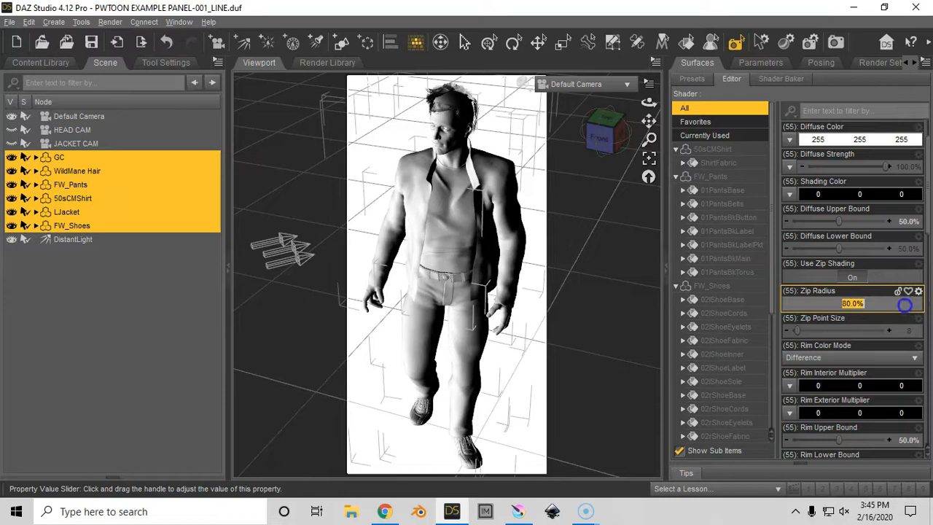
{"action": "type", "text": "25"}
{"action": "key", "text": "Return"}
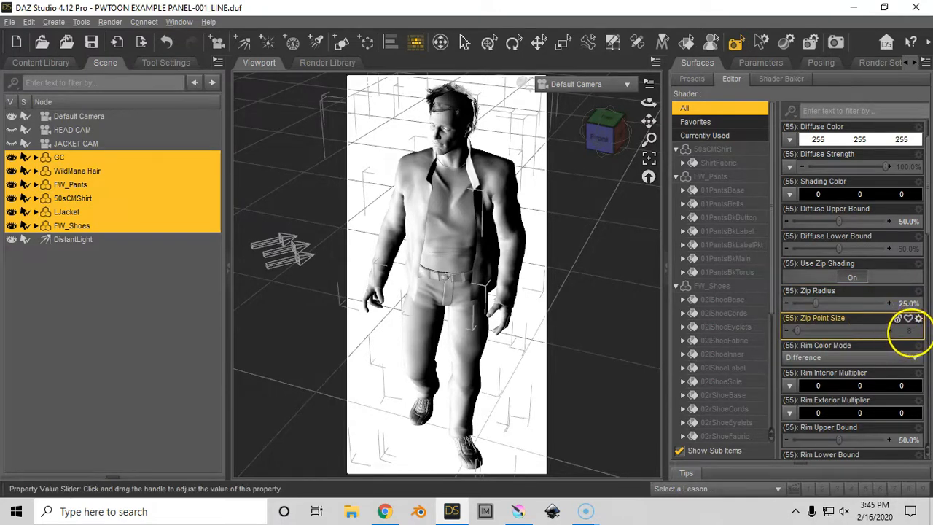
Set Zip Point Size to 4 and spot-render the whole figure again
{"action": "left_click", "coordinate": [906, 331]}
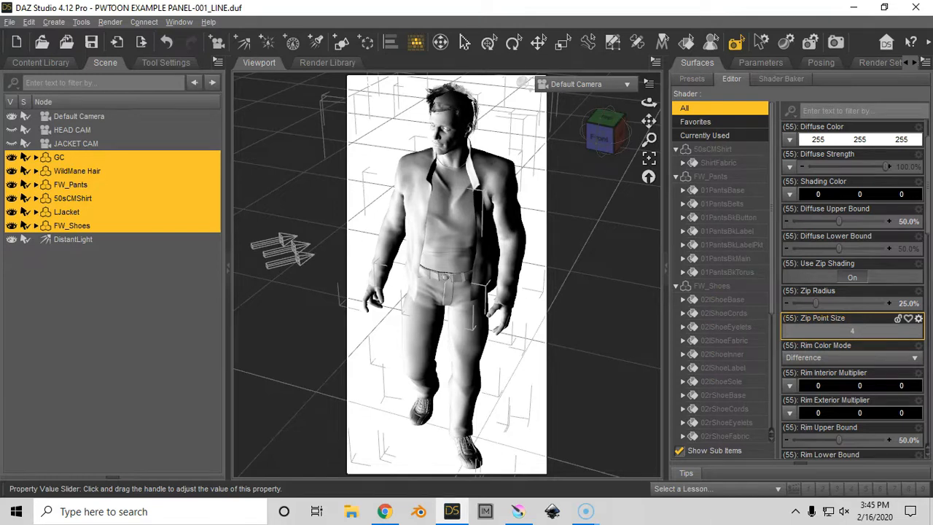
{"action": "type", "text": "4"}
{"action": "key", "text": "Return"}
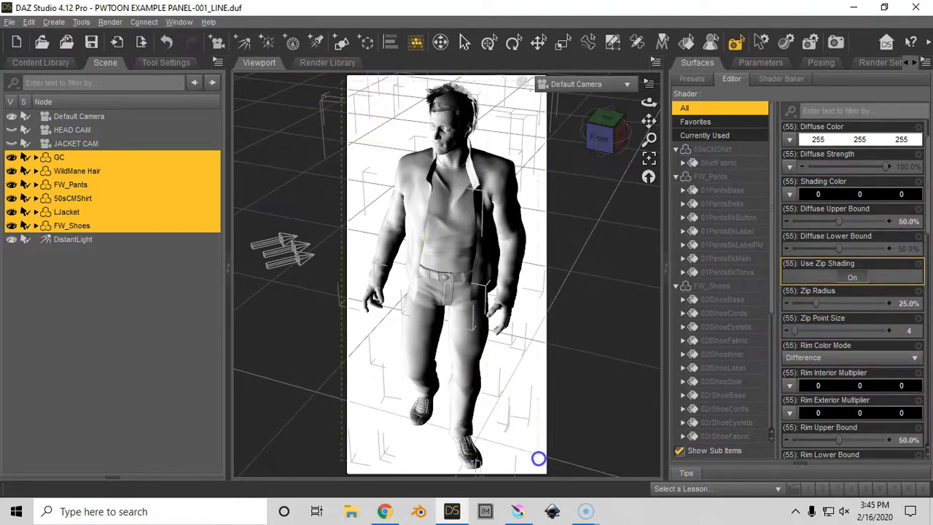
{"action": "key", "text": "ctrl+r"}
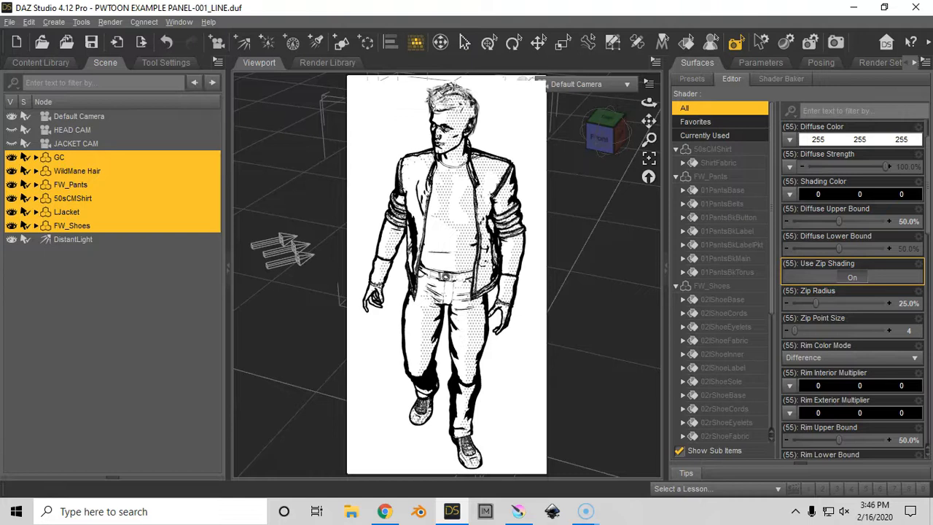
Look through the pwToon shader presets in the content library, including the black-and-white Comic Book ones
{"action": "left_click", "coordinate": [42, 62]}
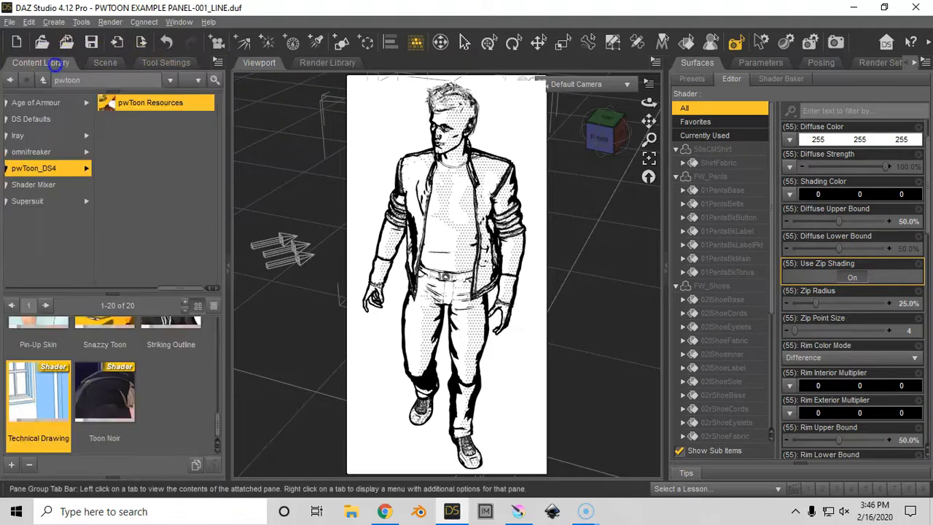
{"action": "left_click_drag", "start_coordinate": [218, 426], "coordinate": [209, 338]}
{"action": "scroll", "coordinate": [204, 346], "scroll_direction": "down", "scroll_amount": 1}
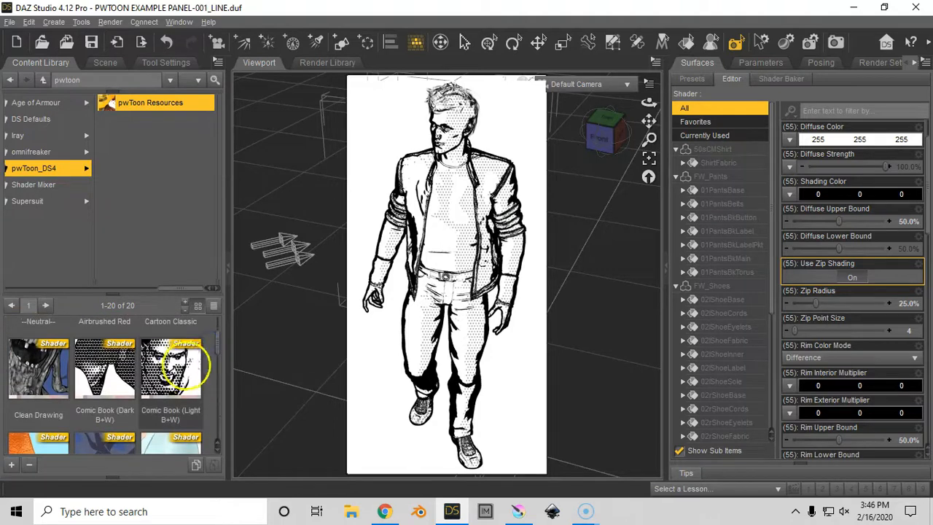
{"action": "left_click_drag", "start_coordinate": [218, 344], "coordinate": [219, 435]}
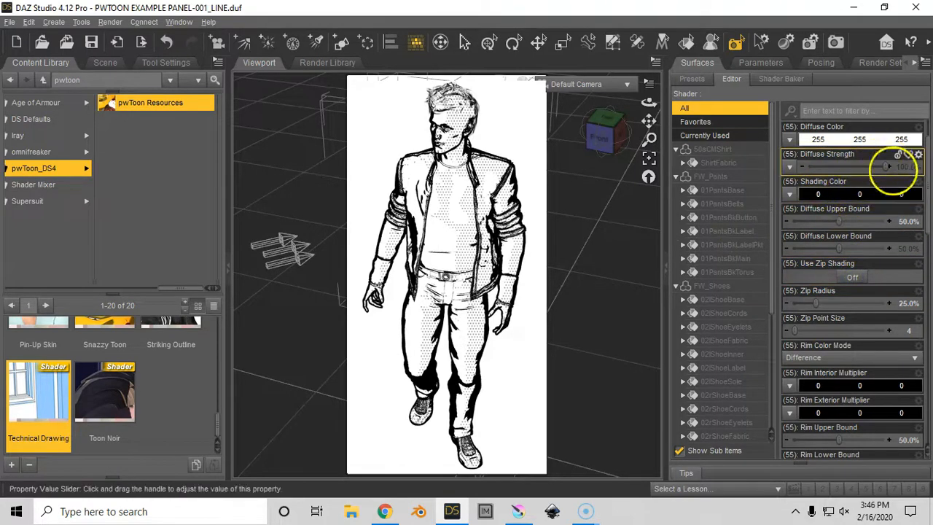
Turn off Use Zip Shading, set the Shading Color to white (255, 255, 255), and clear the spot render
{"action": "left_click", "coordinate": [843, 194]}
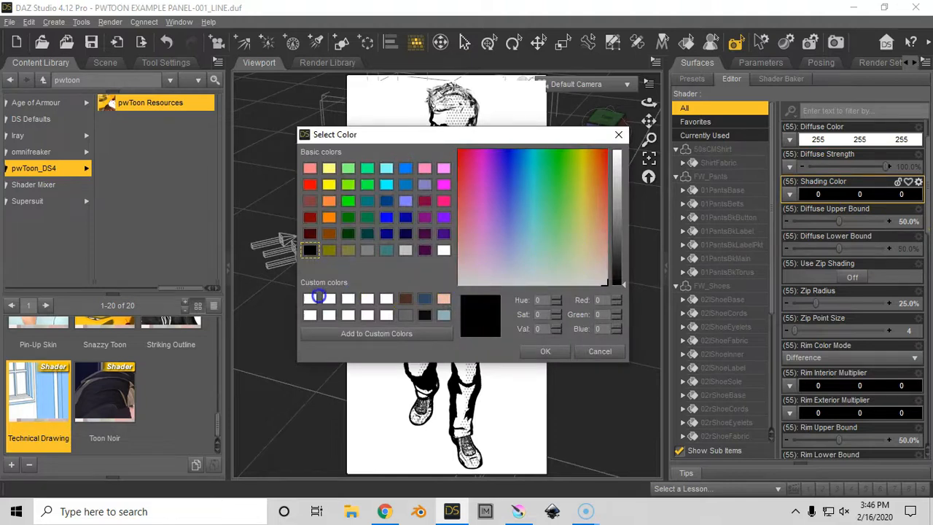
{"action": "left_click", "coordinate": [318, 297]}
{"action": "left_click", "coordinate": [545, 351]}
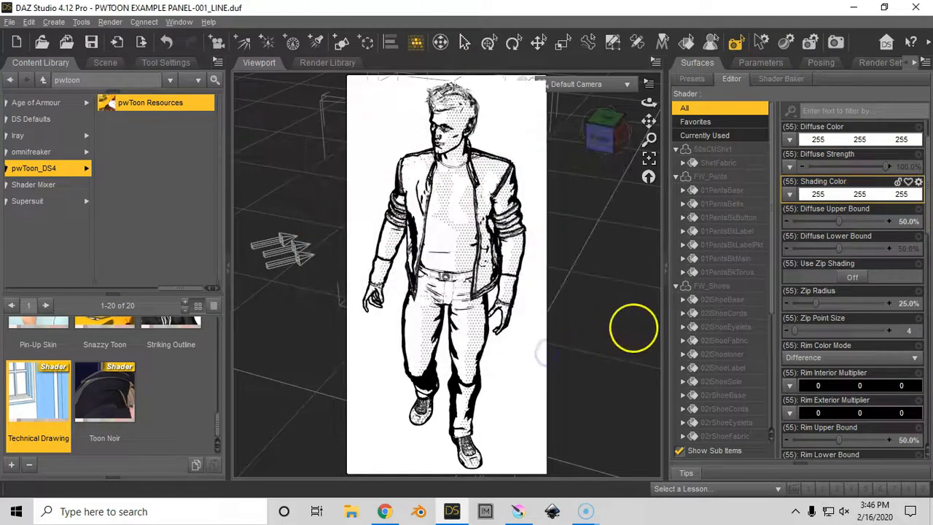
{"action": "left_click", "coordinate": [300, 255]}
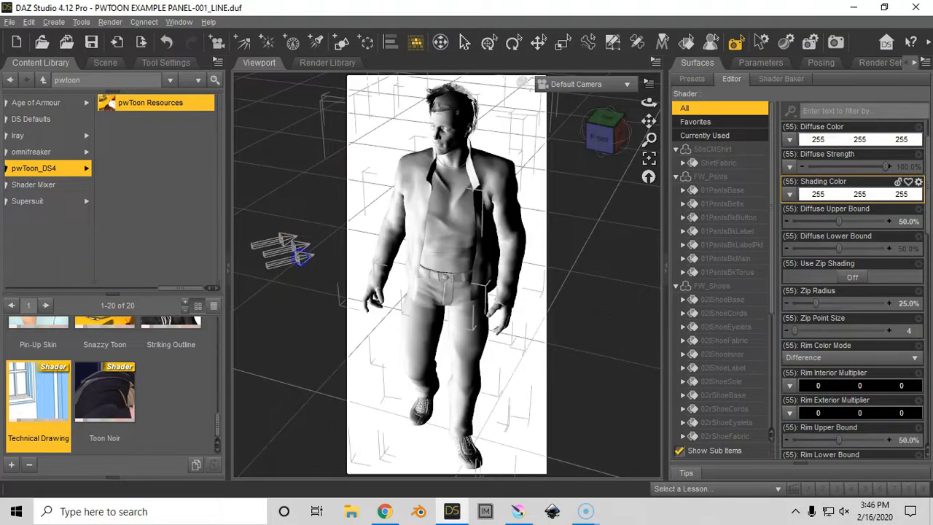
Return to the scene list, render the full scene, and inspect the line art from head to feet in the maximized render
{"action": "left_click", "coordinate": [105, 62]}
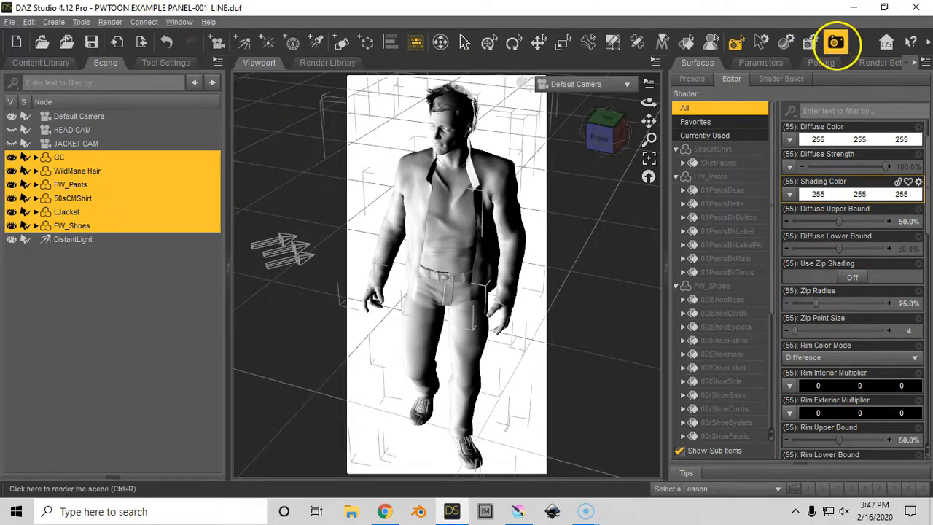
{"action": "left_click", "coordinate": [835, 42]}
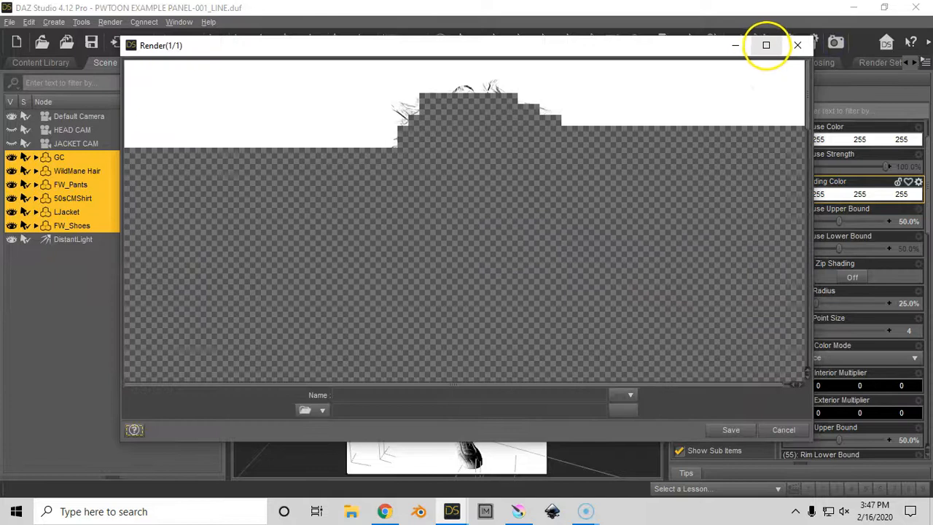
{"action": "left_click", "coordinate": [766, 45]}
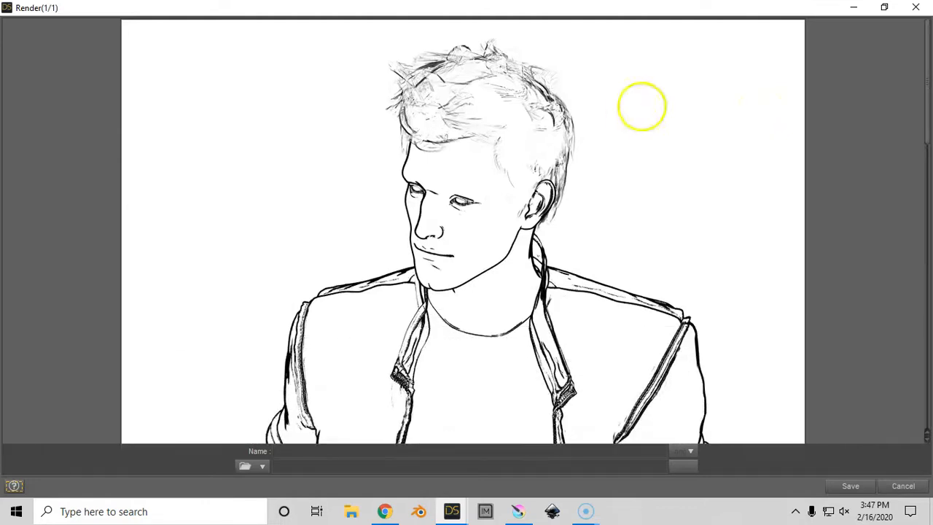
{"action": "left_click_drag", "start_coordinate": [923, 88], "coordinate": [897, 337]}
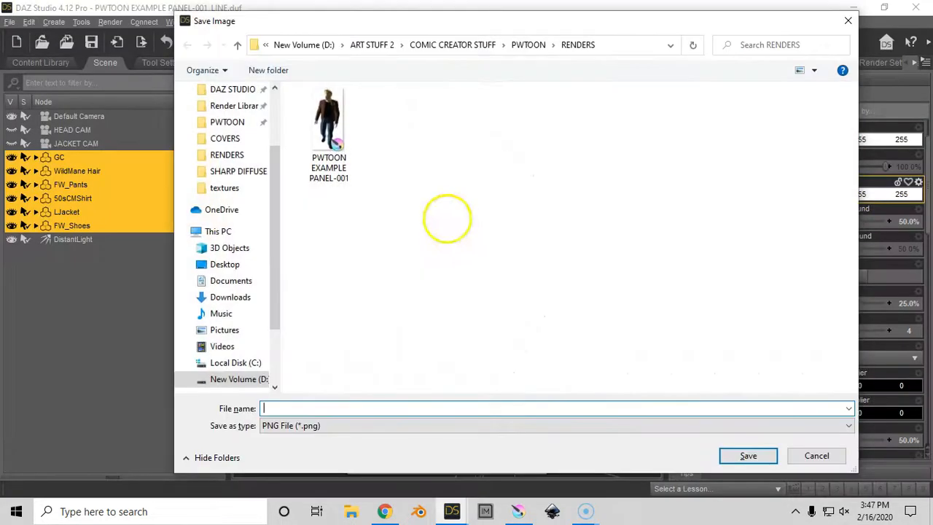
Save the line render in the RENDERS folder as a PNG named PWTOON EXAMPLE PANEL-001-LINE
{"action": "left_click", "coordinate": [328, 132]}
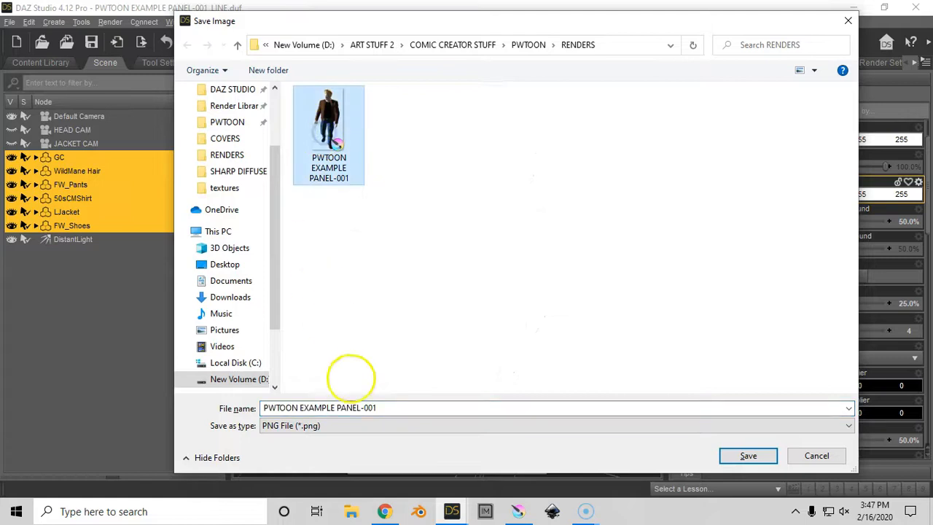
{"action": "double_click", "coordinate": [396, 408]}
{"action": "left_click", "coordinate": [388, 410]}
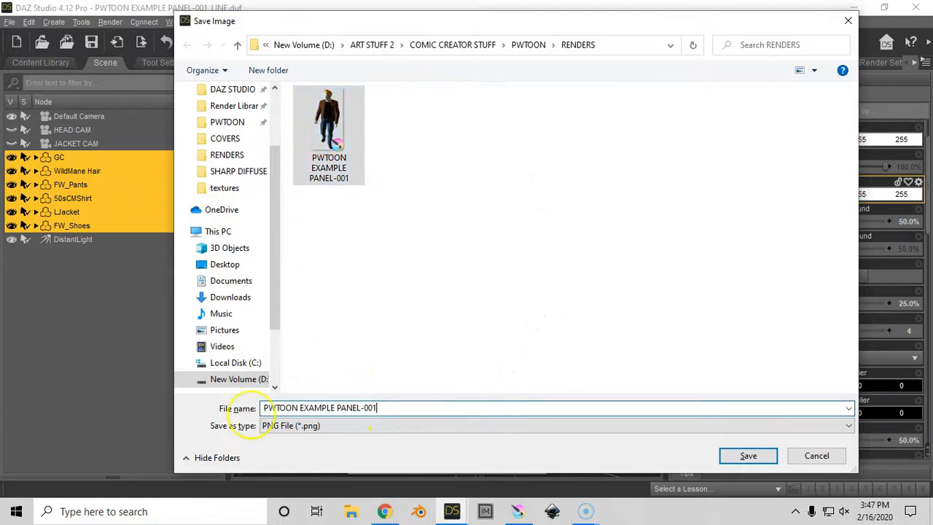
{"action": "type", "text": "-LINE"}
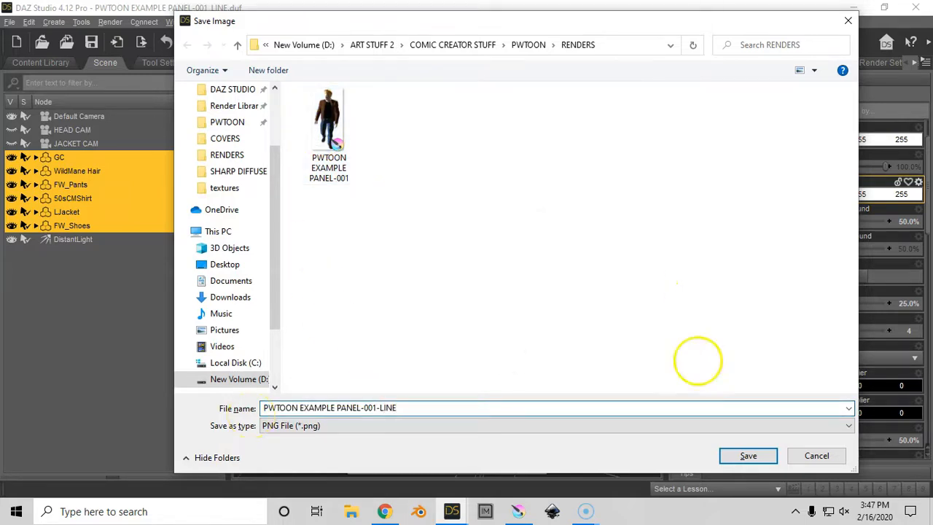
{"action": "left_click", "coordinate": [748, 455]}
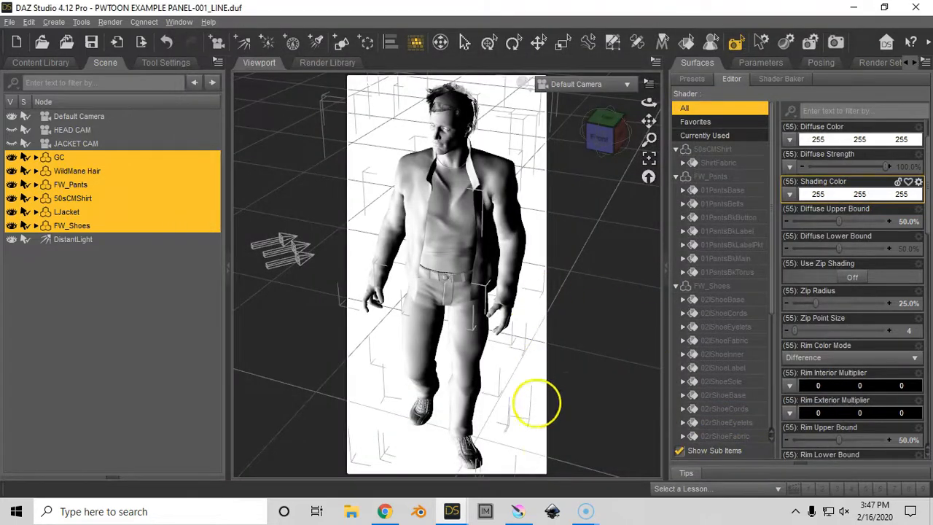
Switch to Krita and import PWTOON EXAMPLE PANEL-001-LINE as a paint layer above the color render
{"action": "left_click", "coordinate": [516, 510]}
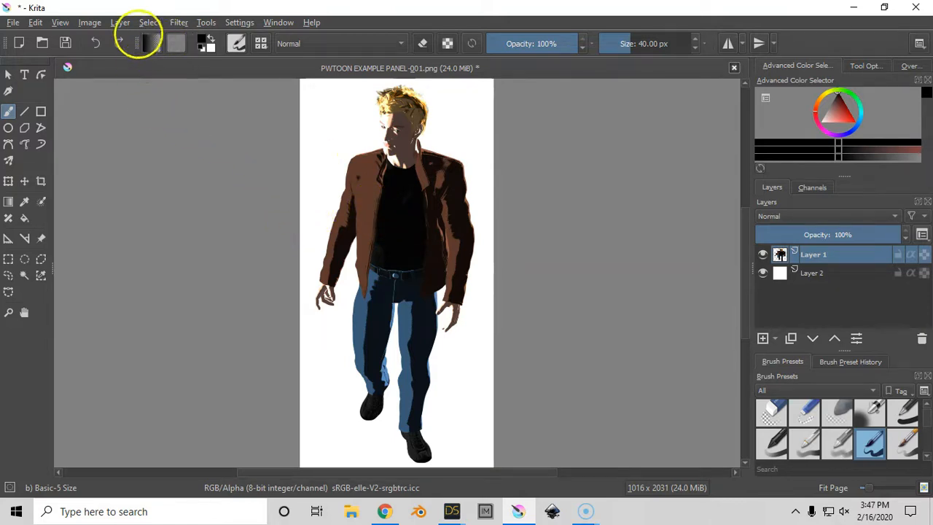
{"action": "left_click", "coordinate": [120, 23]}
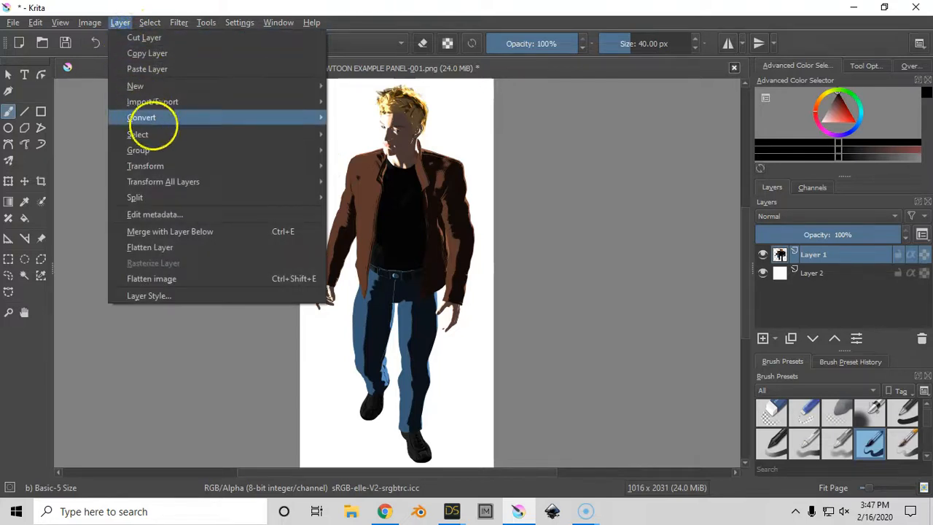
{"action": "mouse_move", "coordinate": [155, 103]}
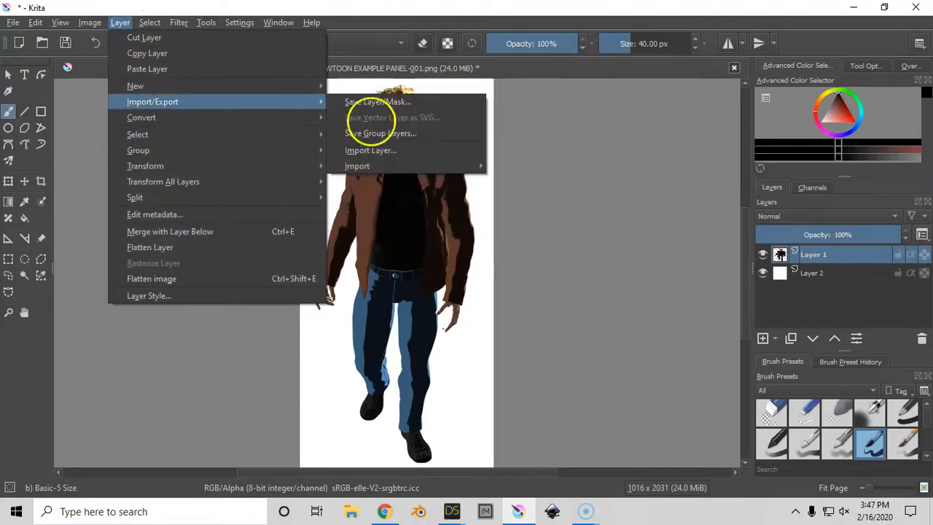
{"action": "mouse_move", "coordinate": [381, 168]}
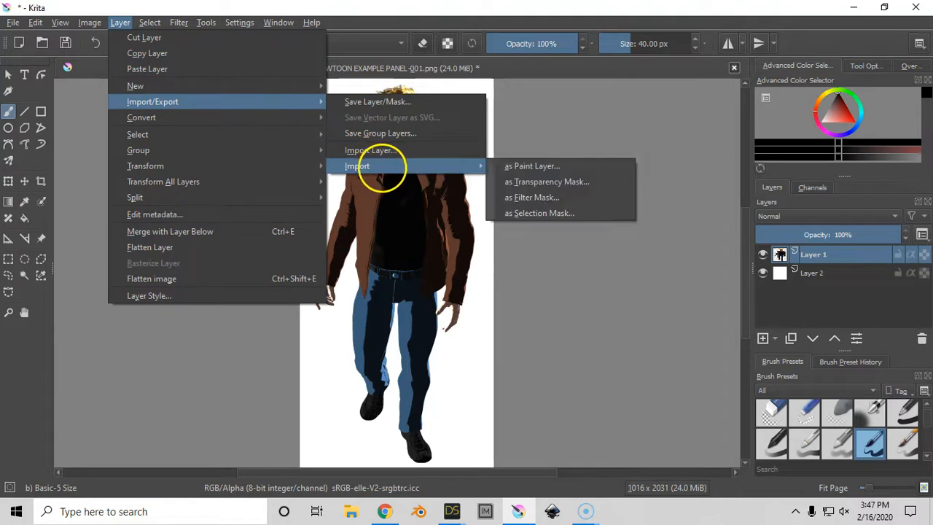
{"action": "left_click", "coordinate": [534, 166]}
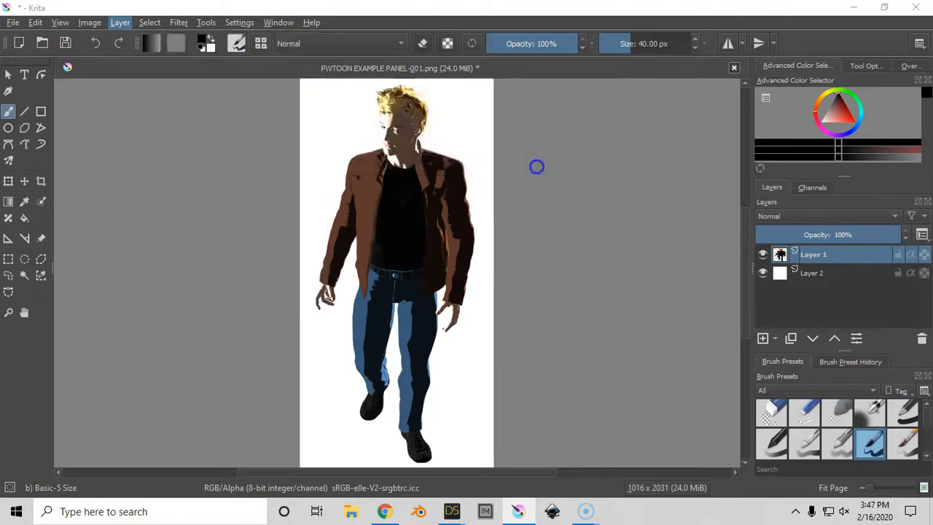
{"action": "left_click", "coordinate": [317, 127]}
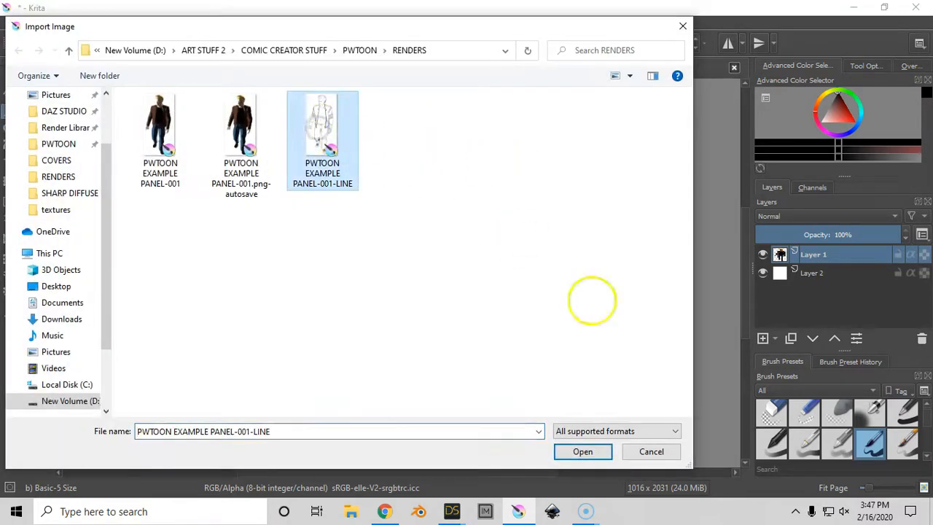
{"action": "left_click", "coordinate": [583, 451]}
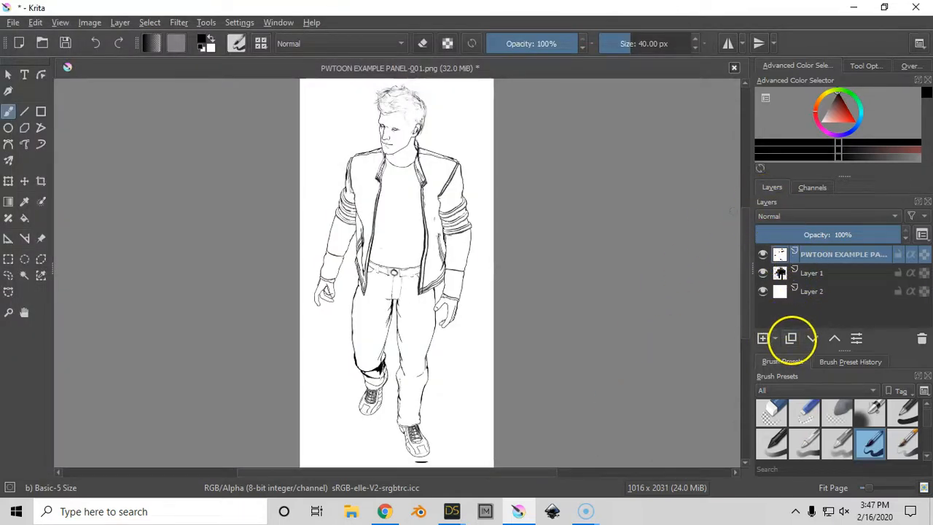
Set the imported line-art layer's blending mode to Multiply in its layer properties
{"action": "left_click", "coordinate": [856, 338]}
{"action": "left_click", "coordinate": [439, 218]}
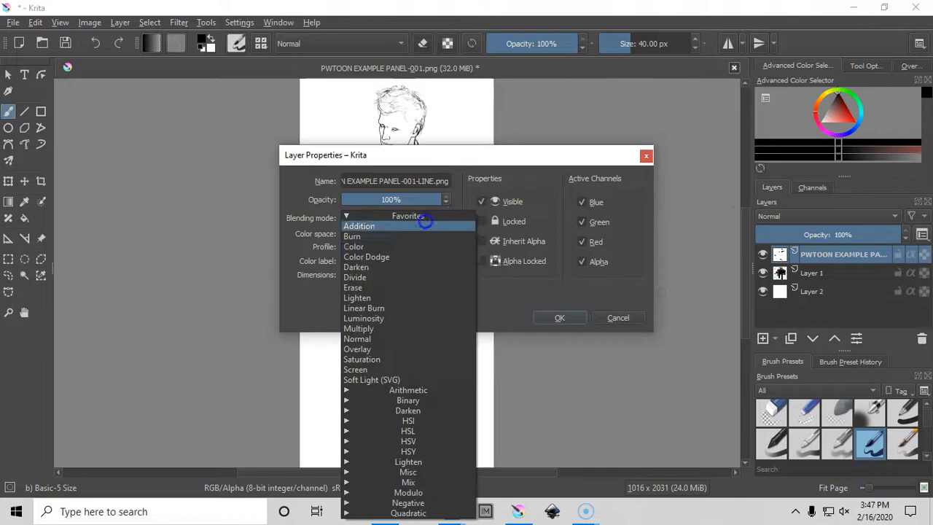
{"action": "left_click", "coordinate": [384, 326]}
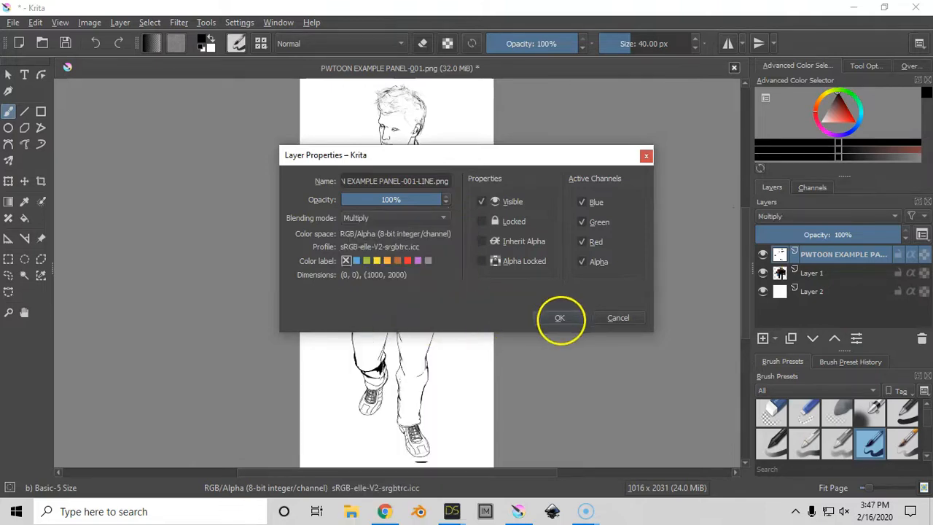
{"action": "left_click", "coordinate": [559, 316]}
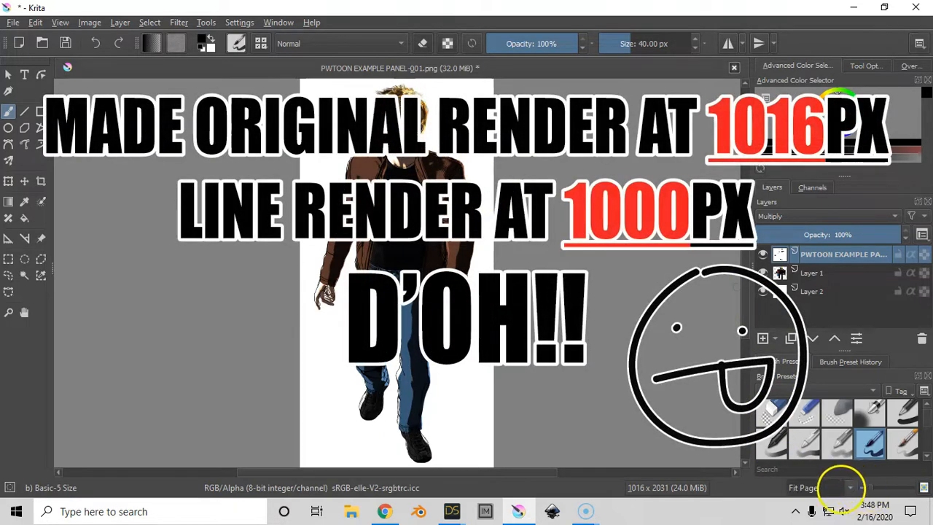
Examine up close how the line art lines up with the color render on the head and jacket
{"action": "left_click_drag", "start_coordinate": [870, 488], "coordinate": [871, 489]}
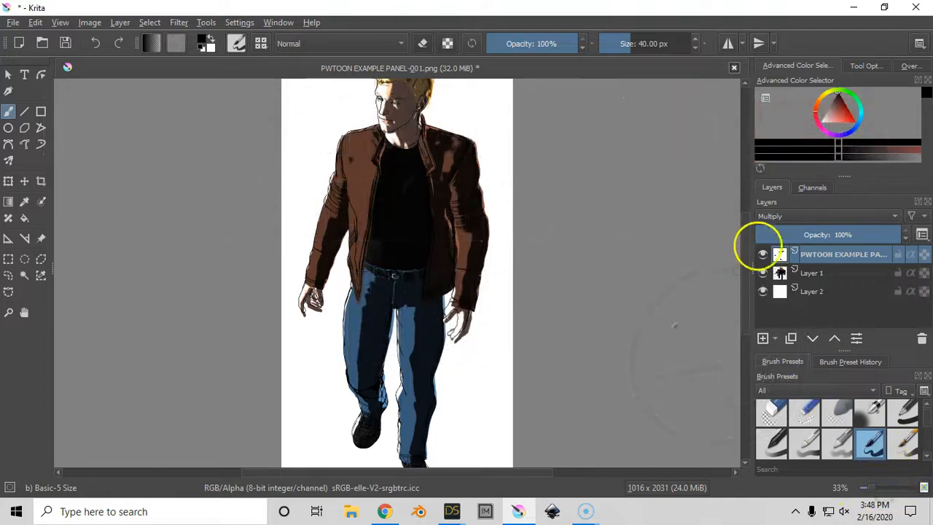
{"action": "left_click_drag", "start_coordinate": [745, 245], "coordinate": [752, 210]}
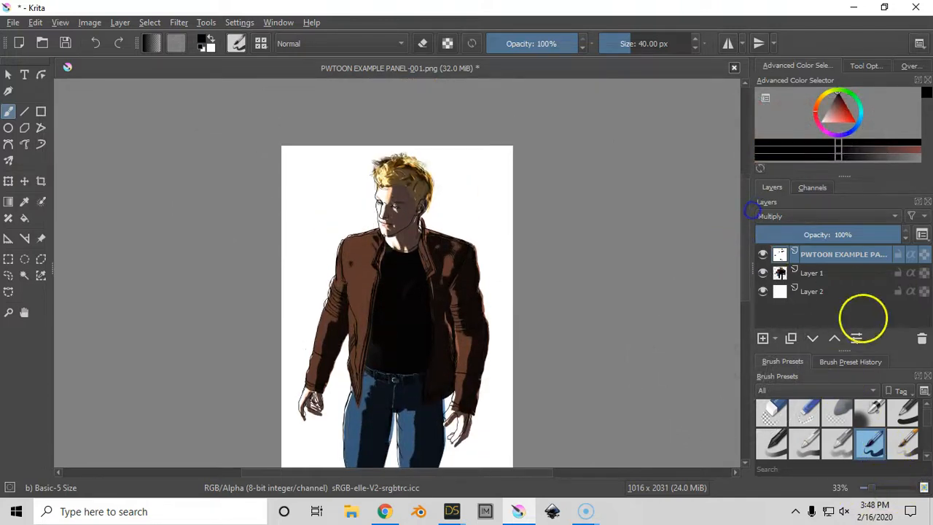
{"action": "left_click_drag", "start_coordinate": [873, 489], "coordinate": [882, 488]}
{"action": "left_click_drag", "start_coordinate": [882, 488], "coordinate": [874, 488]}
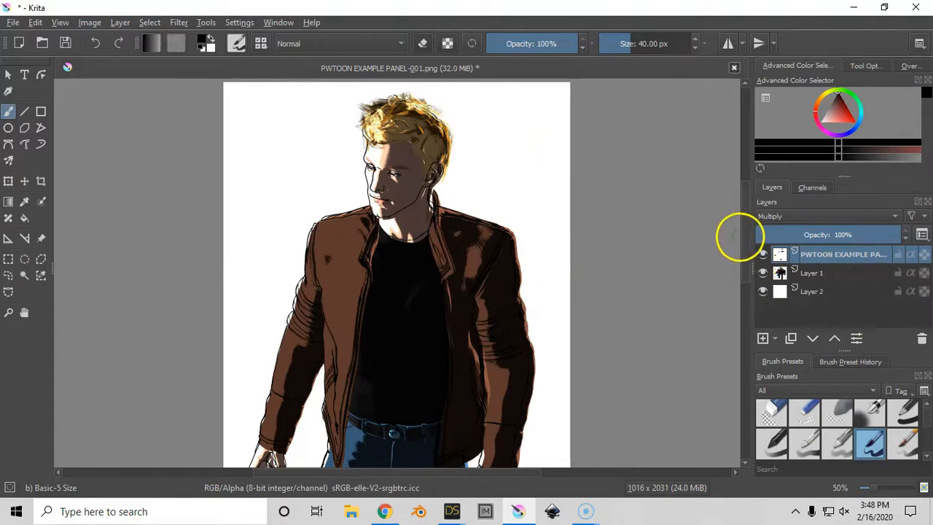
{"action": "mouse_move", "coordinate": [792, 251]}
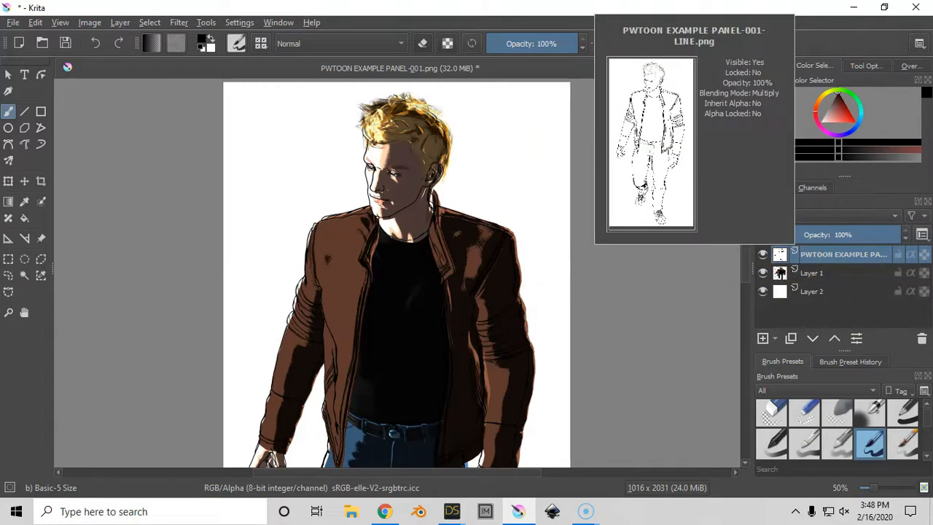